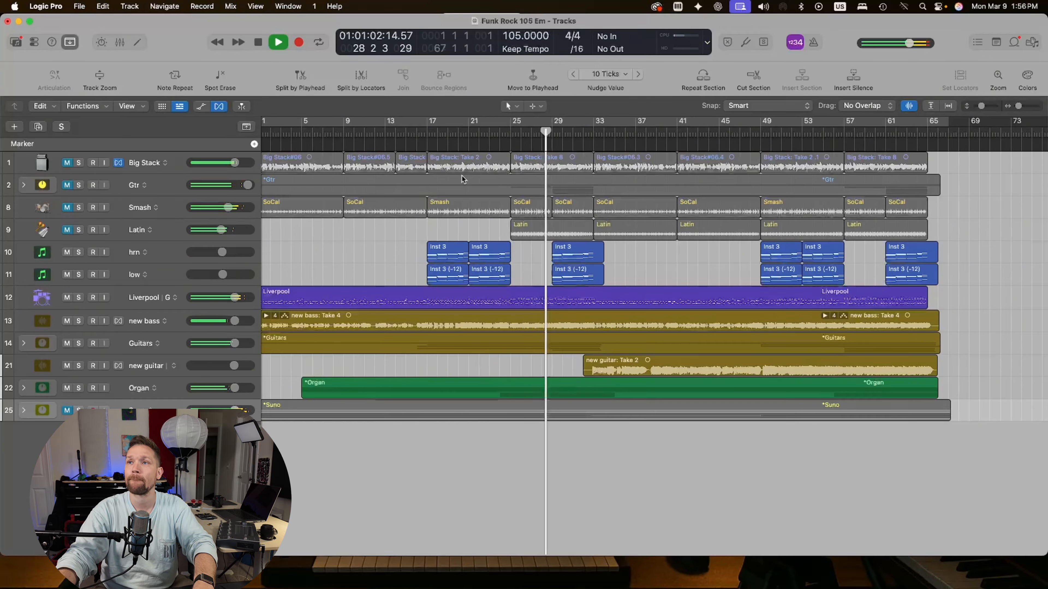
# Step: Solo the new bass, Guitars and Organ tracks alongside the soloed 4 Drums AI track
pyautogui.press('space')
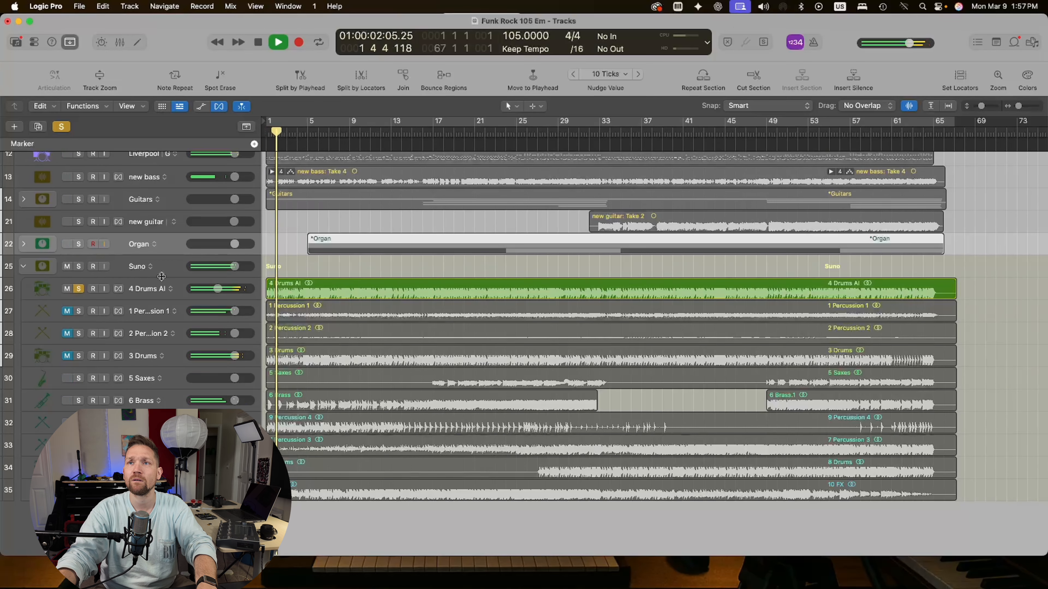
pyautogui.scroll(4, 144, 268)
pyautogui.click(79, 267)
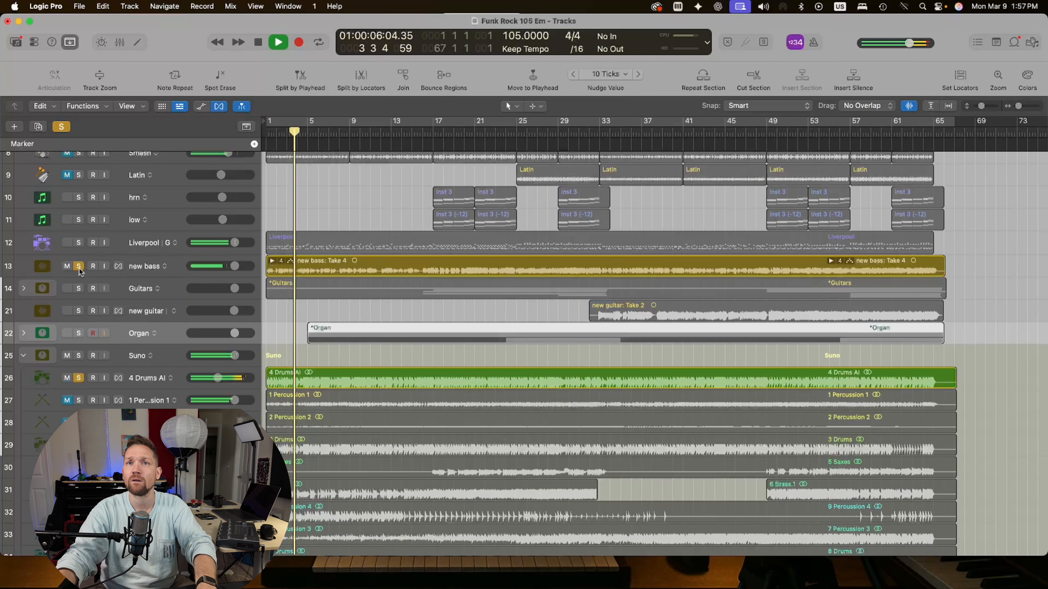
pyautogui.click(79, 288)
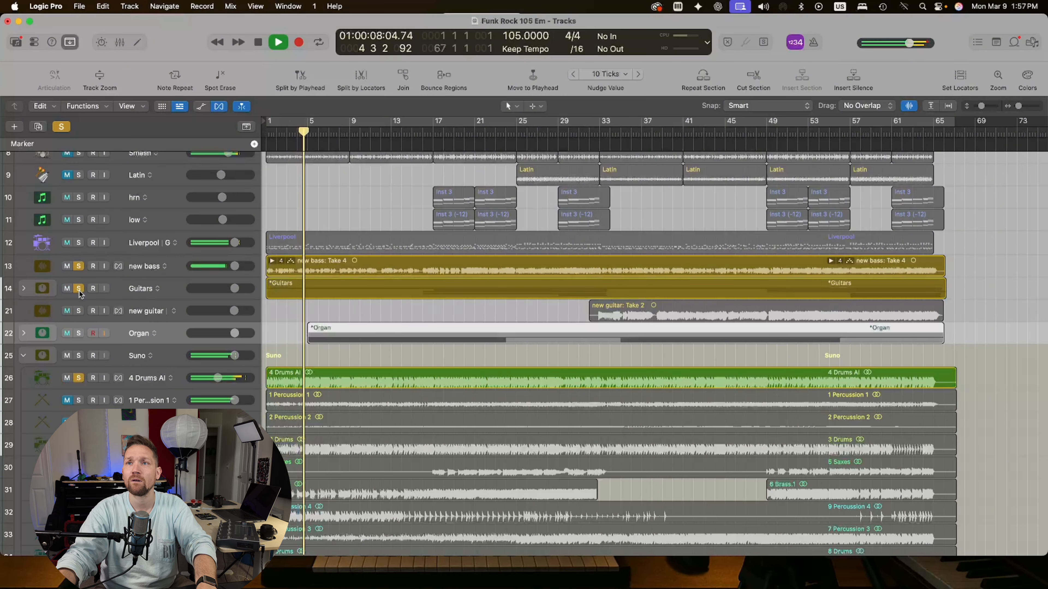
pyautogui.click(79, 333)
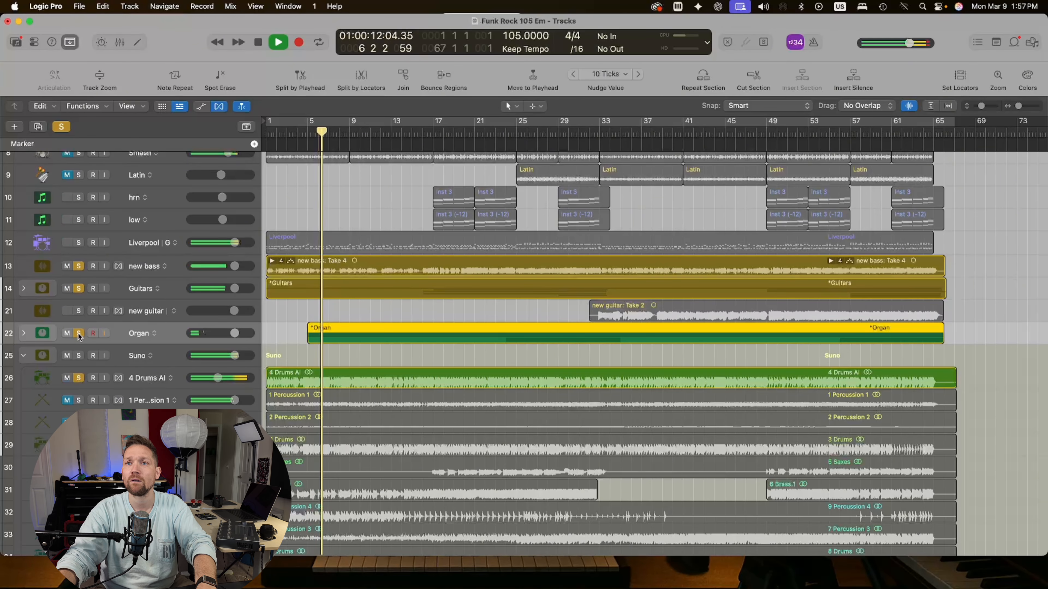
# Step: Audition the soloed tracks from bar 17 and again from bar 25, and stop playback
pyautogui.scroll(-4, 354, 278)
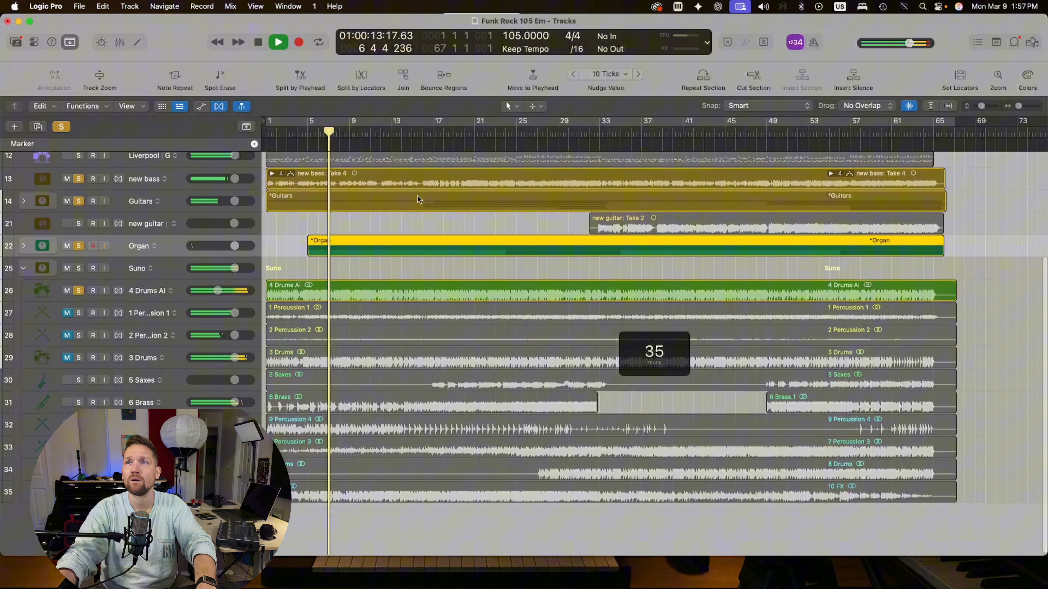
pyautogui.click(434, 133)
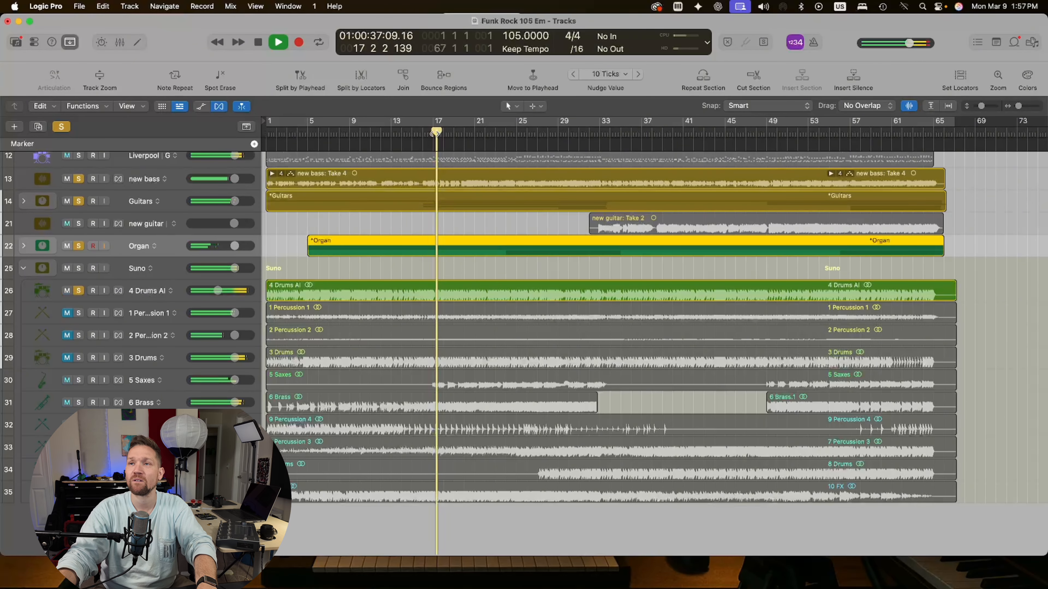
pyautogui.scroll(7, 450, 208)
pyautogui.scroll(-3, 350, 334)
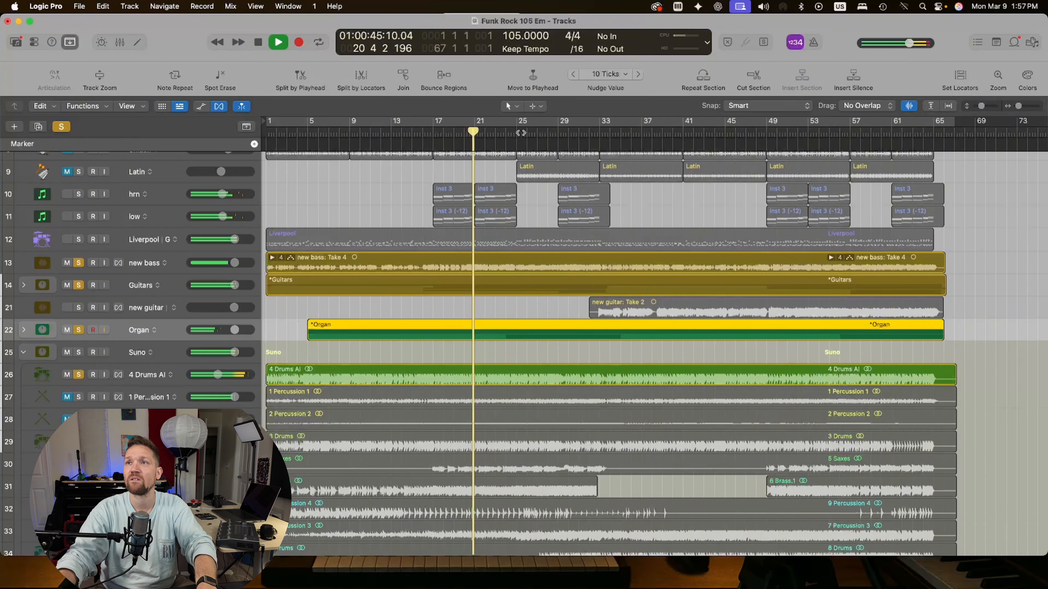
pyautogui.press('space')
pyautogui.click(516, 132)
pyautogui.press('space')
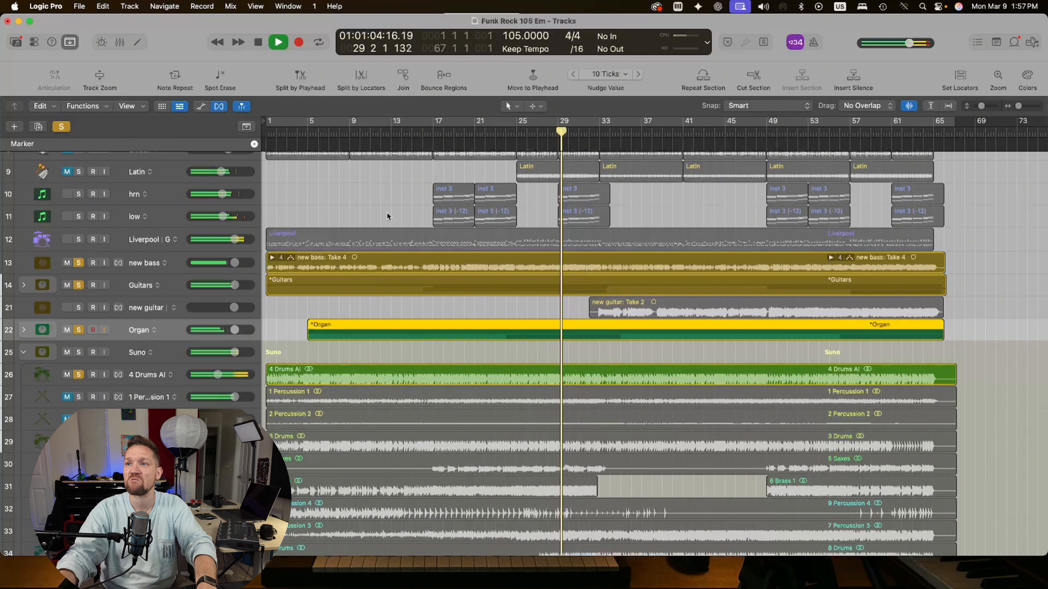
pyautogui.press('space')
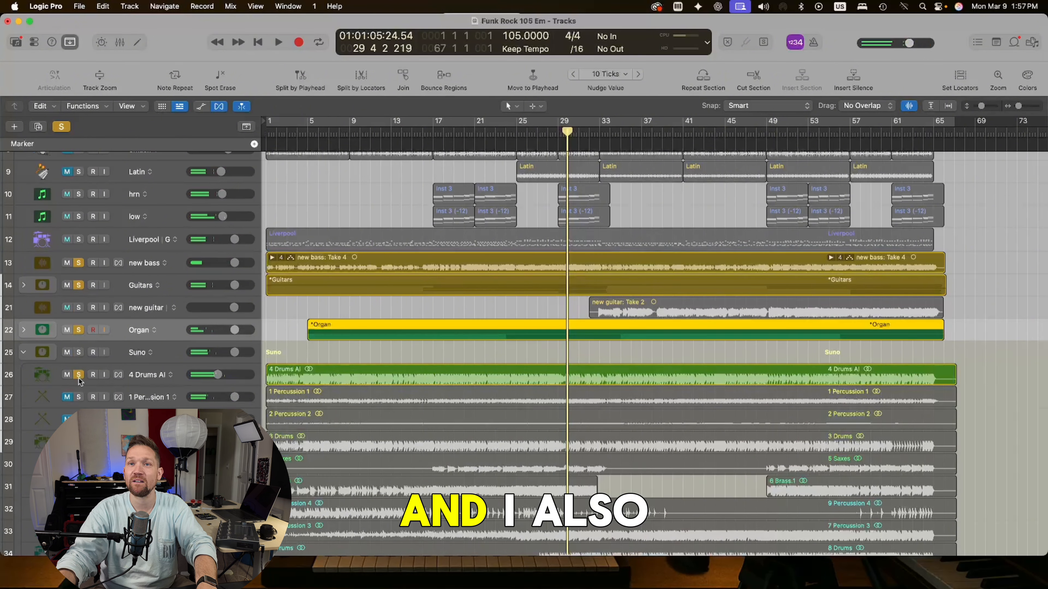
# Step: Switch the solo from 4 Drums AI to 1 Percussion 1 and audition it with a cycle range from bar 17 to bar 33
pyautogui.click(78, 375)
pyautogui.click(78, 397)
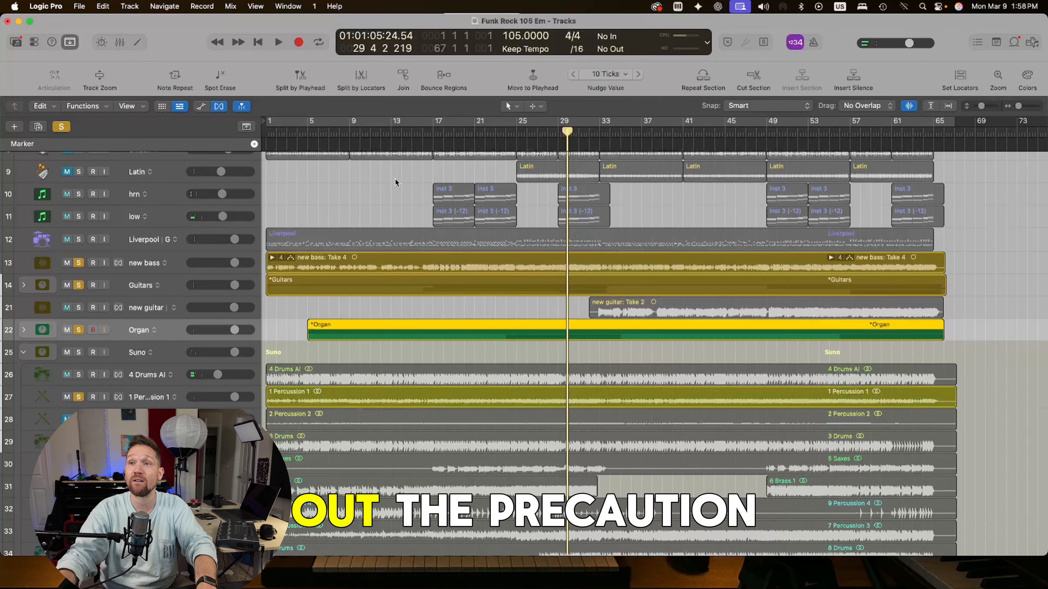
pyautogui.moveTo(432, 125); pyautogui.dragTo(599, 125)
pyautogui.press('space')
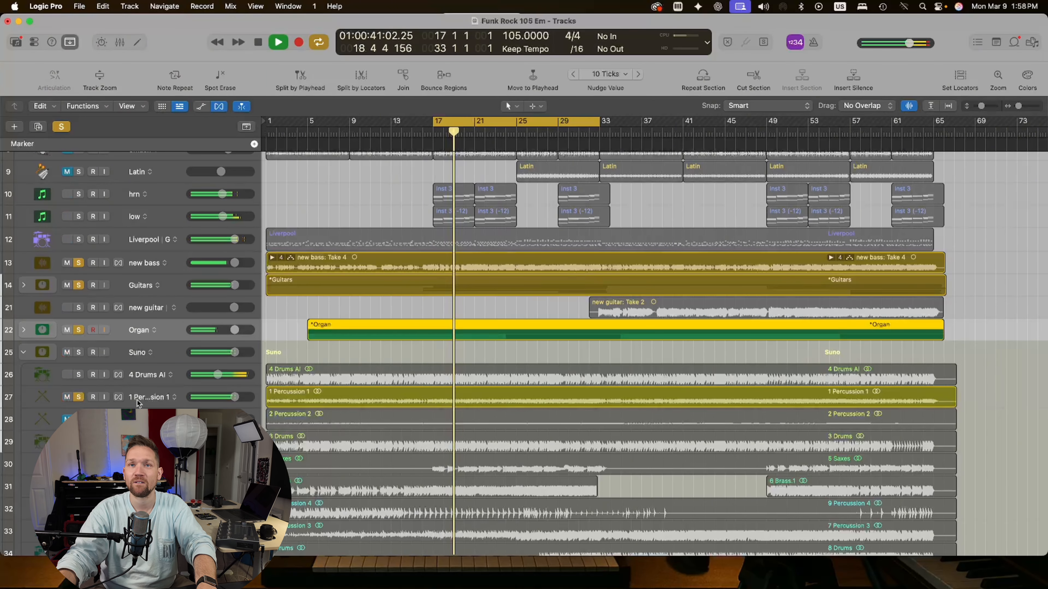
pyautogui.scroll(-3, 137, 402)
pyautogui.scroll(-1, 137, 403)
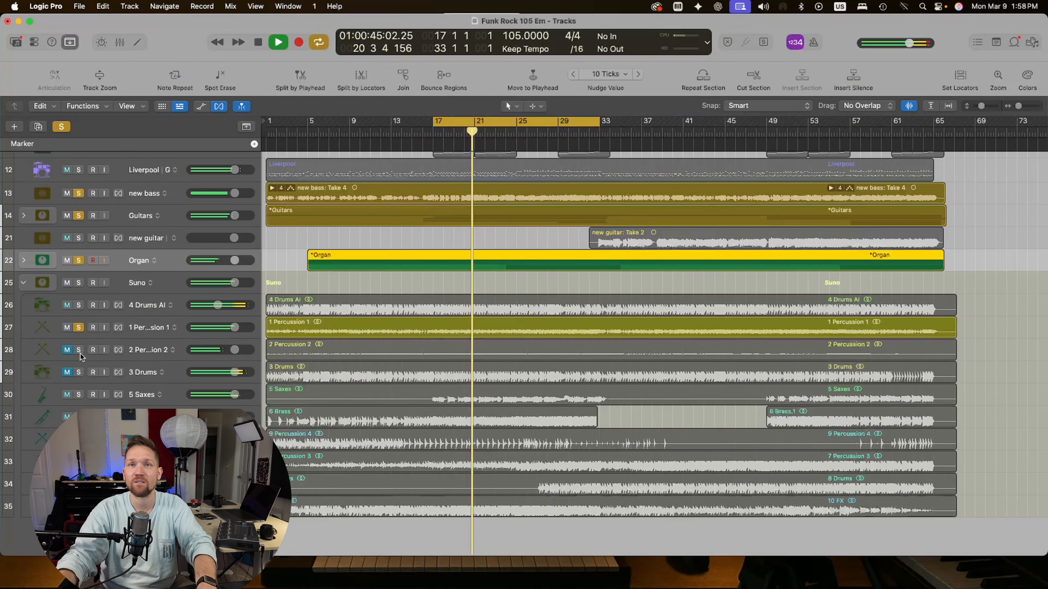
pyautogui.press('space')
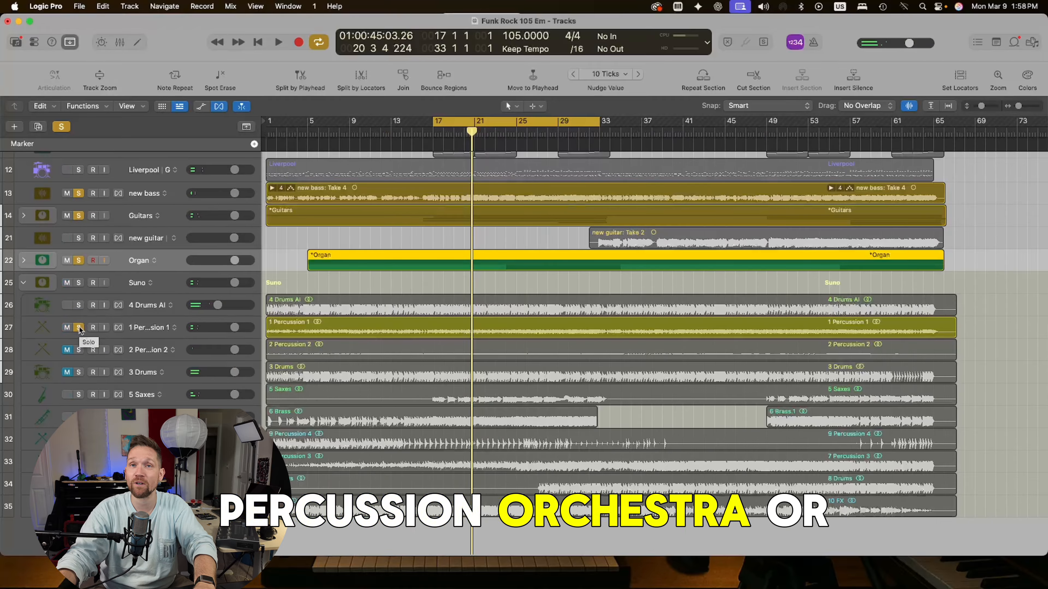
# Step: Switch the solo from 1 Percussion 1 to 2 Percussion 2 and play the cycle range
pyautogui.click(80, 329)
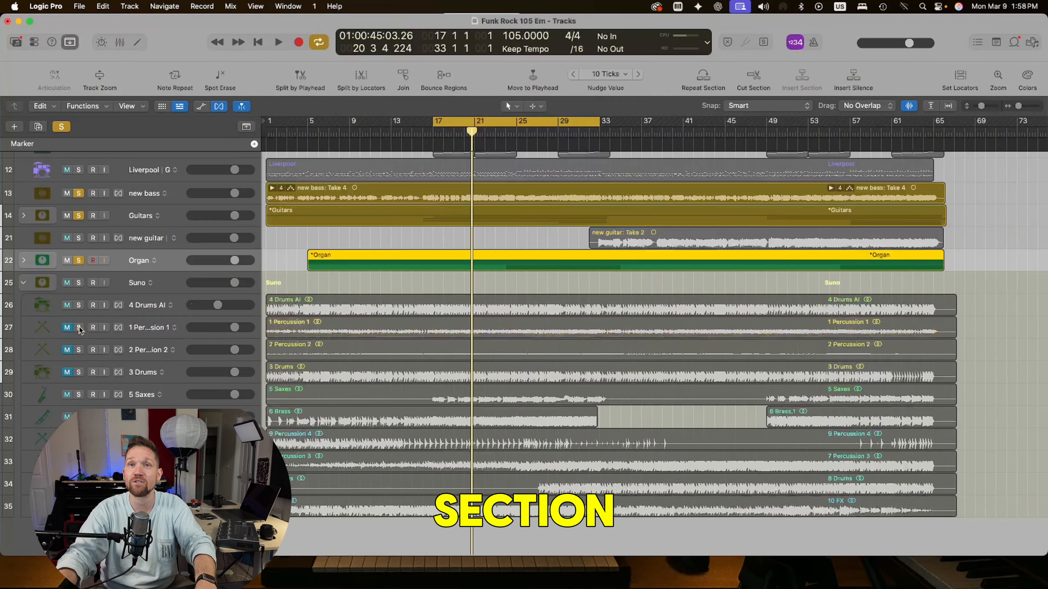
pyautogui.click(80, 353)
pyautogui.press('space')
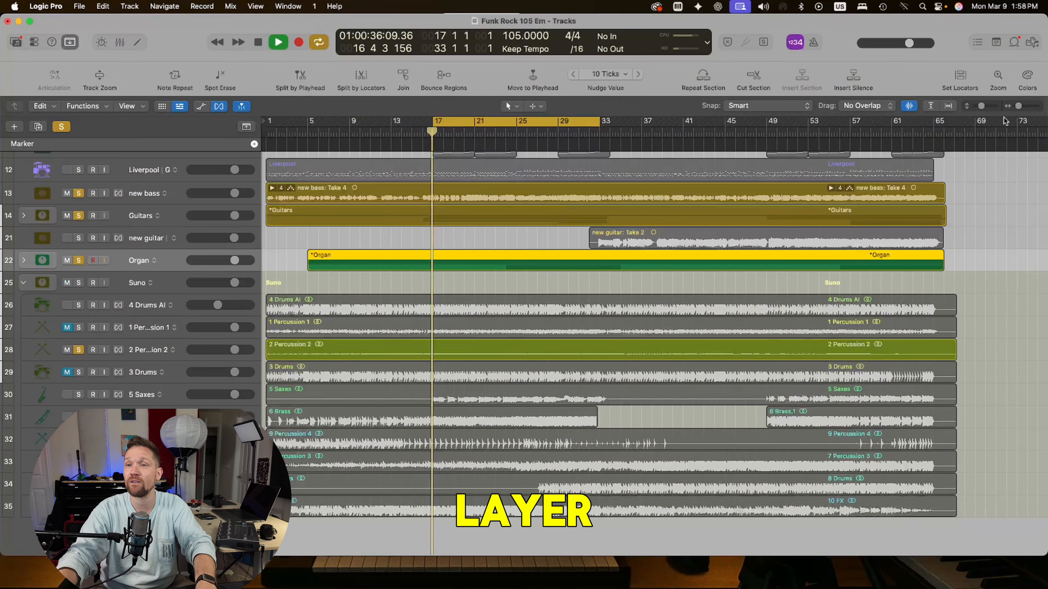
# Step: Select the 2 Percussion 2 region and show its parameters in the inspector
pyautogui.click(522, 346)
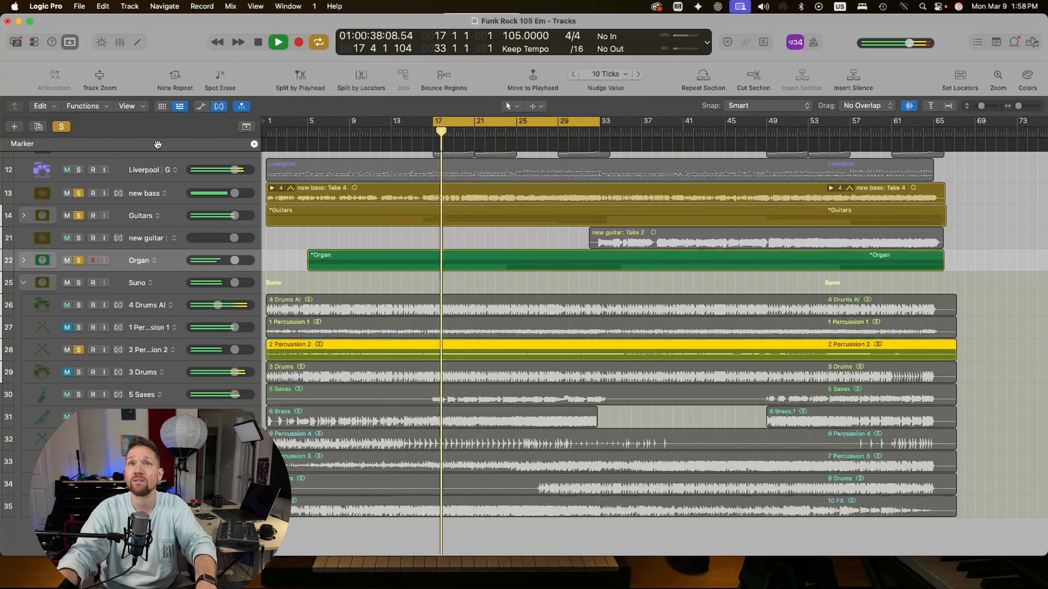
pyautogui.click(34, 42)
pyautogui.click(34, 42)
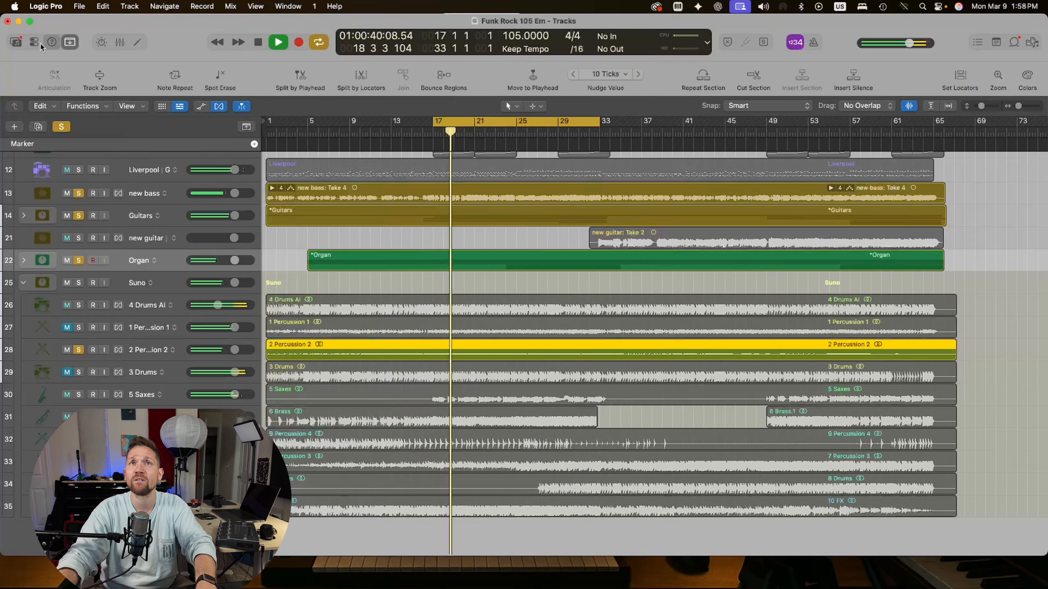
pyautogui.click(34, 42)
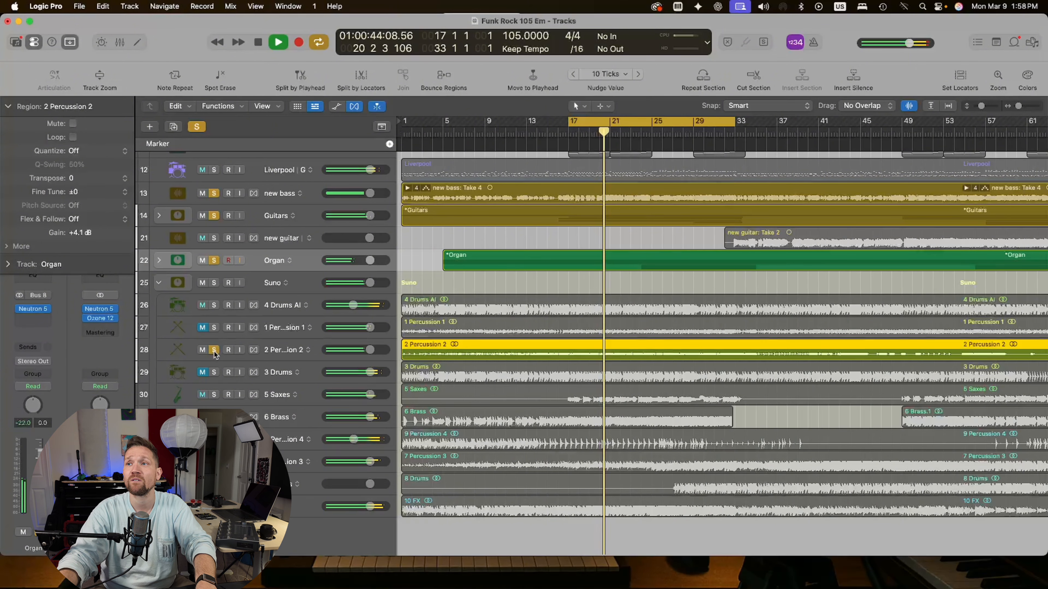
# Step: Switch the solo from 2 Percussion 2 to 3 Drums and lower the 3 Drums volume to -4.3 dB during playback
pyautogui.press('space')
pyautogui.click(213, 350)
pyautogui.click(213, 373)
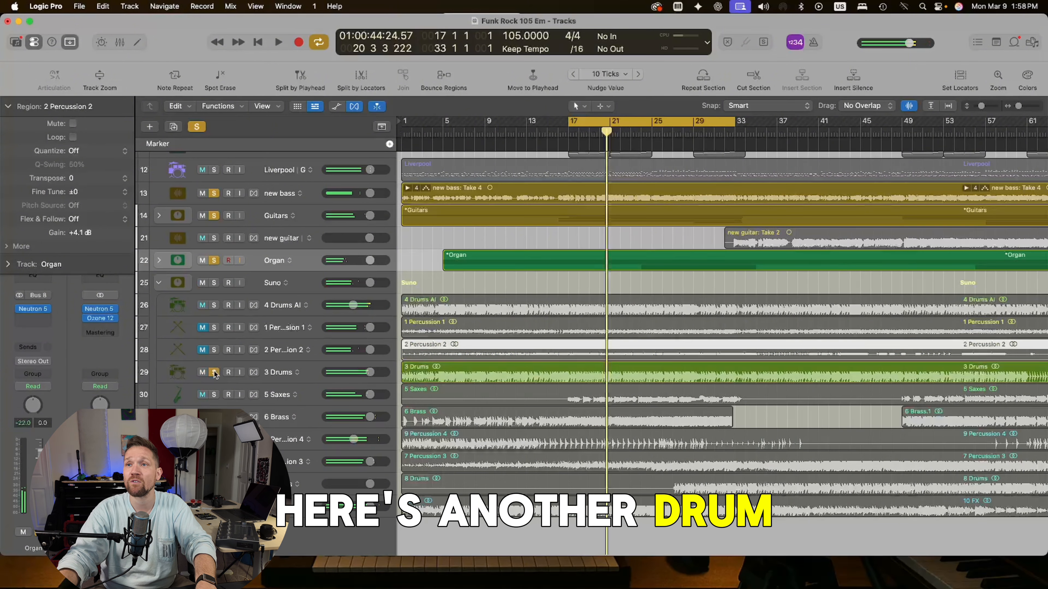
pyautogui.press('space')
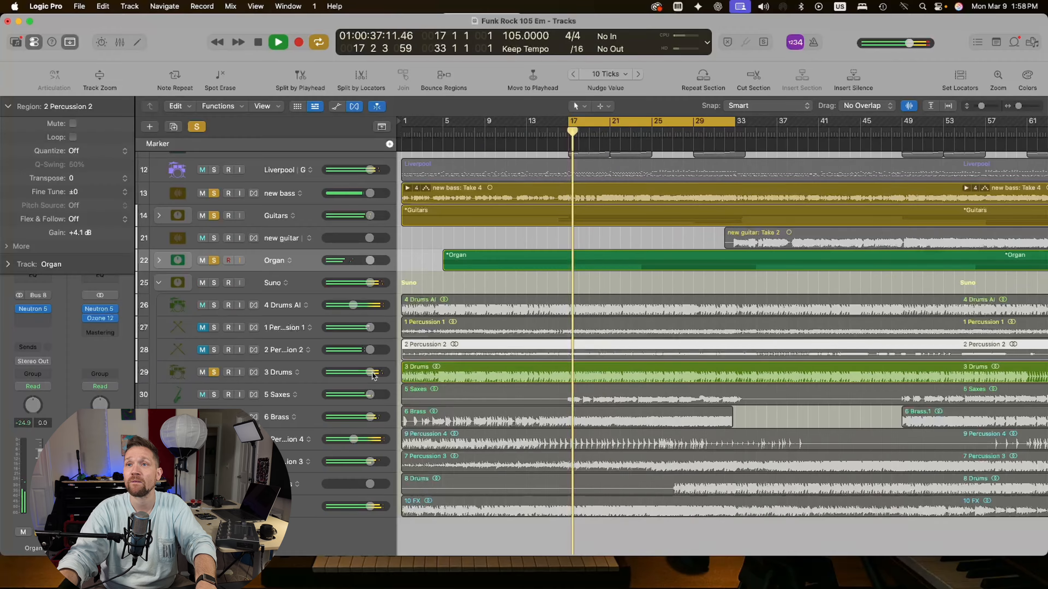
pyautogui.moveTo(370, 372); pyautogui.dragTo(359, 372)
# Step: Insert the RC-20 Retro Color plug-in on the Organ channel strip, try to remove it and close its window
pyautogui.click(33, 320)
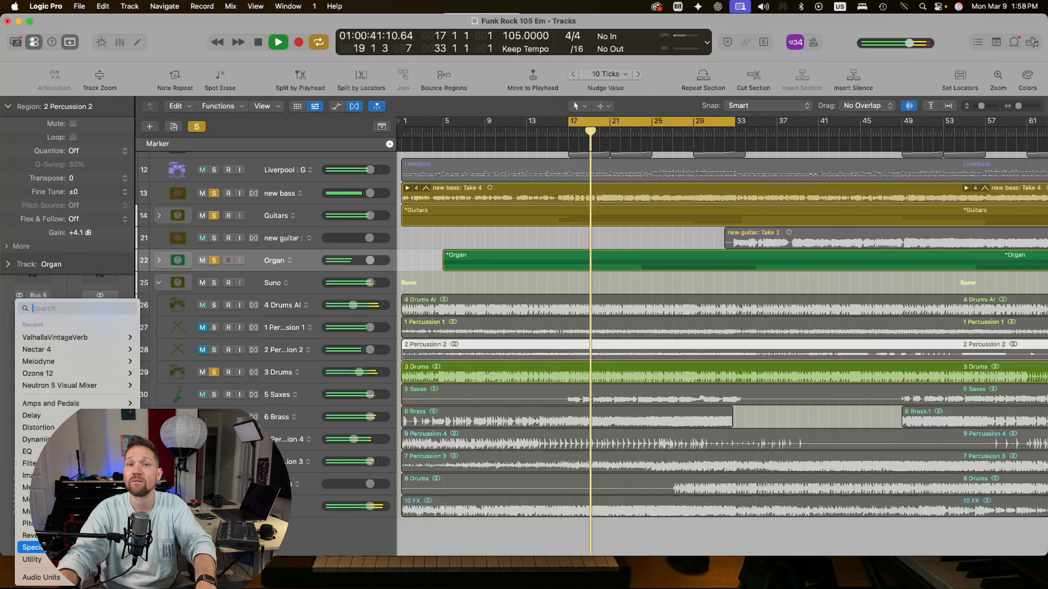
pyautogui.moveTo(41, 577)
pyautogui.moveTo(186, 578)
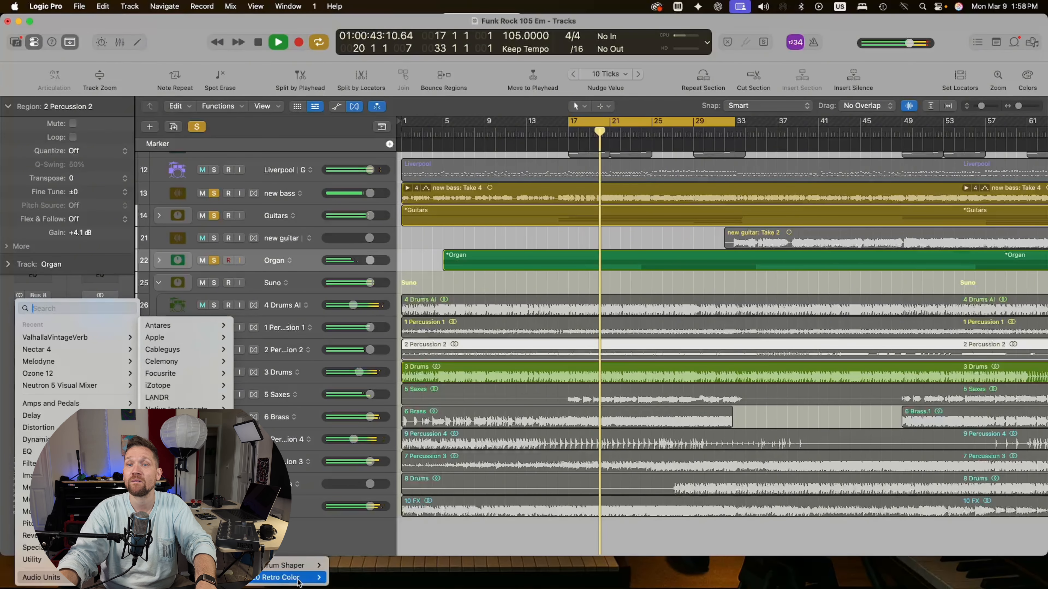
pyautogui.moveTo(303, 577)
pyautogui.click(351, 574)
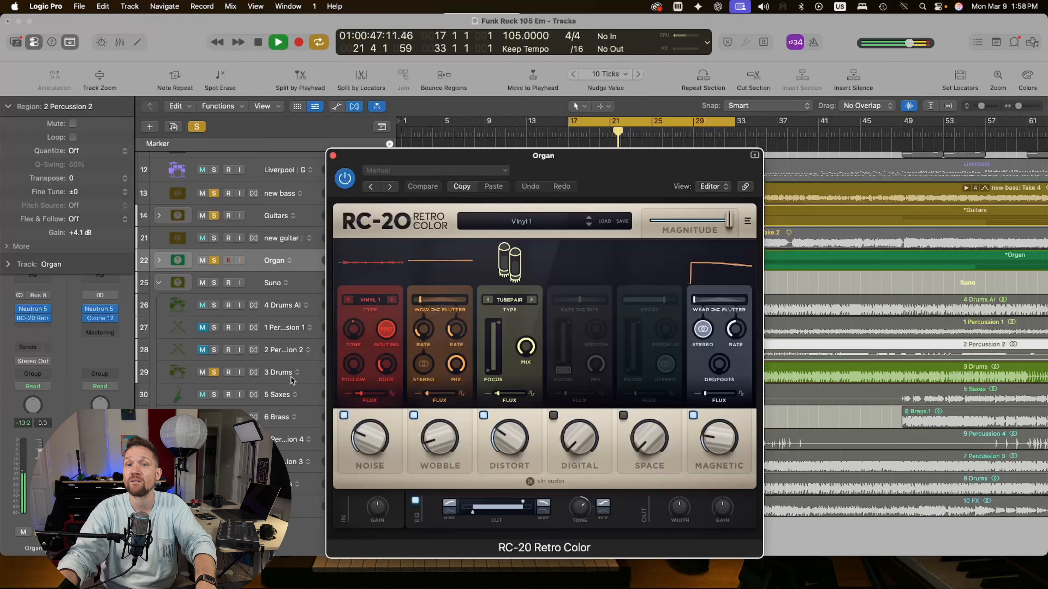
pyautogui.click(48, 318)
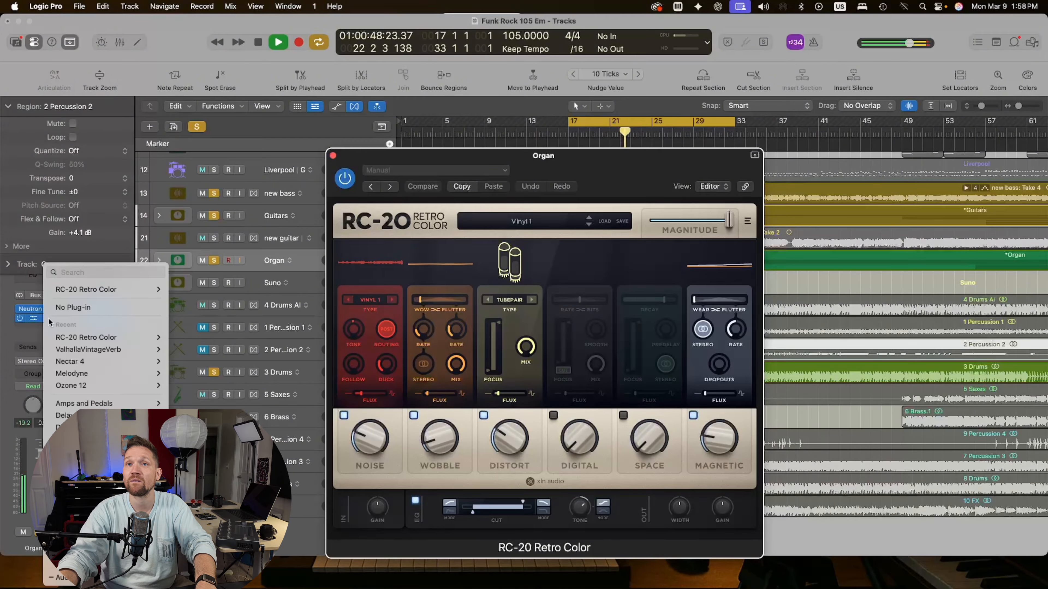
pyautogui.click(70, 307)
pyautogui.click(333, 156)
# Step: Insert the stereo RC-20 Retro Color plug-in on the 3 Drums track and set its Distort amount to about 49%
pyautogui.click(277, 375)
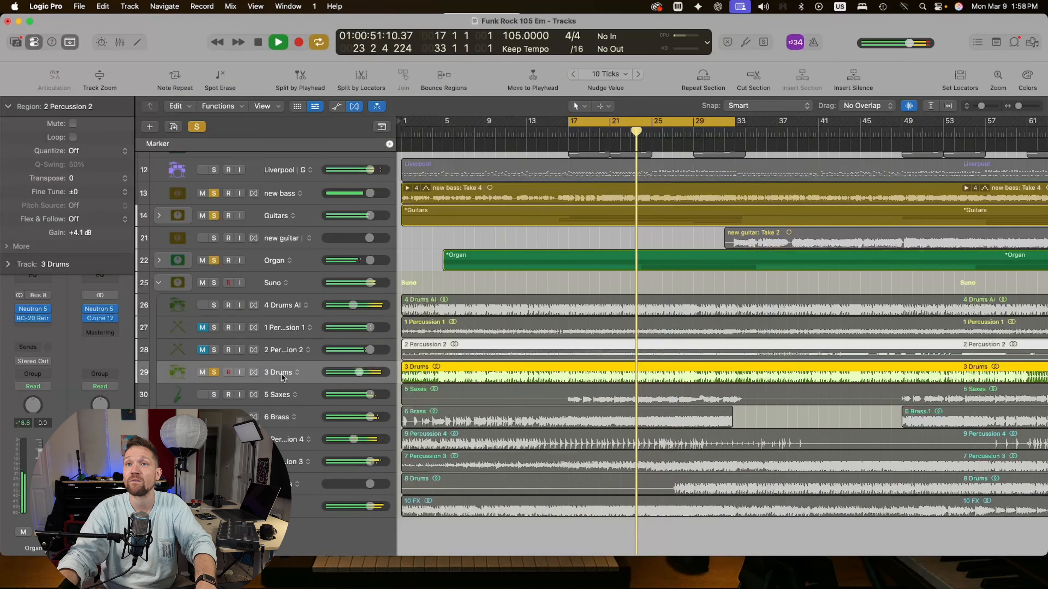
pyautogui.click(49, 331)
pyautogui.moveTo(103, 337)
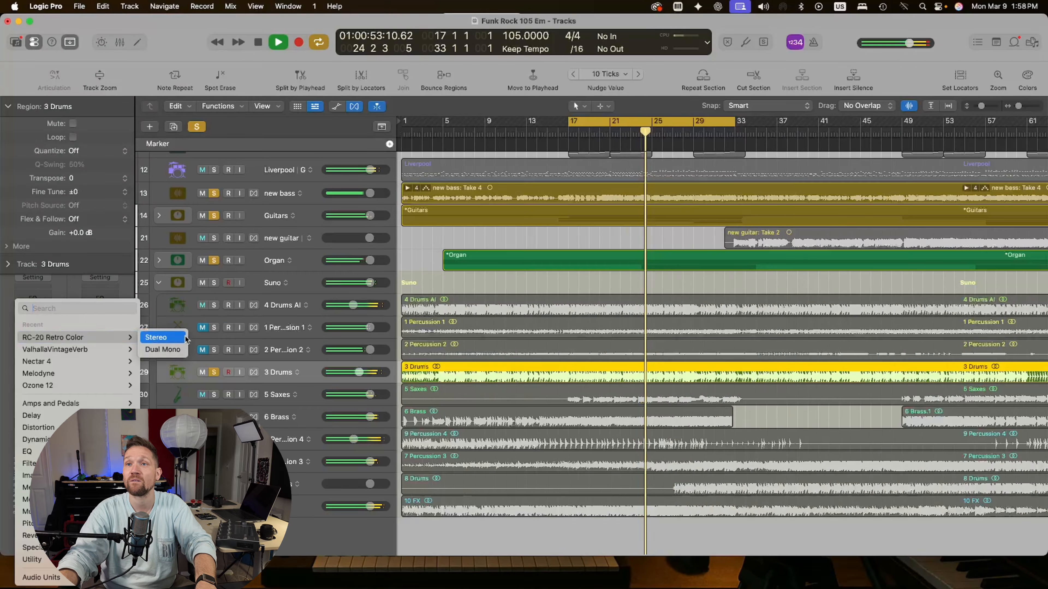
pyautogui.click(179, 338)
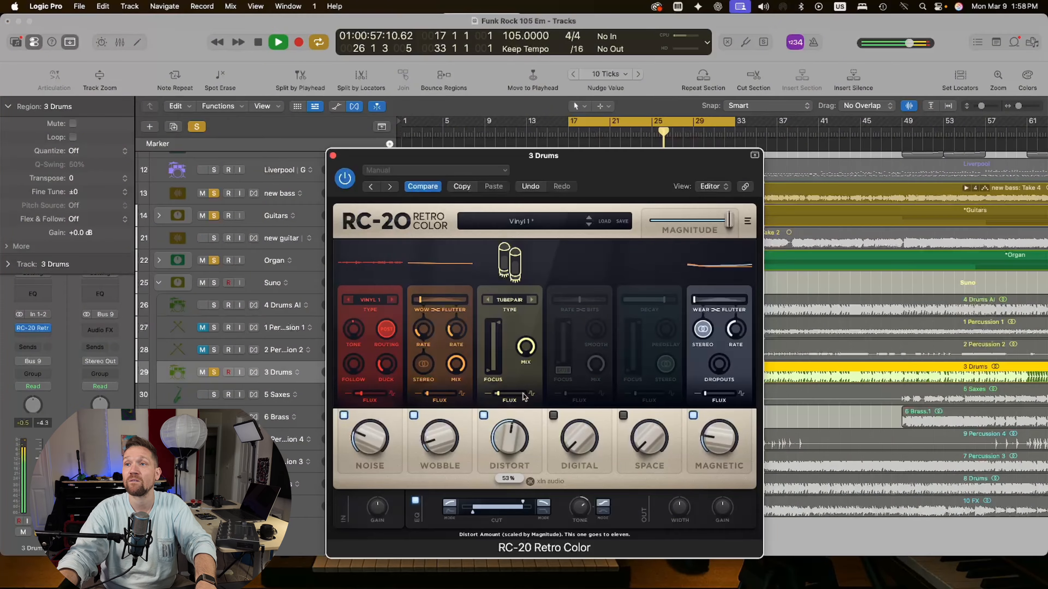
pyautogui.moveTo(530, 391); pyautogui.dragTo(527, 400)
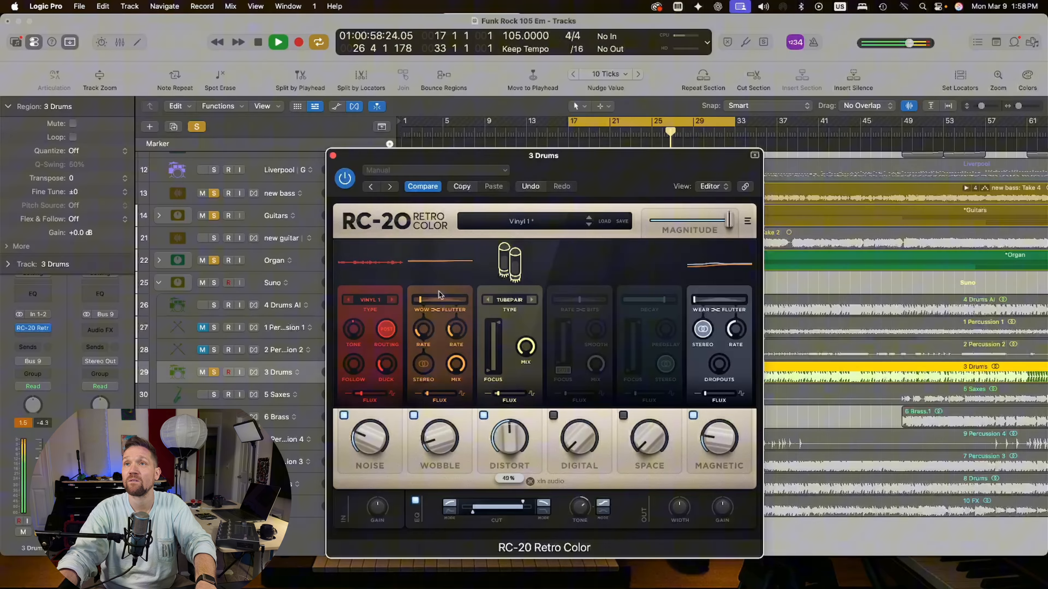
pyautogui.click(333, 156)
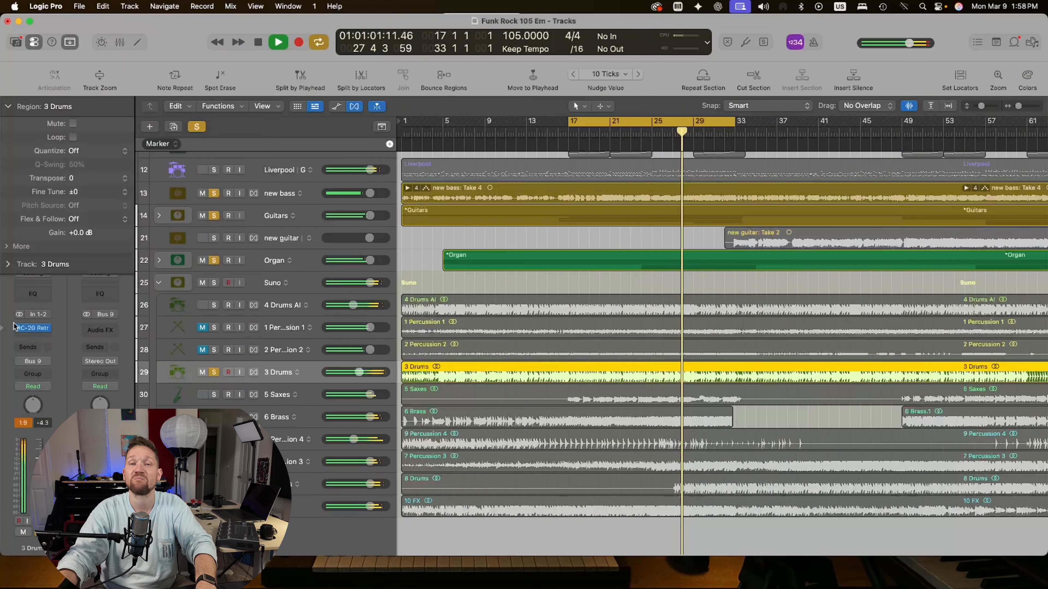
# Step: Stop playback and bypass RC-20 Retro Color on both the 3 Drums and Organ tracks
pyautogui.press('space')
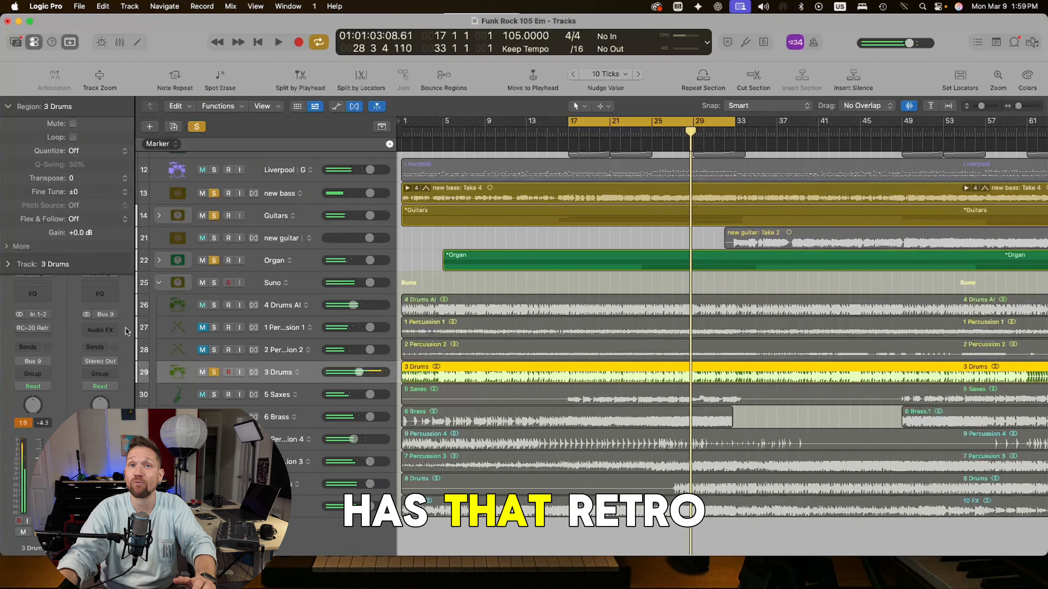
pyautogui.click(198, 265)
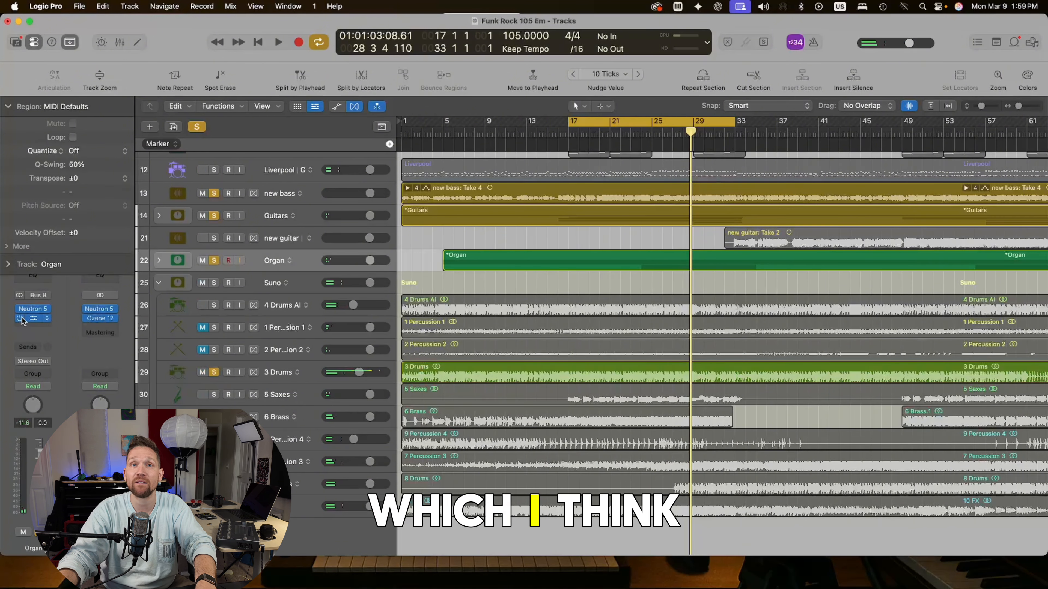
pyautogui.moveTo(19, 322)
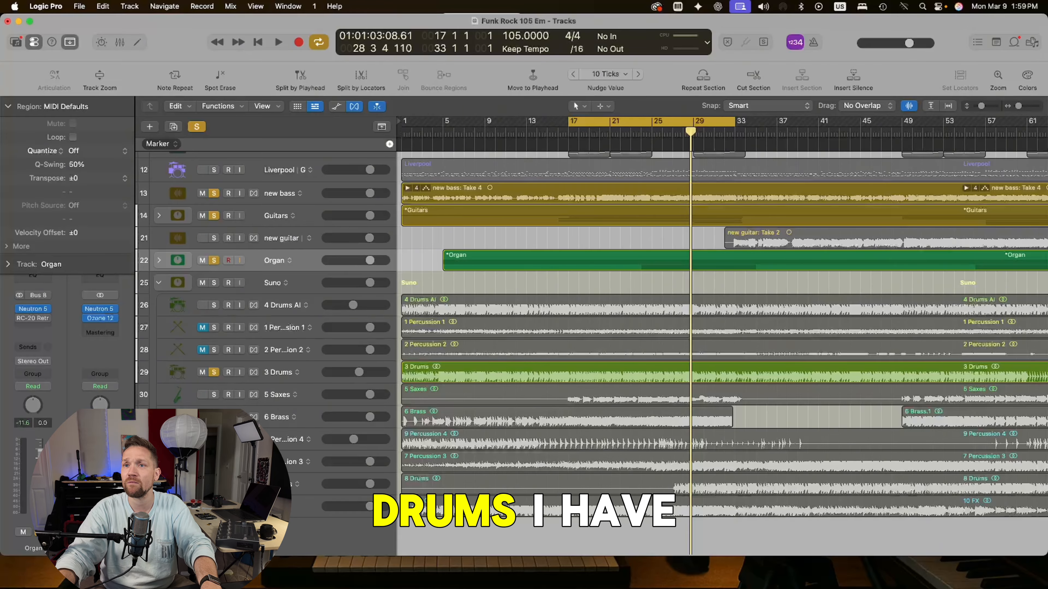
# Step: Reorder the Suno stack, placing 7 Percussion 3 above 3 Drums, and 8 Drums followed by 9 Percussion 4 below it
pyautogui.moveTo(275, 461); pyautogui.dragTo(276, 374)
pyautogui.moveTo(277, 483); pyautogui.dragTo(278, 413)
pyautogui.moveTo(276, 484); pyautogui.dragTo(277, 434)
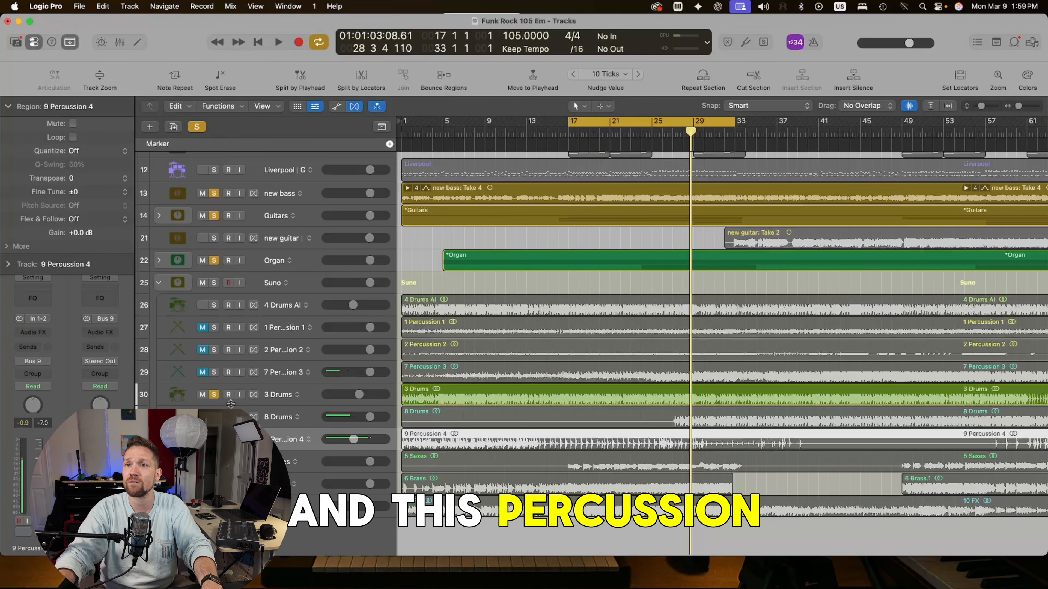
# Step: Solo the 7 Percussion 3 track, play the cycle range and lower the track's volume
pyautogui.click(214, 372)
pyautogui.press('space')
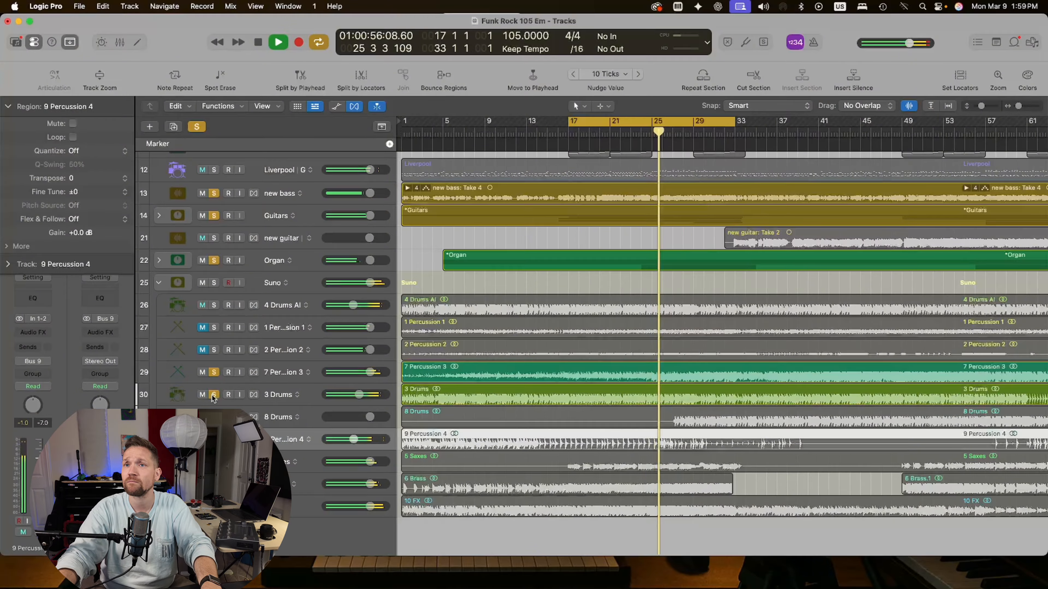
pyautogui.moveTo(369, 373); pyautogui.dragTo(354, 373)
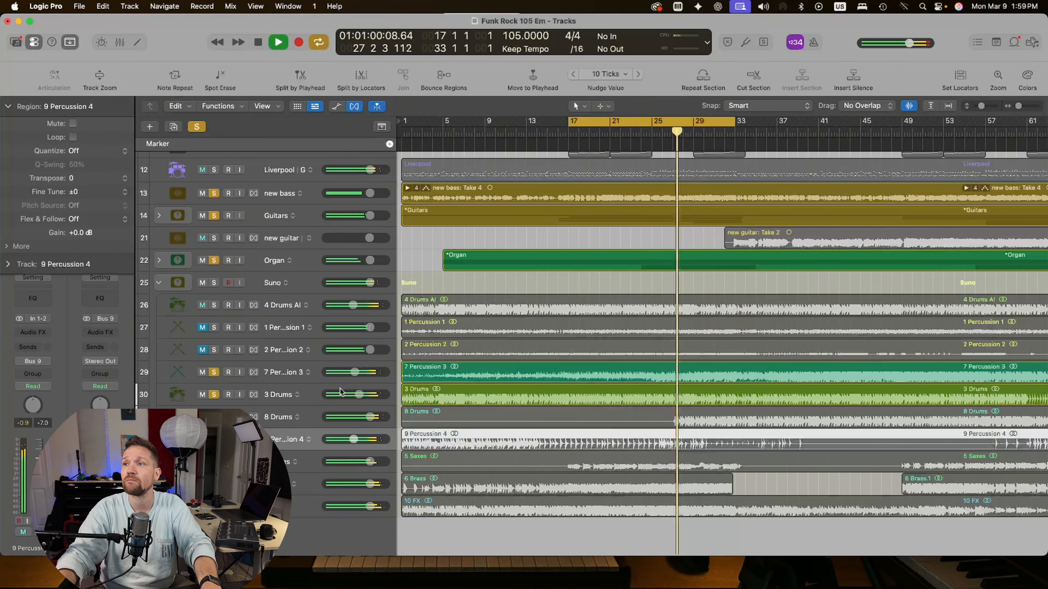
# Step: Set the cycle range from bar 27 to bar 40 and audition the 8 Drums track within it
pyautogui.hscroll(10, 545, 324)
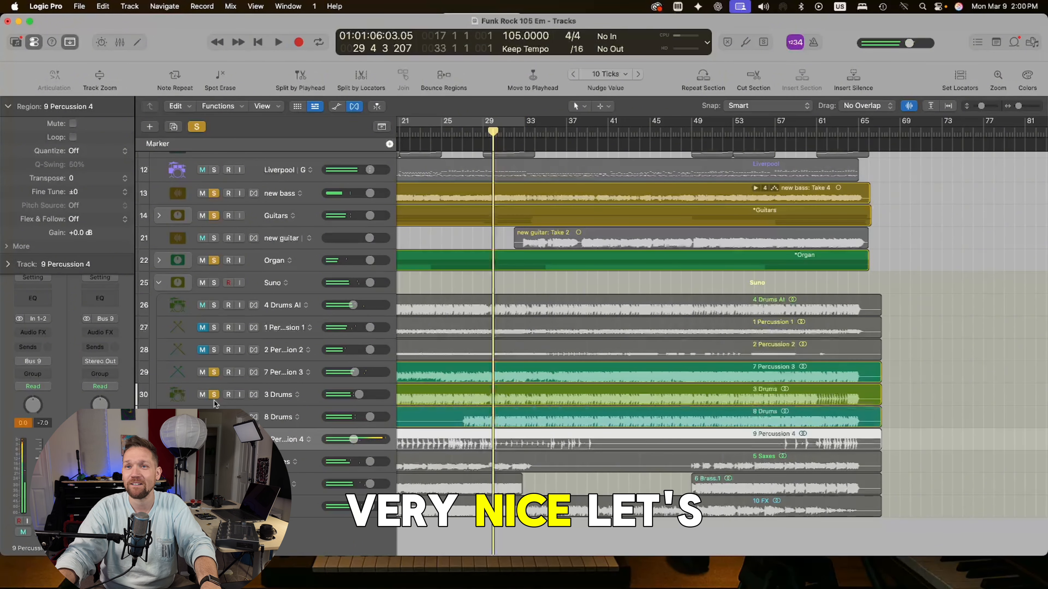
pyautogui.moveTo(468, 136); pyautogui.dragTo(598, 136)
pyautogui.press('space')
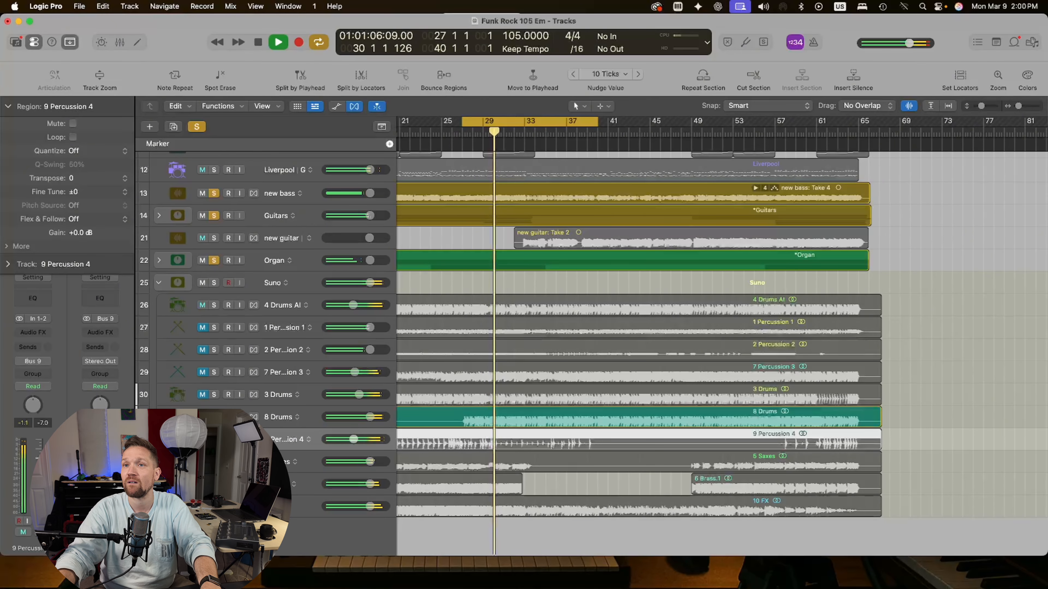
pyautogui.click(551, 133)
pyautogui.press('space')
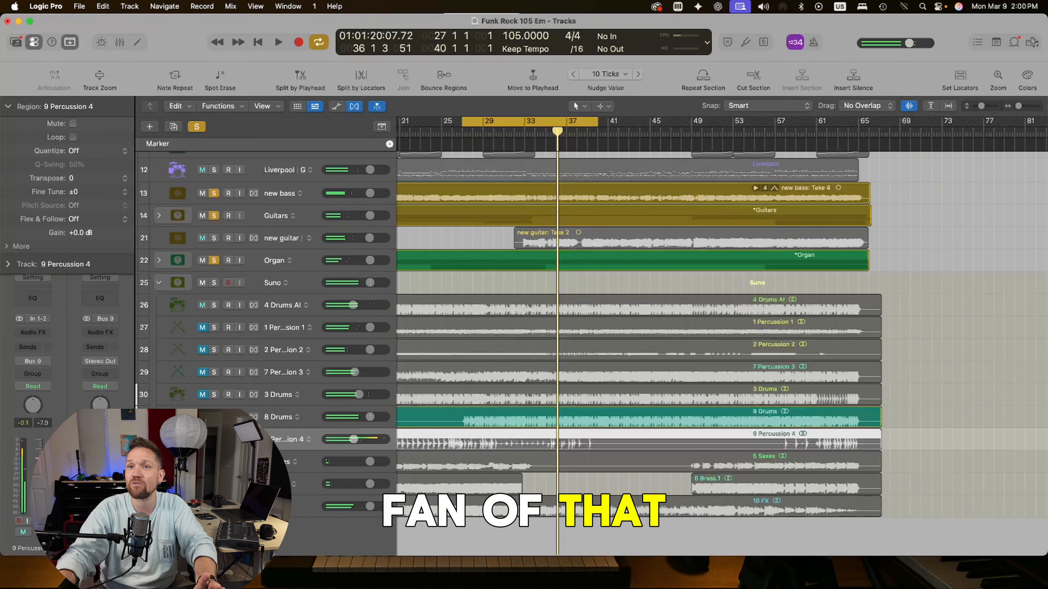
# Step: Switch the solo from 8 Drums to 9 Percussion 4, play from the start without cycling and lower its volume to -10.4 dB
pyautogui.click(214, 417)
pyautogui.click(214, 439)
pyautogui.press('c')
pyautogui.press('Return')
pyautogui.press('space')
pyautogui.moveTo(354, 439); pyautogui.dragTo(349, 439)
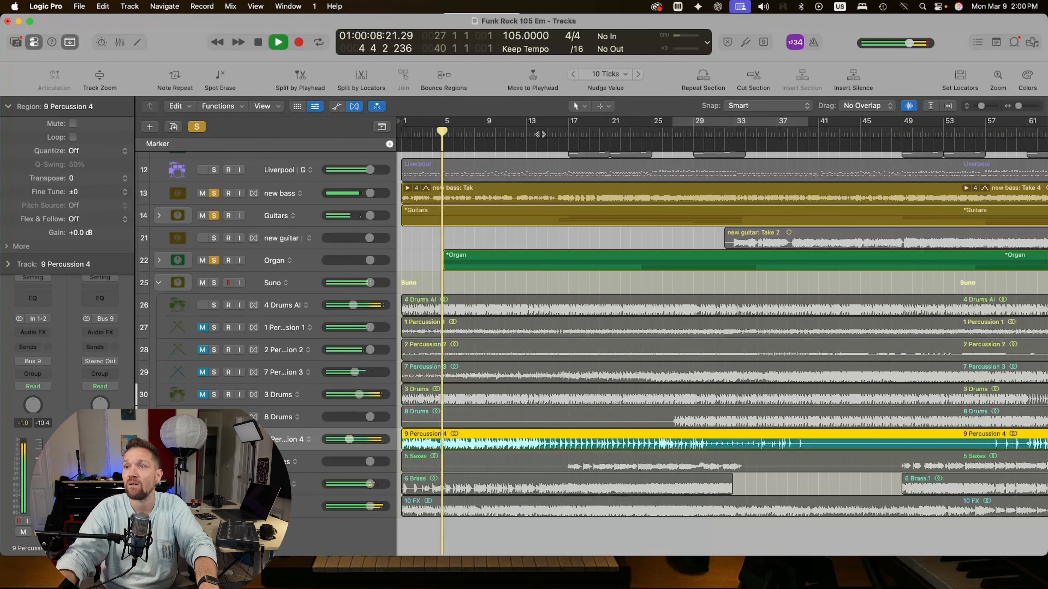
# Step: Audition 9 Percussion 4 from about bars 14 and 26, then mute the track
pyautogui.click(538, 134)
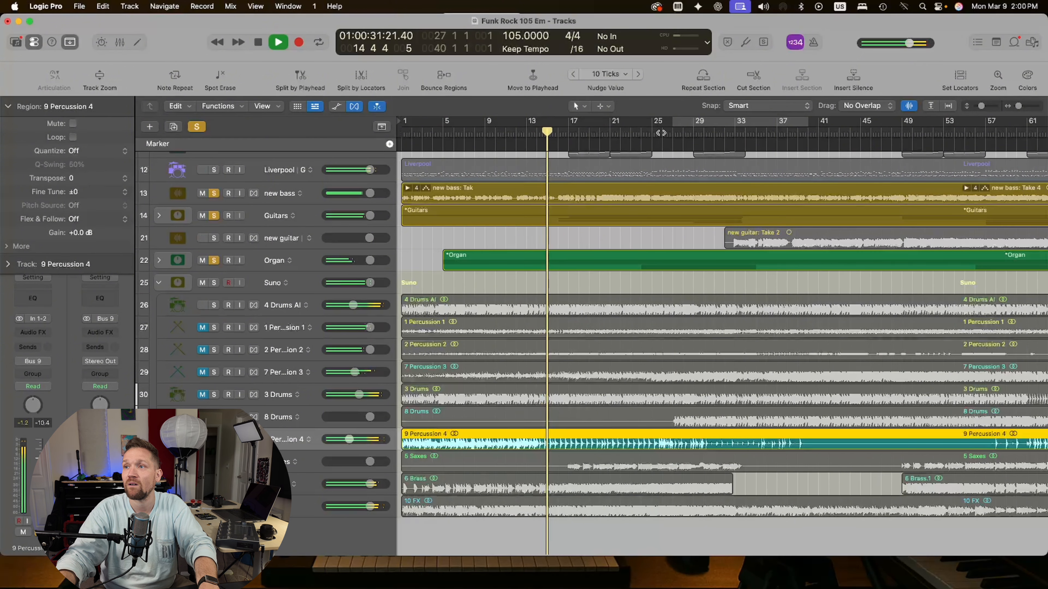
pyautogui.click(667, 132)
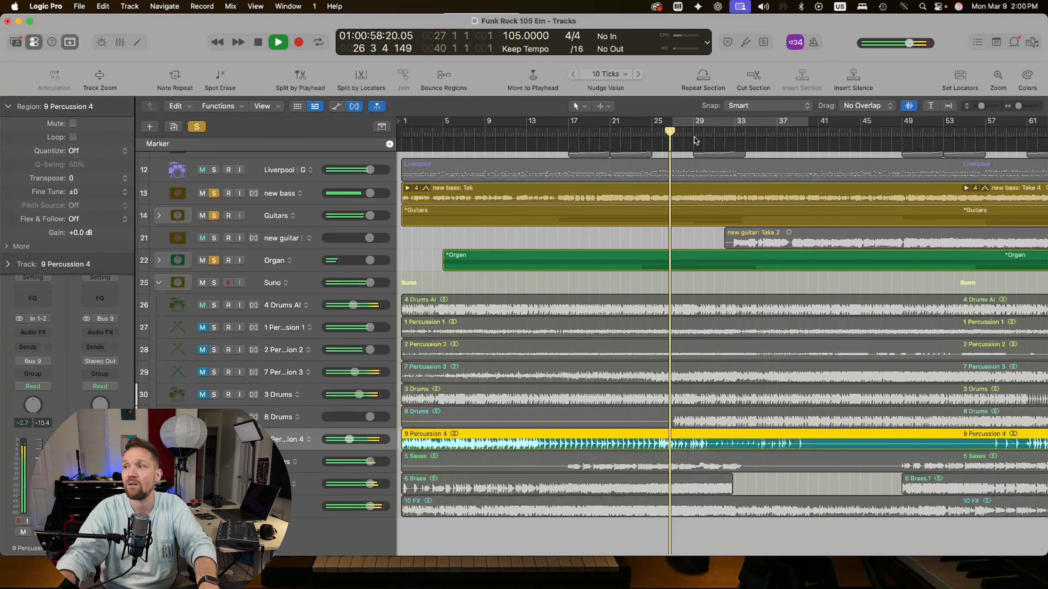
pyautogui.hscroll(10, 692, 138)
pyautogui.hscroll(-10, 448, 428)
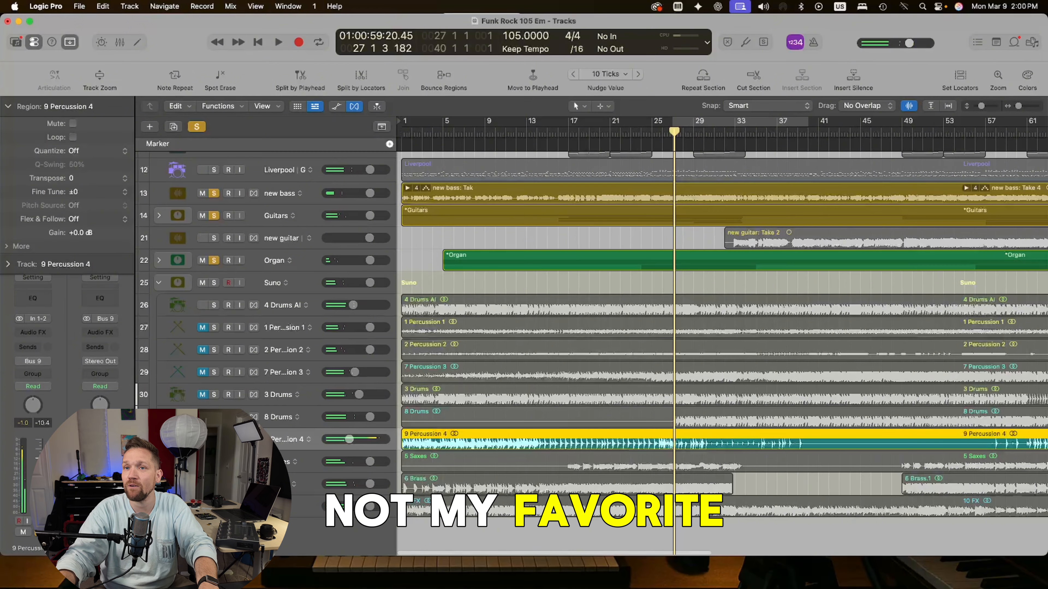
pyautogui.click(202, 439)
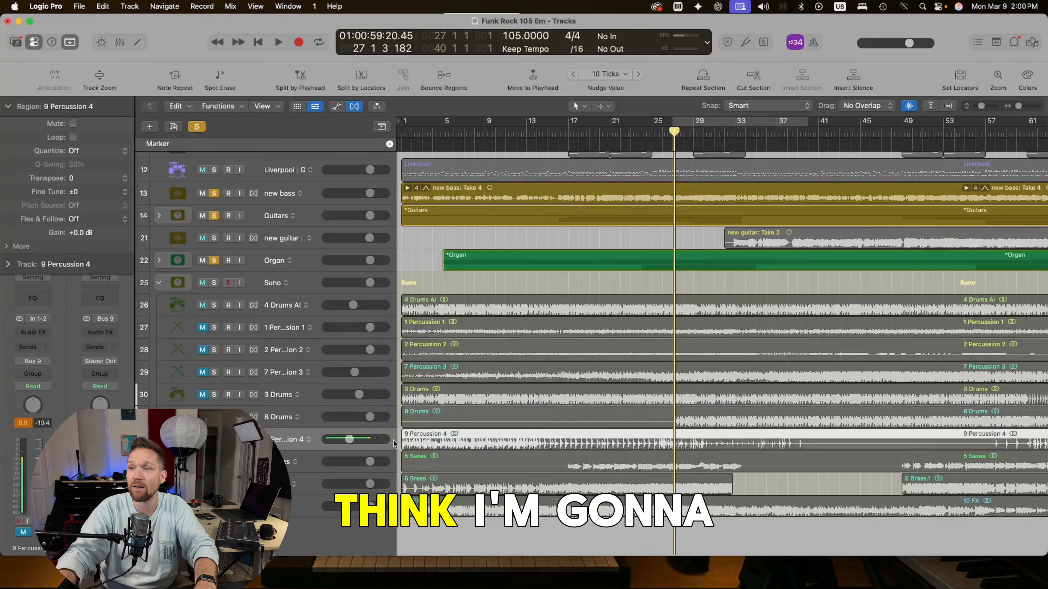
# Step: Solo the 5 Saxes and 4 Drums AI tracks and play the song from bar 17
pyautogui.click(268, 462)
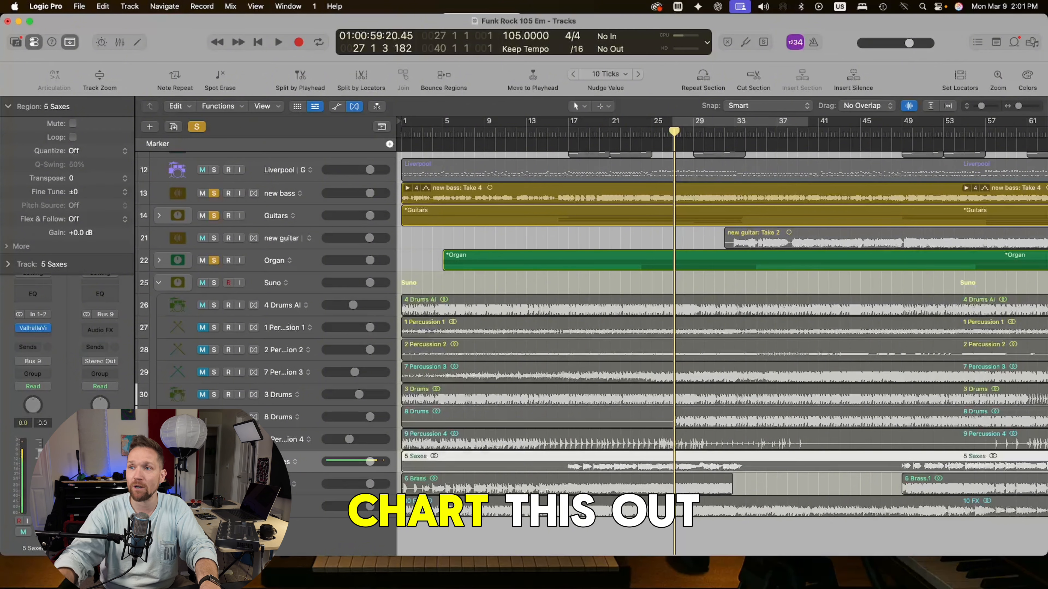
pyautogui.click(213, 461)
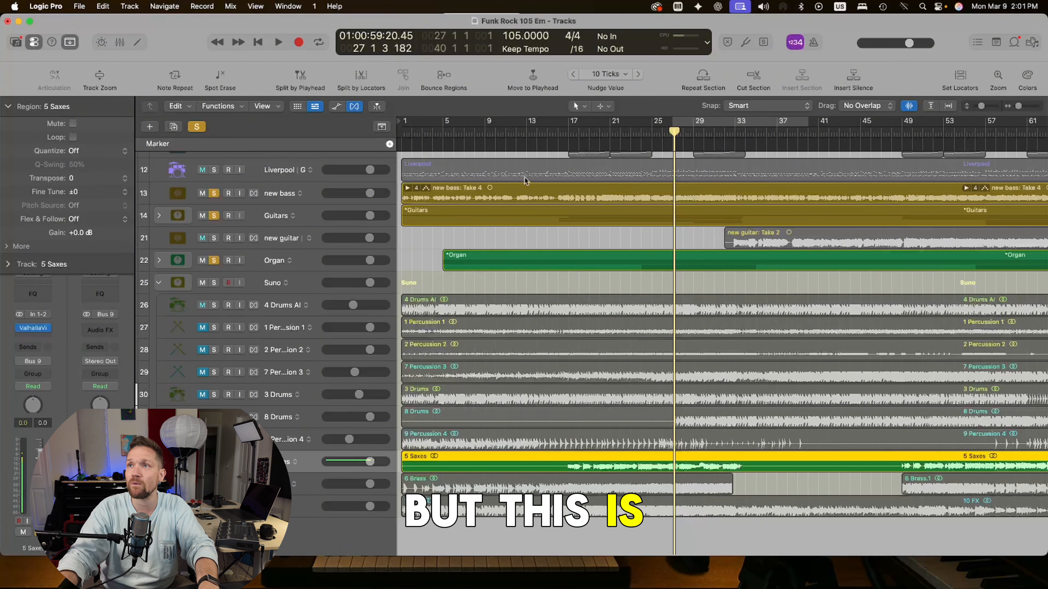
pyautogui.click(568, 133)
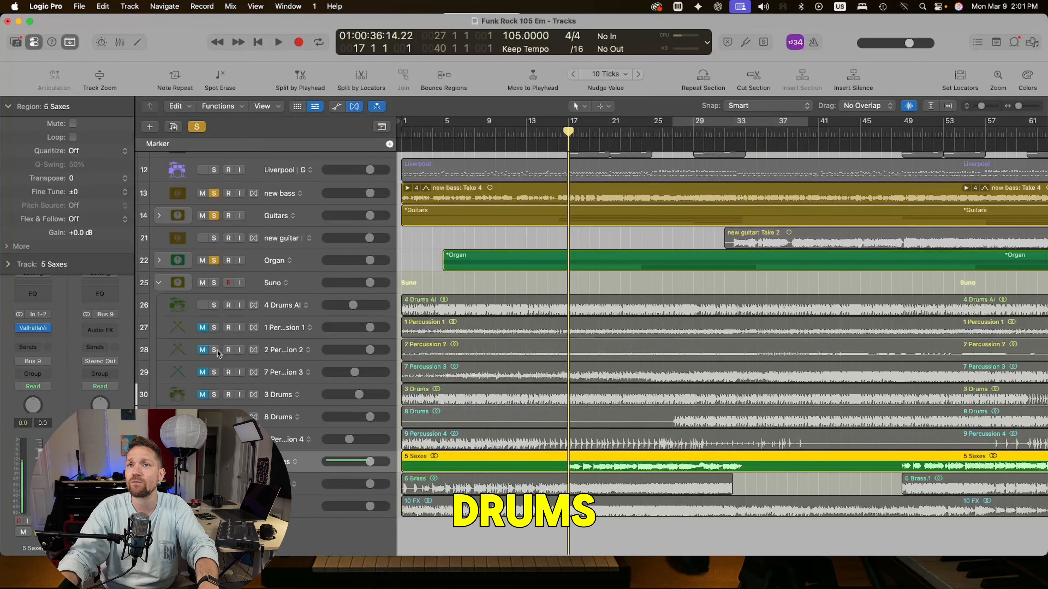
pyautogui.click(215, 305)
pyautogui.press('space')
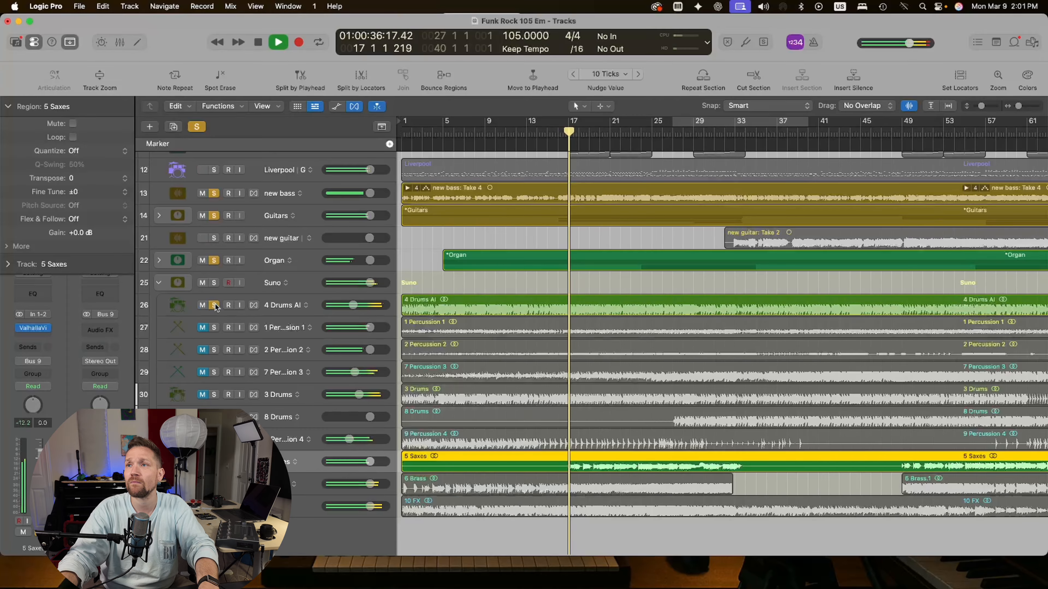
# Step: Set the LowCut to 550 Hz and adjust the Mix in ValhallaVintageVerb on 5 Saxes, then stop playback
pyautogui.click(34, 329)
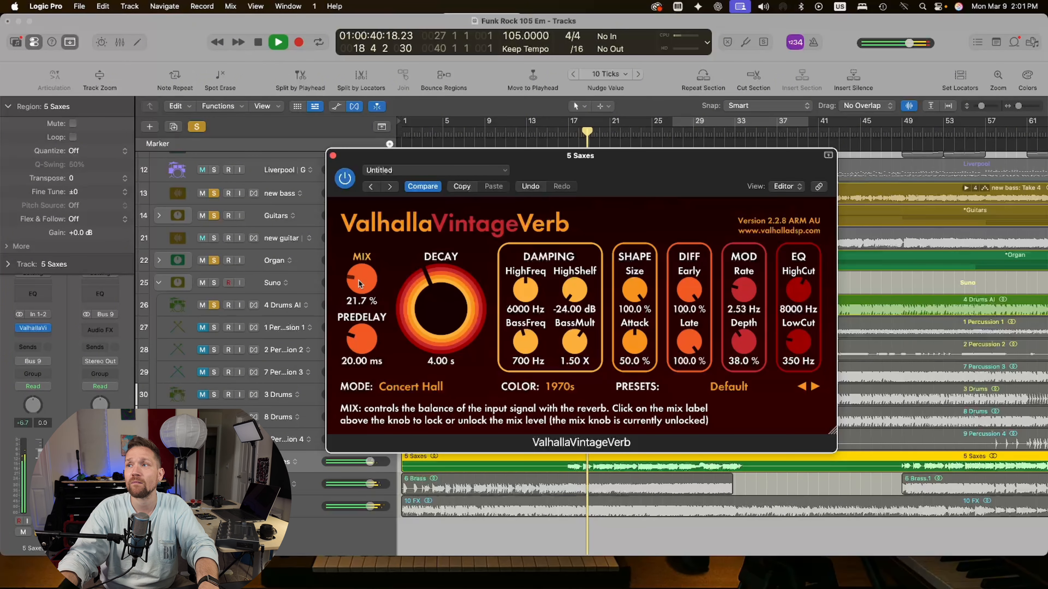
pyautogui.moveTo(800, 343); pyautogui.dragTo(799, 323)
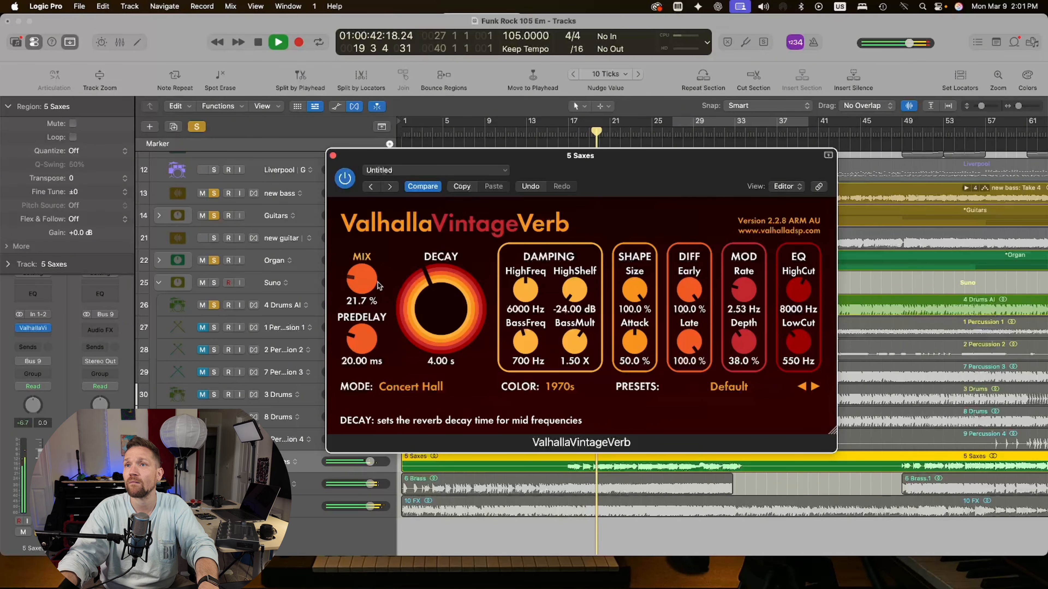
pyautogui.moveTo(362, 282); pyautogui.dragTo(362, 291)
pyautogui.click(333, 156)
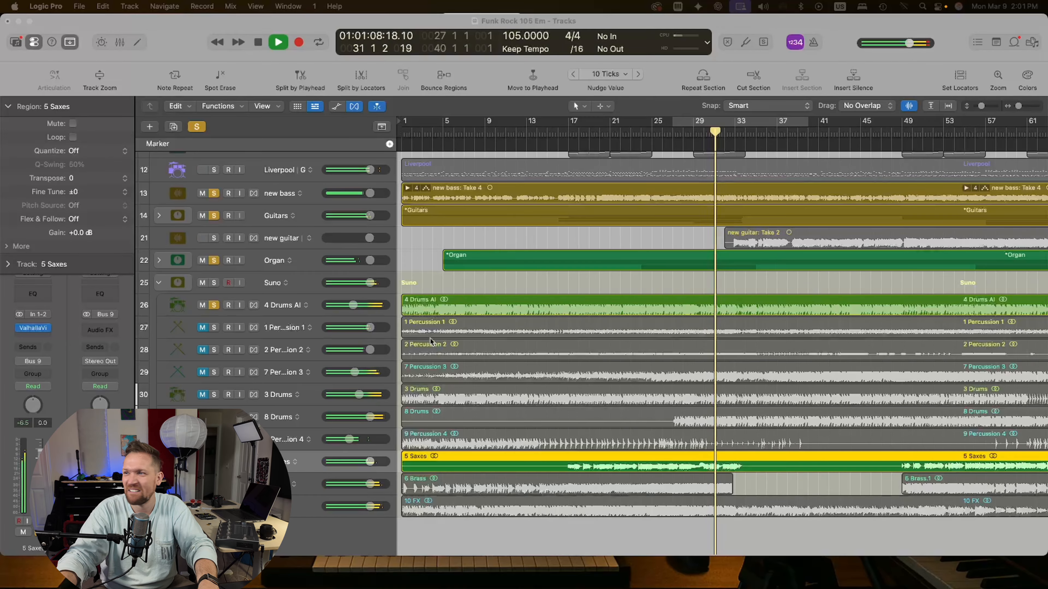
pyautogui.click(516, 282)
pyautogui.press('space')
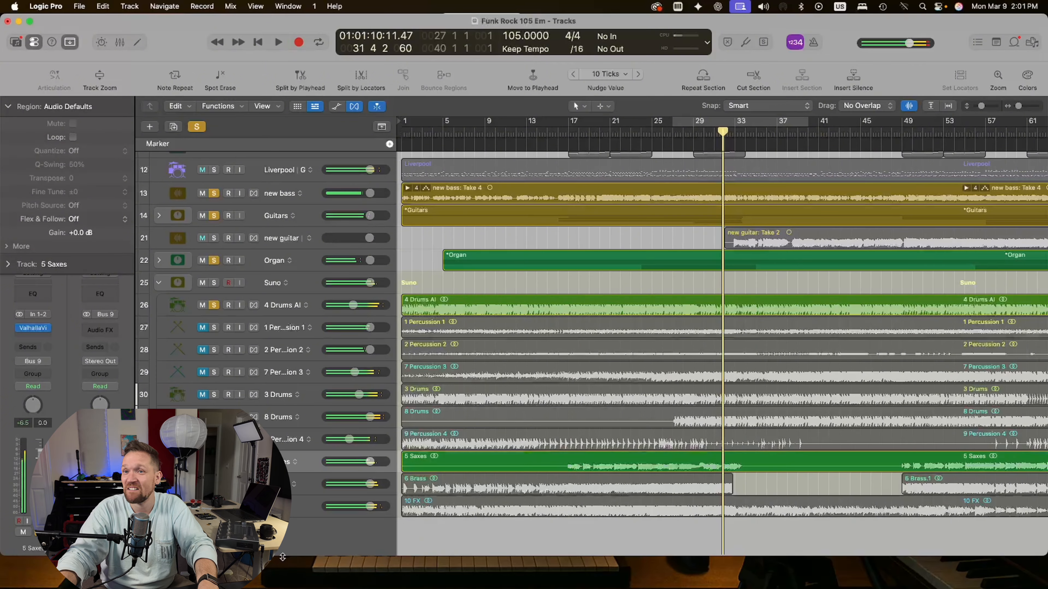
# Step: Switch the solo from 5 Saxes to 6 Brass, select the brass track and play the song from the beginning
pyautogui.click(214, 484)
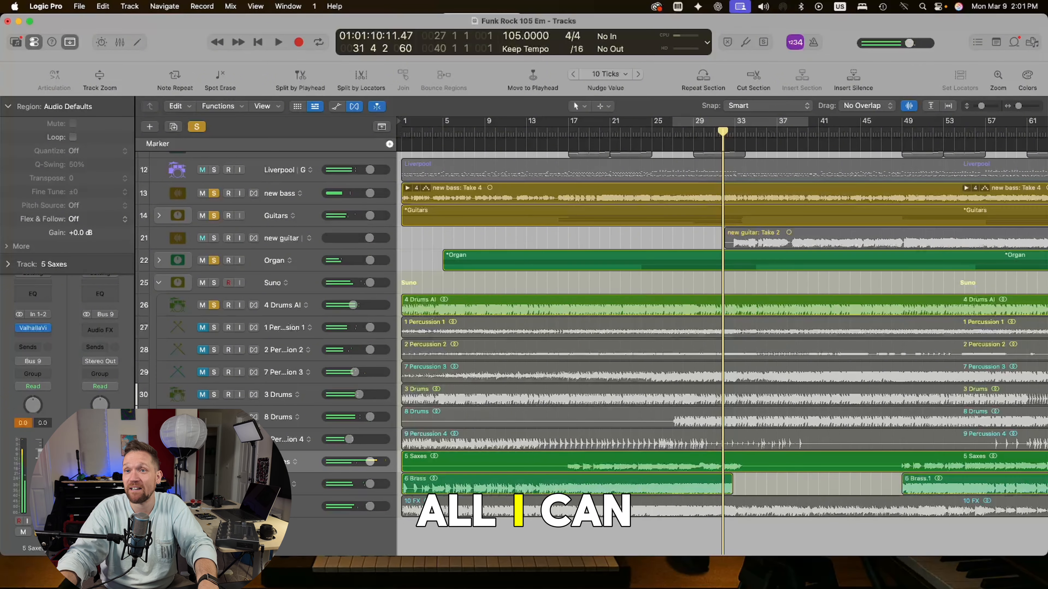
pyautogui.click(214, 462)
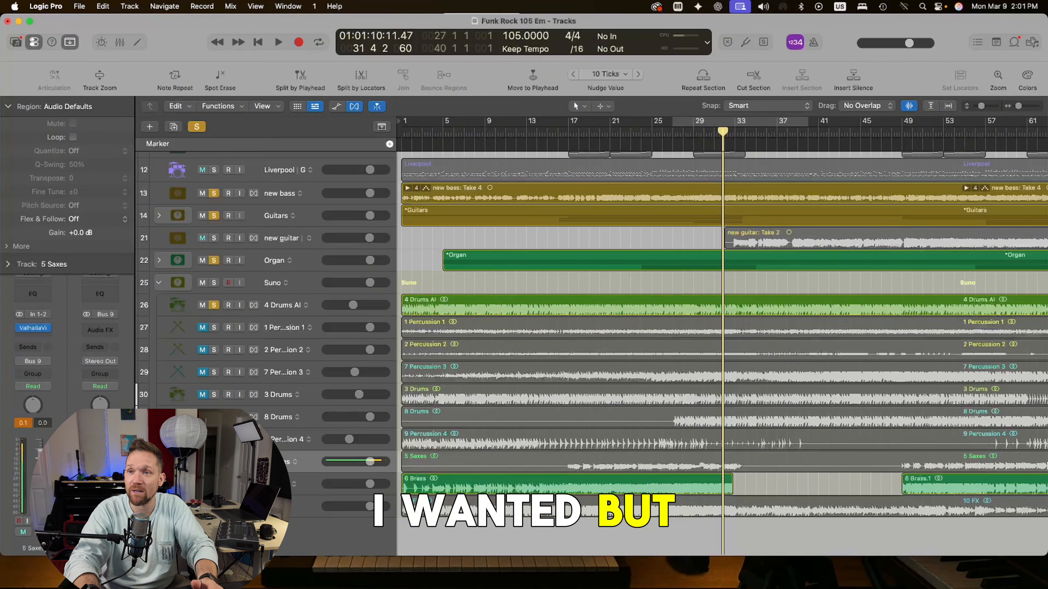
pyautogui.press('Return')
pyautogui.press('space')
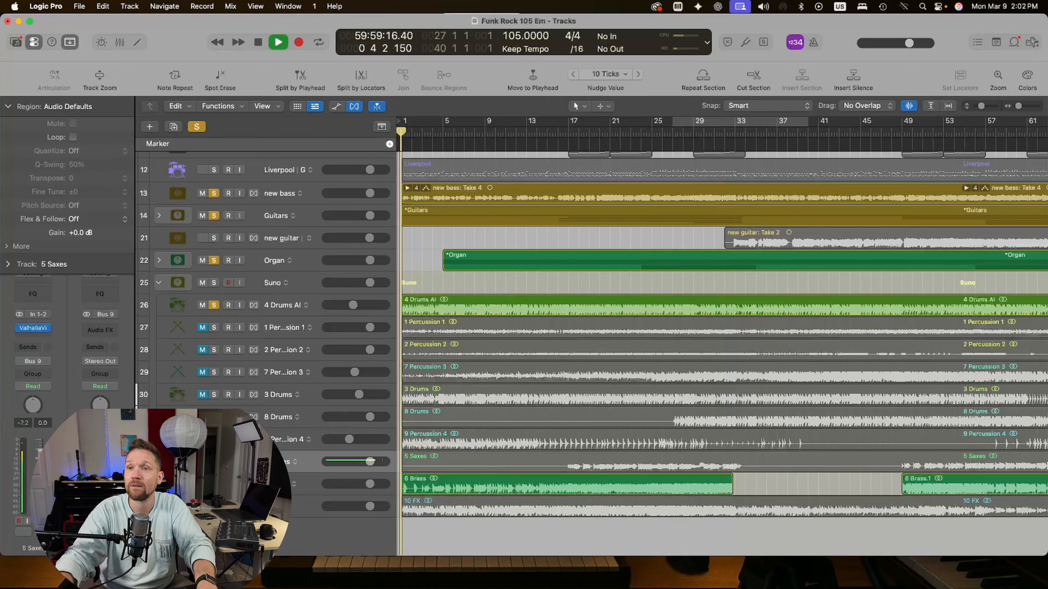
pyautogui.click(293, 486)
pyautogui.click(282, 487)
pyautogui.click(282, 487)
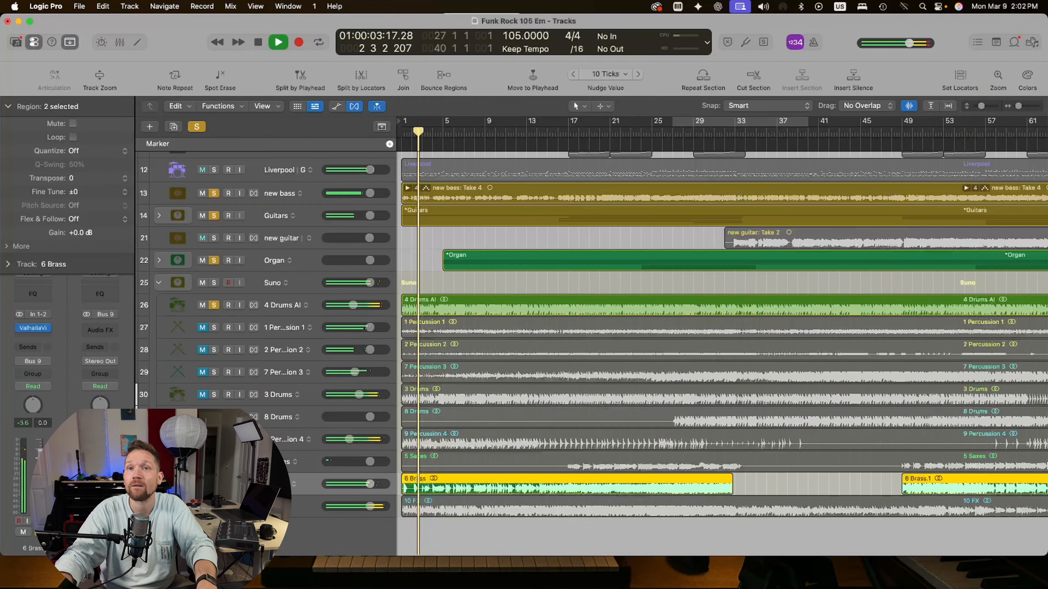
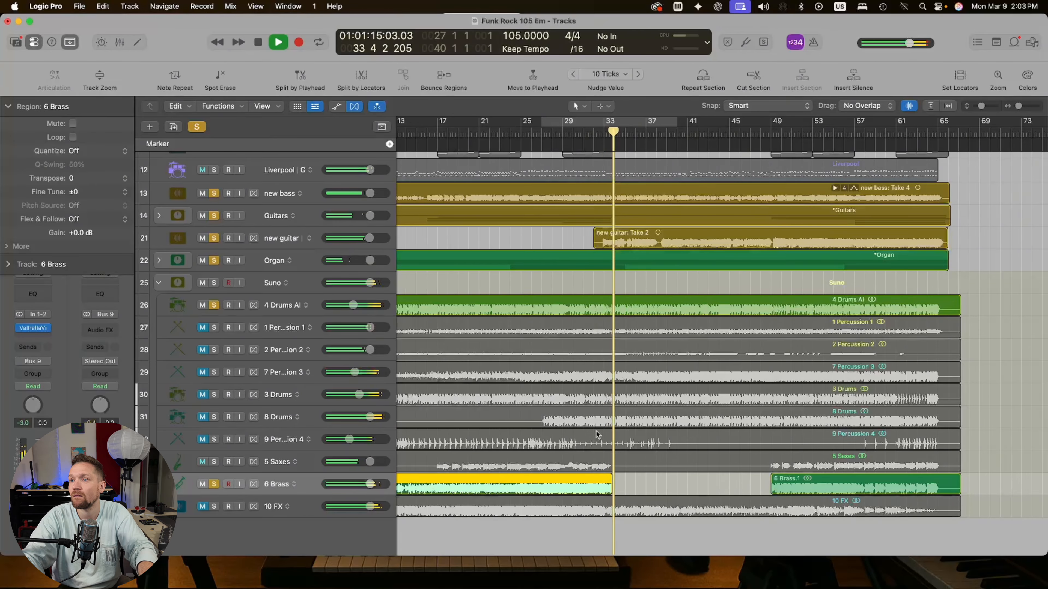
pyautogui.press('space')
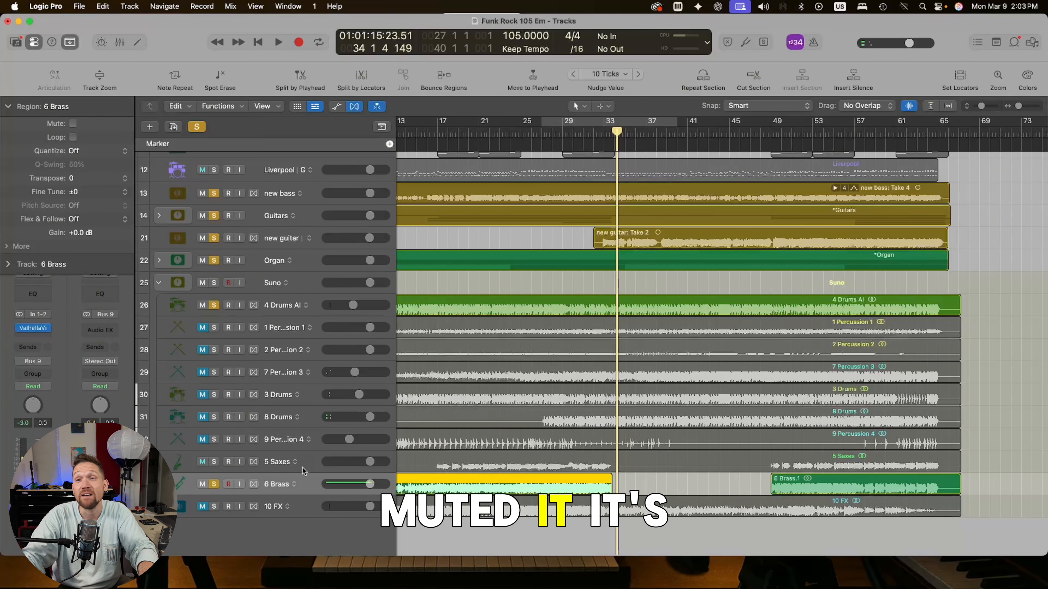
# Step: Examine the new bass, Guitars, new guitar and Organ tracks alongside the Suno stems
pyautogui.hscroll(-6, 701, 330)
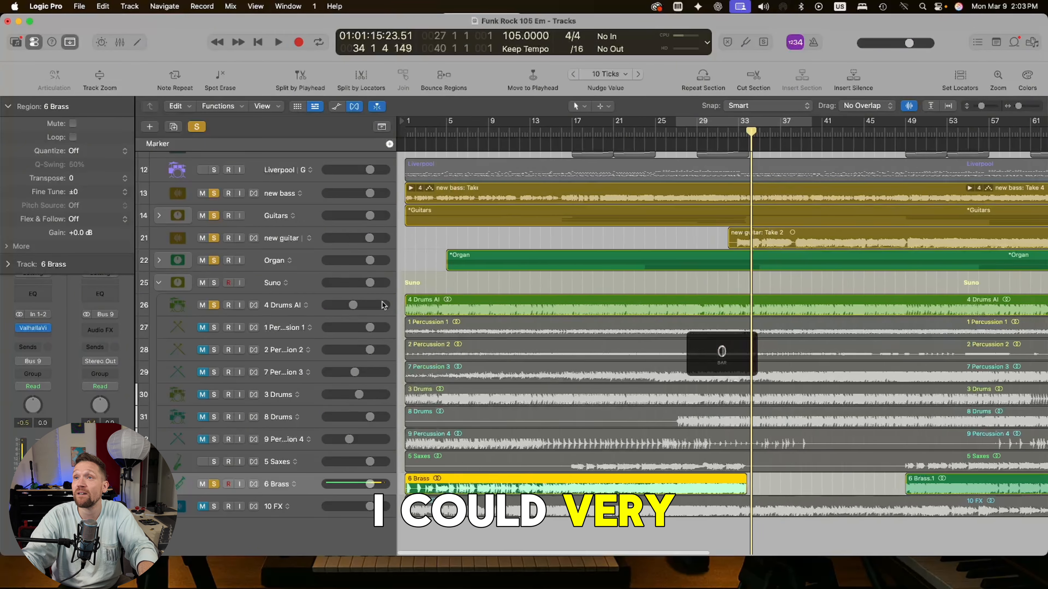
pyautogui.scroll(3, 383, 305)
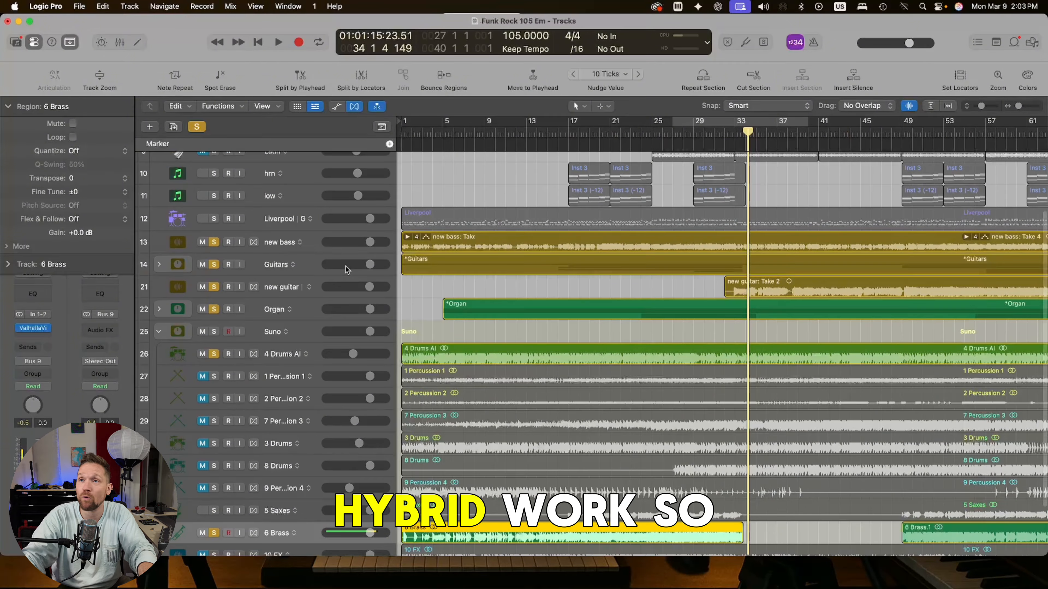
pyautogui.click(285, 242)
pyautogui.click(286, 264)
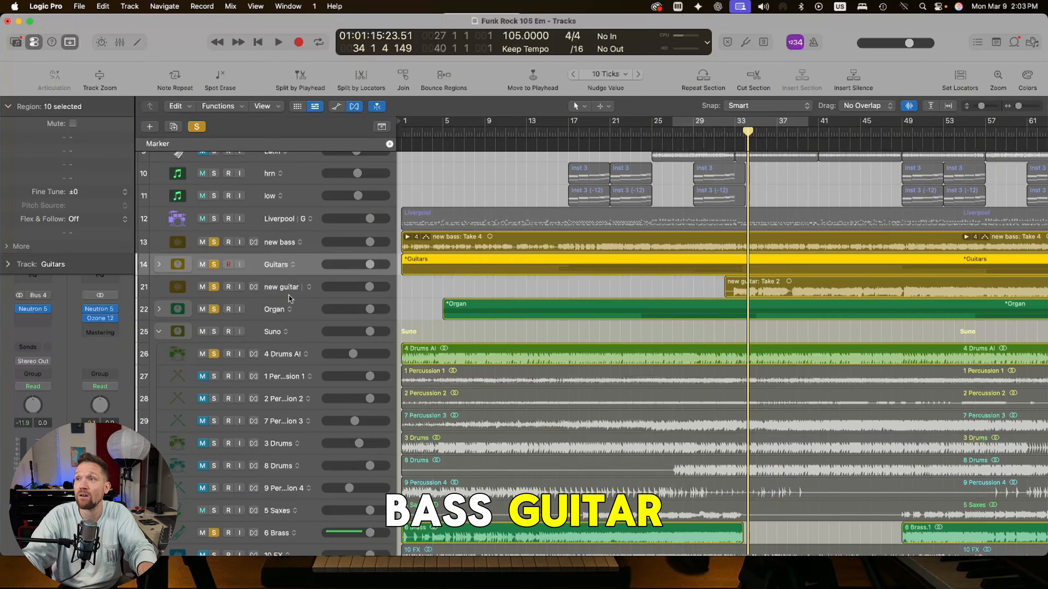
pyautogui.click(288, 297)
pyautogui.rightClick(293, 314)
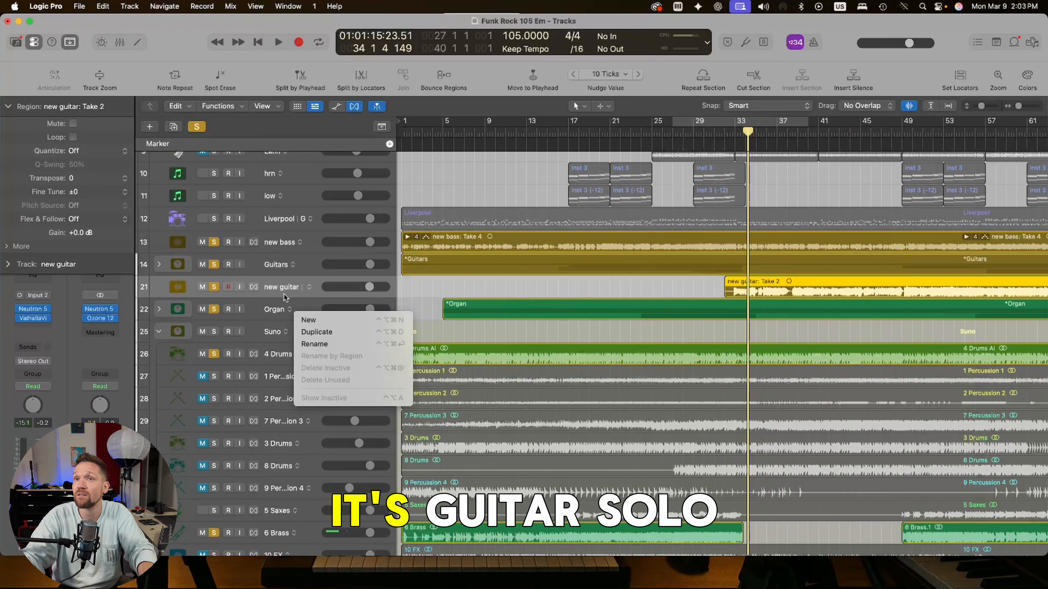
pyautogui.click(284, 310)
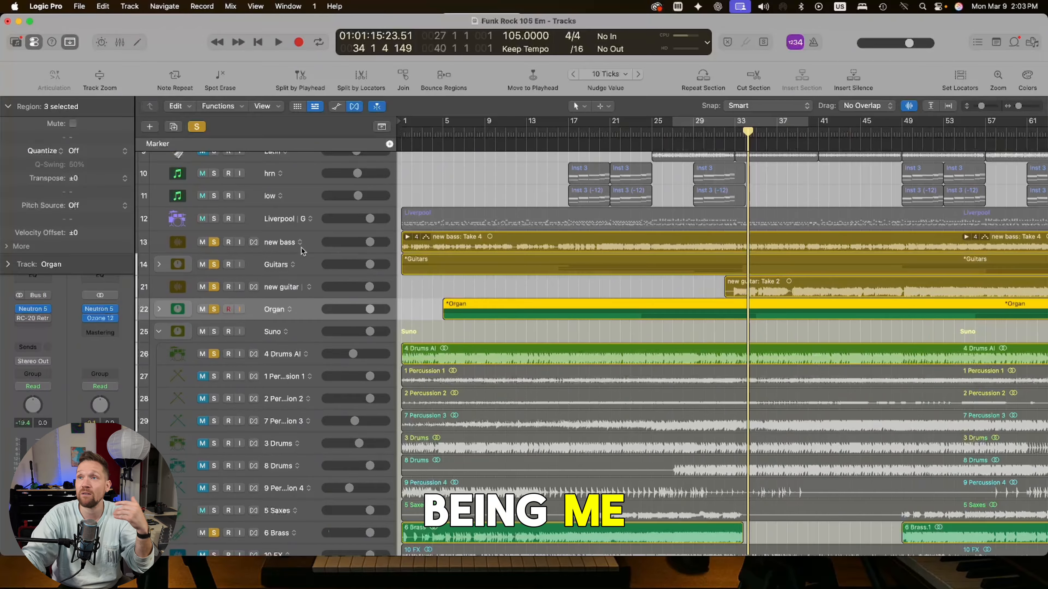
pyautogui.scroll(1, 456, 304)
pyautogui.scroll(1, 456, 306)
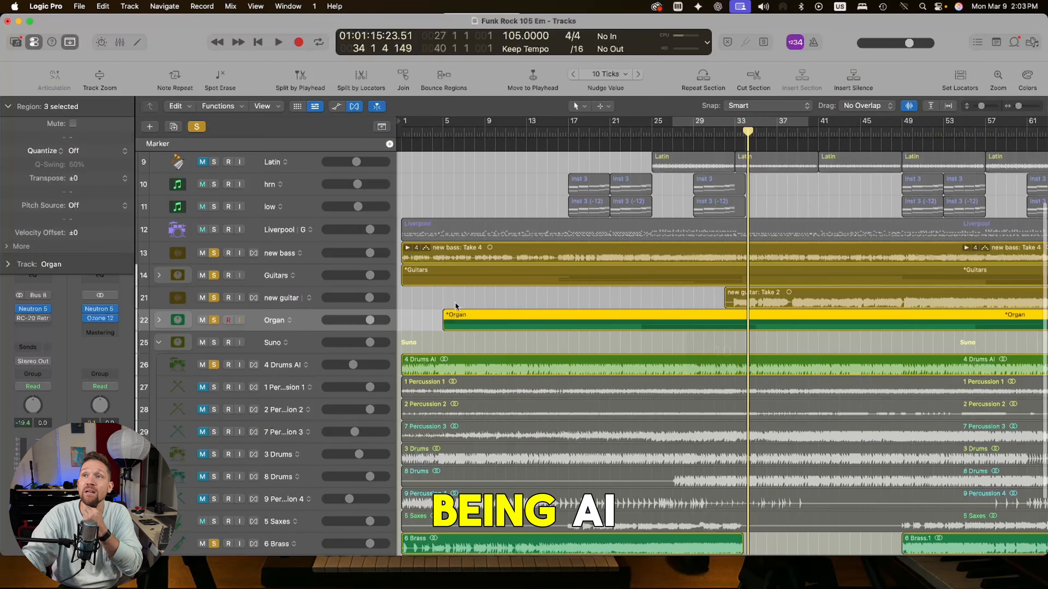
pyautogui.scroll(-5, 413, 288)
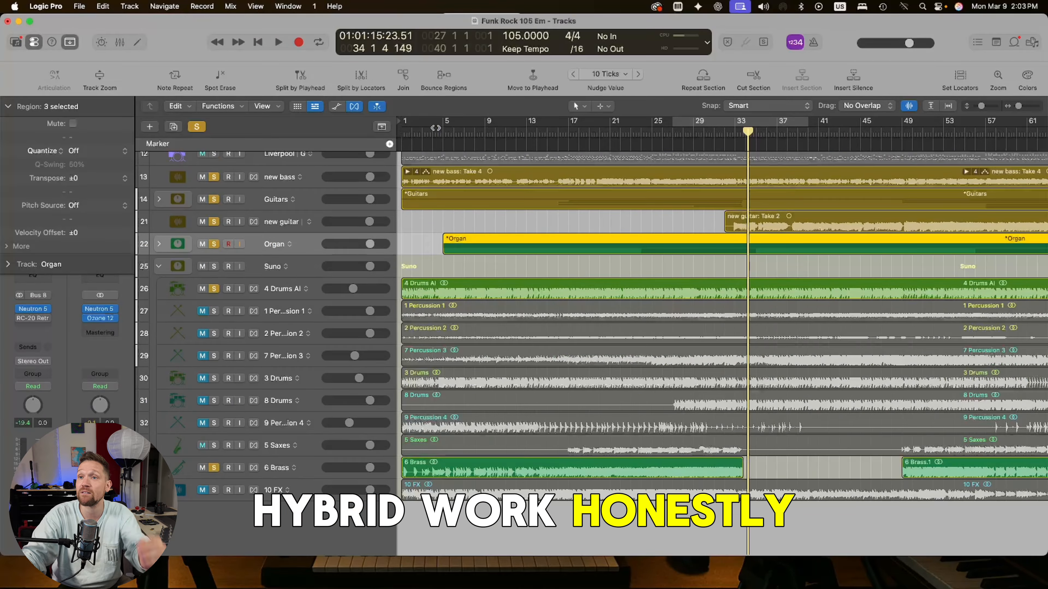
# Step: Select the first 6 Brass region and play the song from bar 5
pyautogui.press('space')
pyautogui.press('Return')
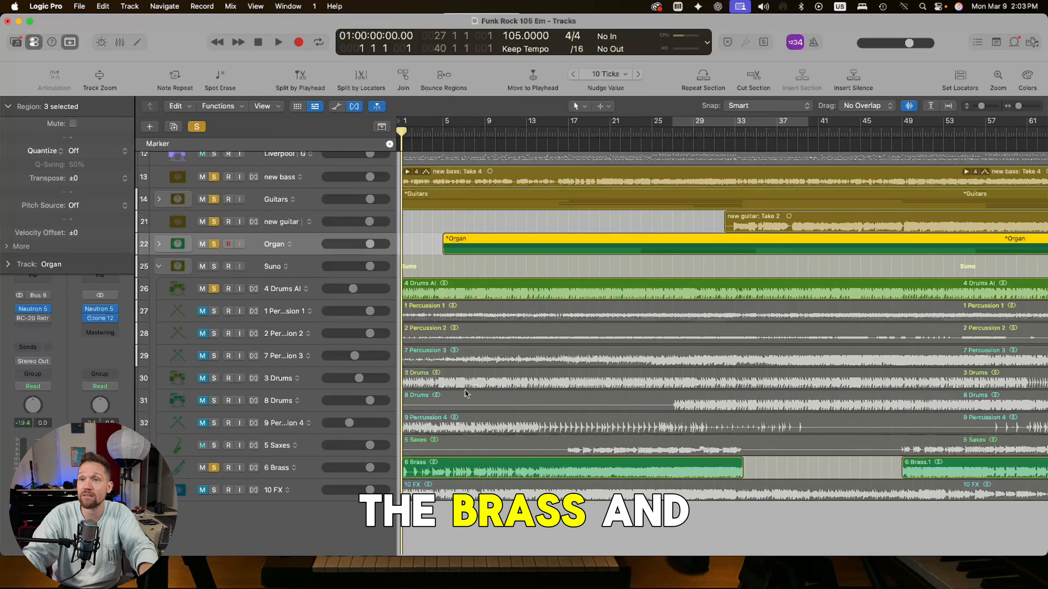
pyautogui.click(439, 471)
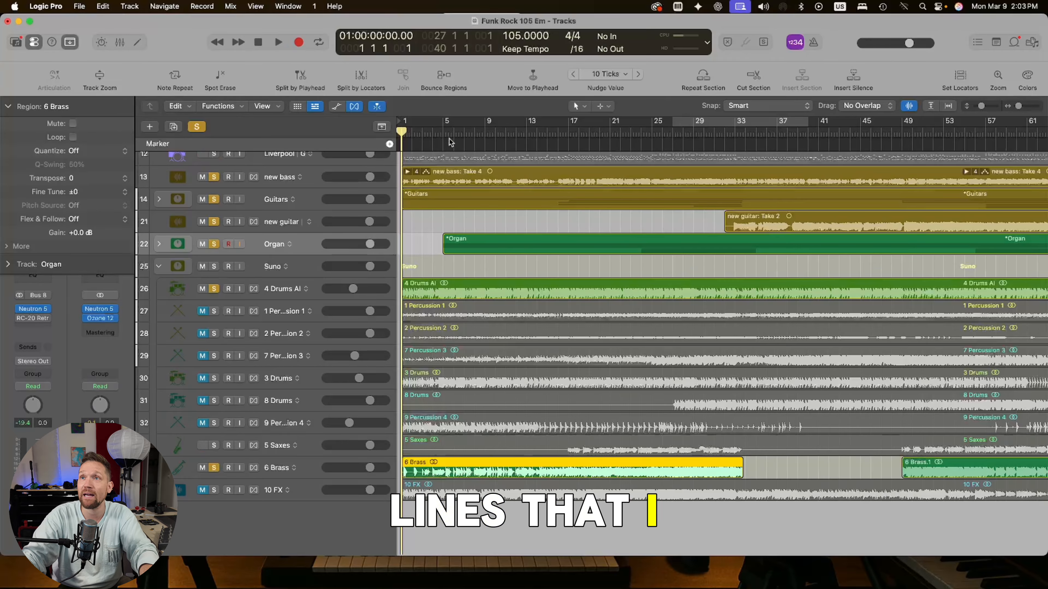
pyautogui.click(443, 133)
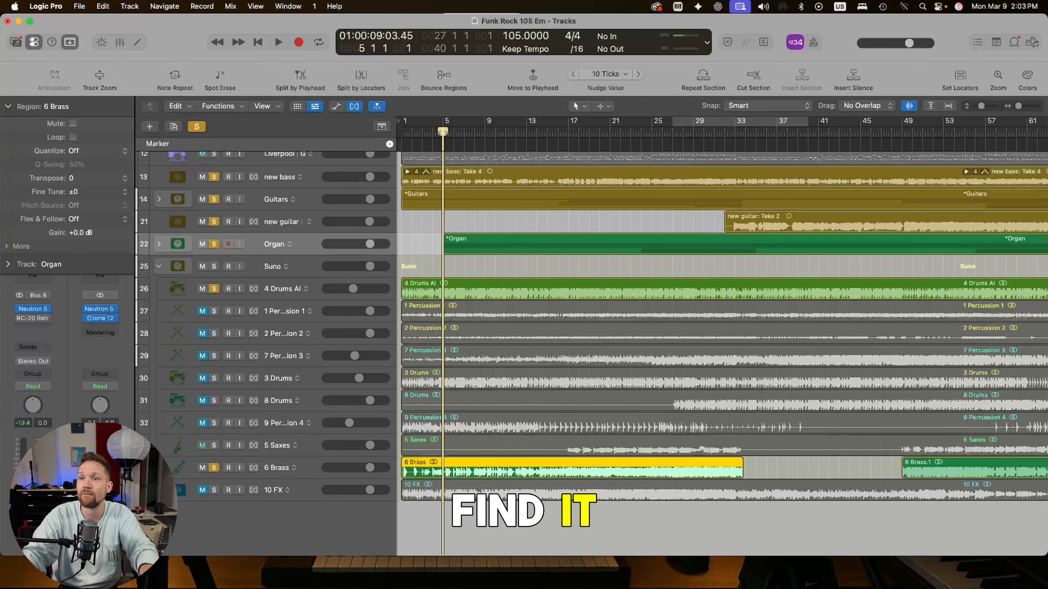
pyautogui.press('space')
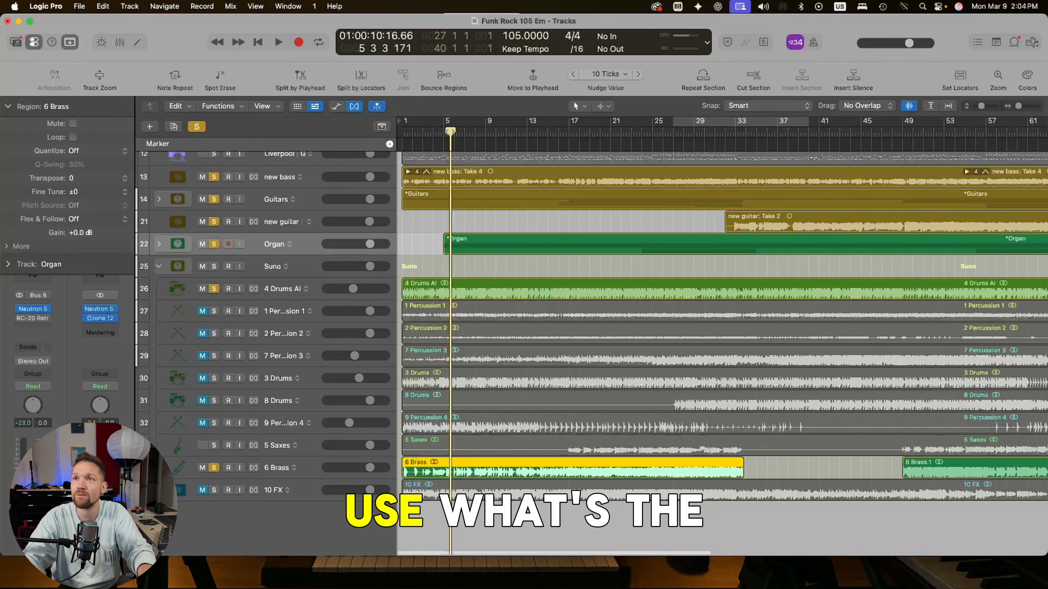
# Step: Play the brass passage from about bar 6, then set a one-bar cycle range from bar 8 to bar 9
pyautogui.click(453, 132)
pyautogui.press('space')
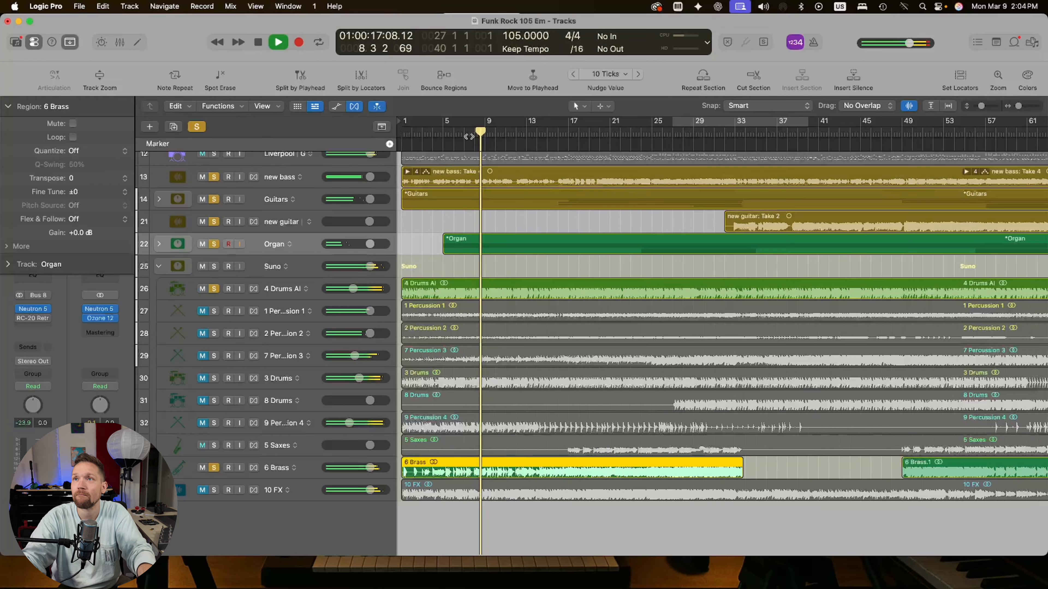
pyautogui.scroll(2, 472, 128)
pyautogui.press('space')
pyautogui.moveTo(473, 123)
pyautogui.mouseDown()
pyautogui.moveTo(490, 123)
pyautogui.moveTo(481, 123)
pyautogui.mouseUp()
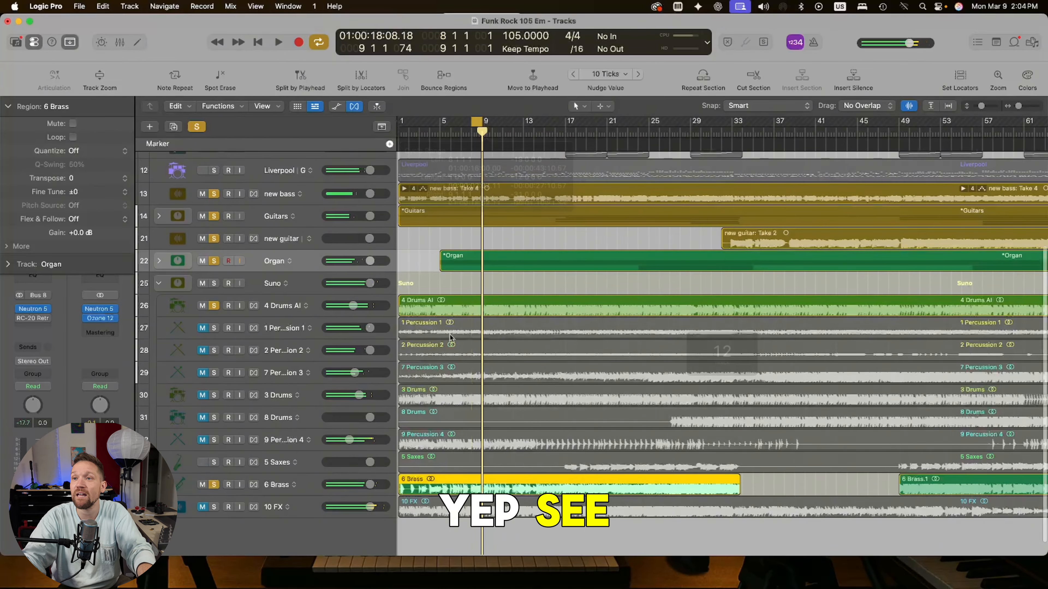
# Step: Solo only the new bass track and extend the bar 8 cycle range to end at 9 4 1 1
pyautogui.click(473, 269)
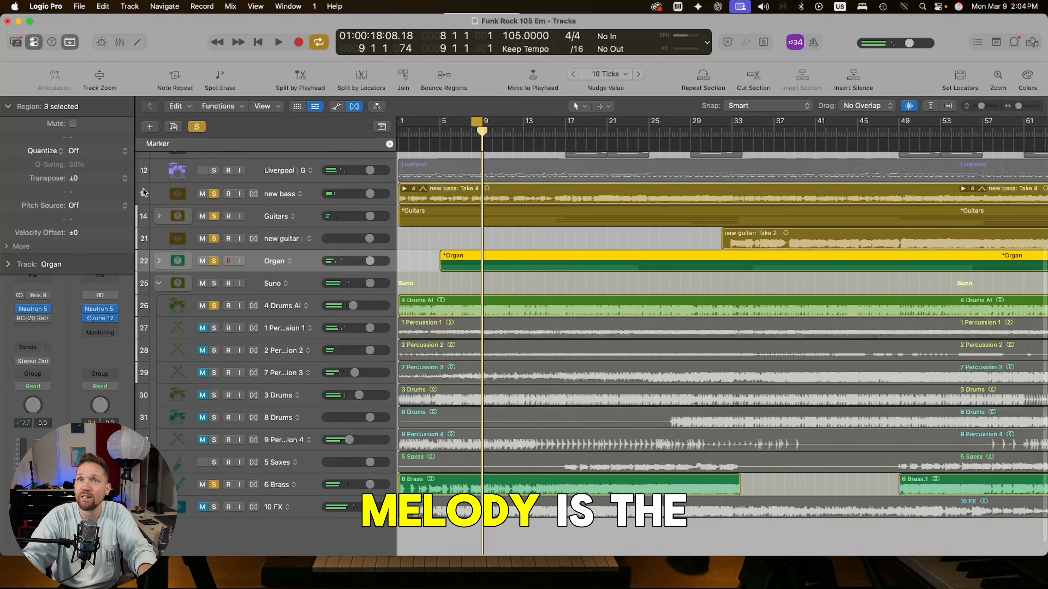
pyautogui.click(200, 128)
pyautogui.click(214, 194)
pyautogui.press('space')
pyautogui.press('super+Right')
pyautogui.press('super+Right')
pyautogui.press('super+Right')
pyautogui.press('super+Right')
pyautogui.moveTo(511, 121); pyautogui.dragTo(542, 122)
pyautogui.press('space')
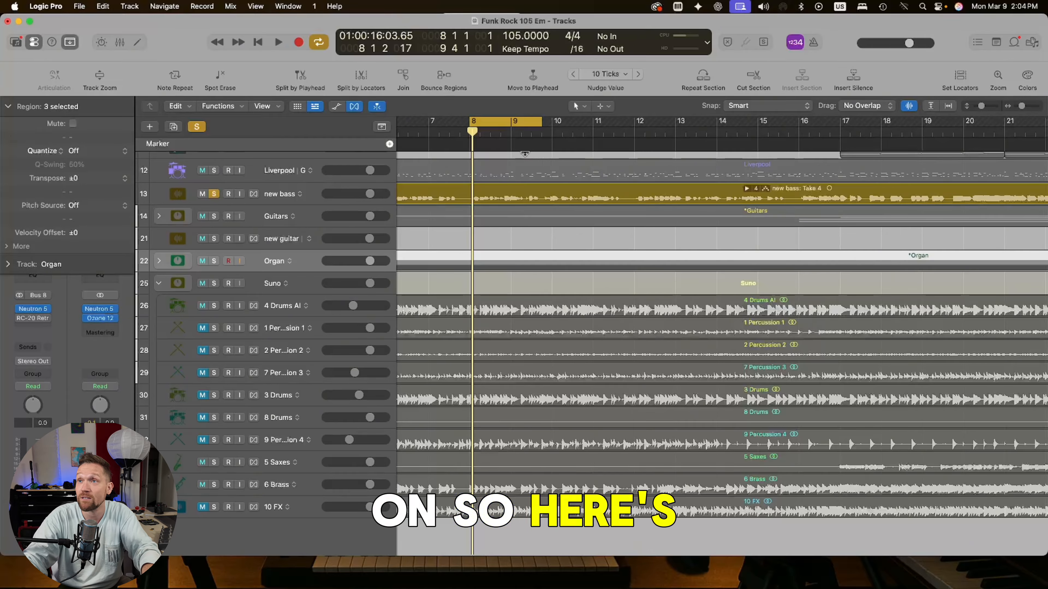
# Step: Play the cycled bass line alone, compare it with 6 Brass soloed alongside, and clear both solos
pyautogui.press('space')
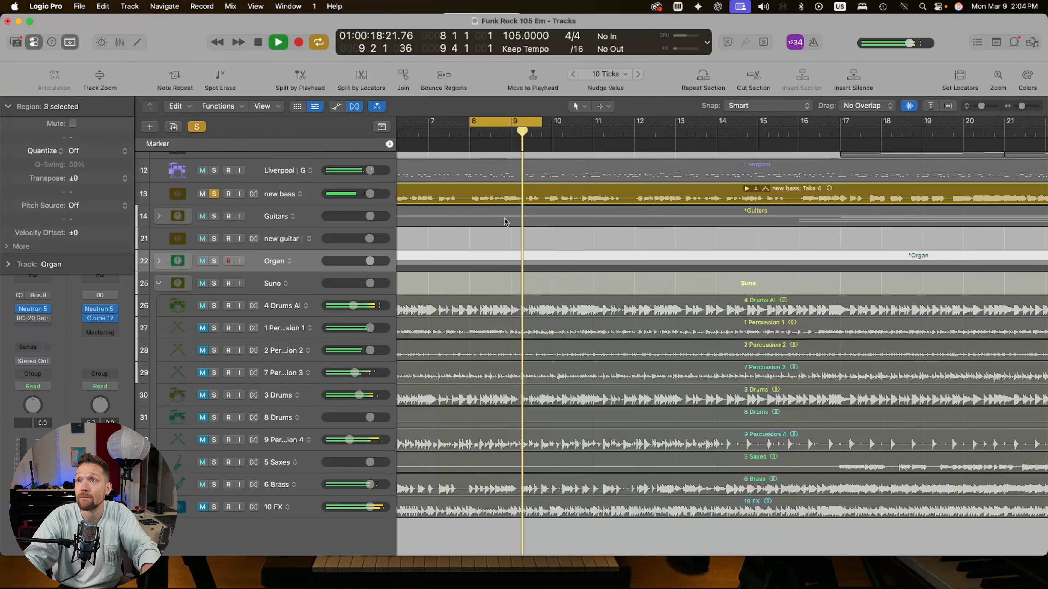
pyautogui.press('space')
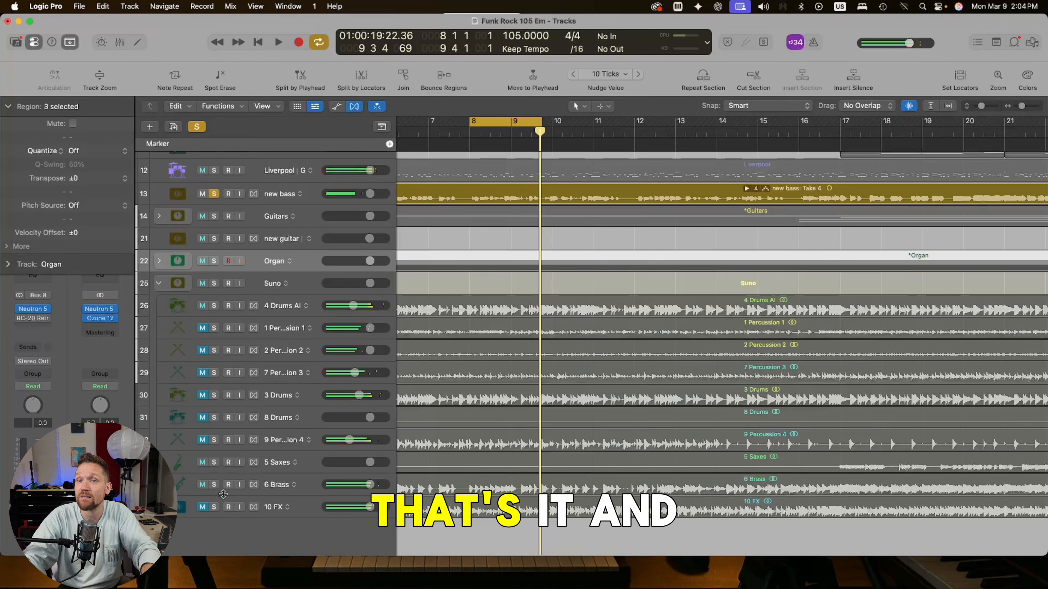
pyautogui.click(213, 485)
pyautogui.press('space')
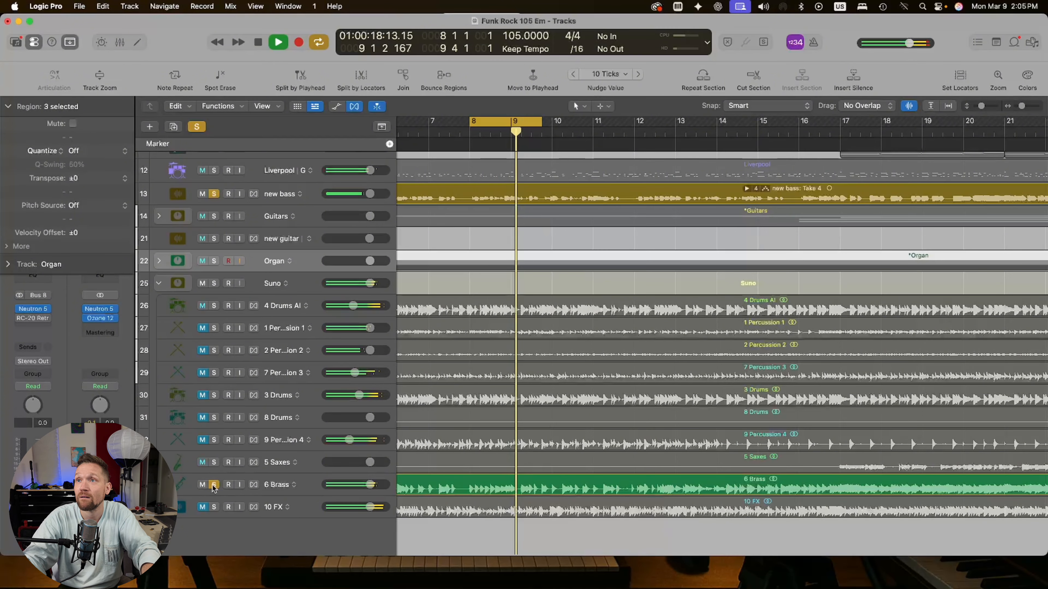
pyautogui.press('space')
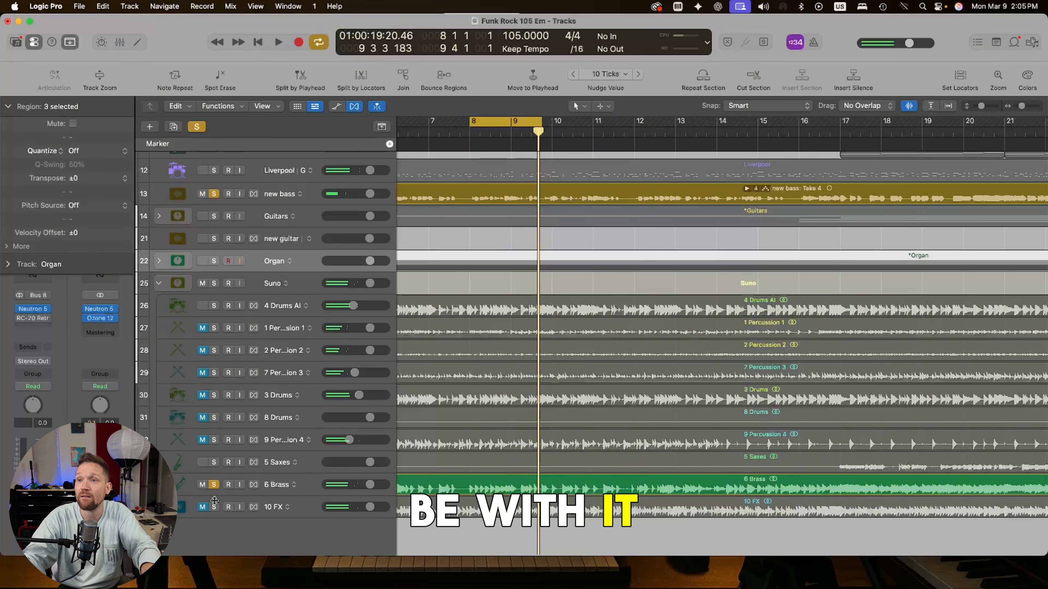
pyautogui.click(214, 485)
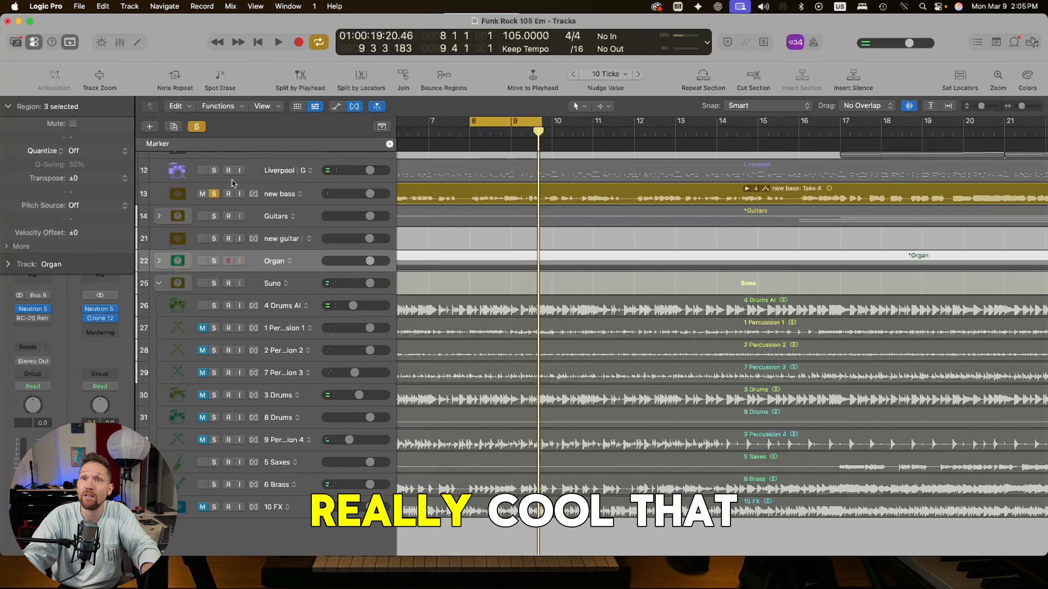
pyautogui.click(214, 194)
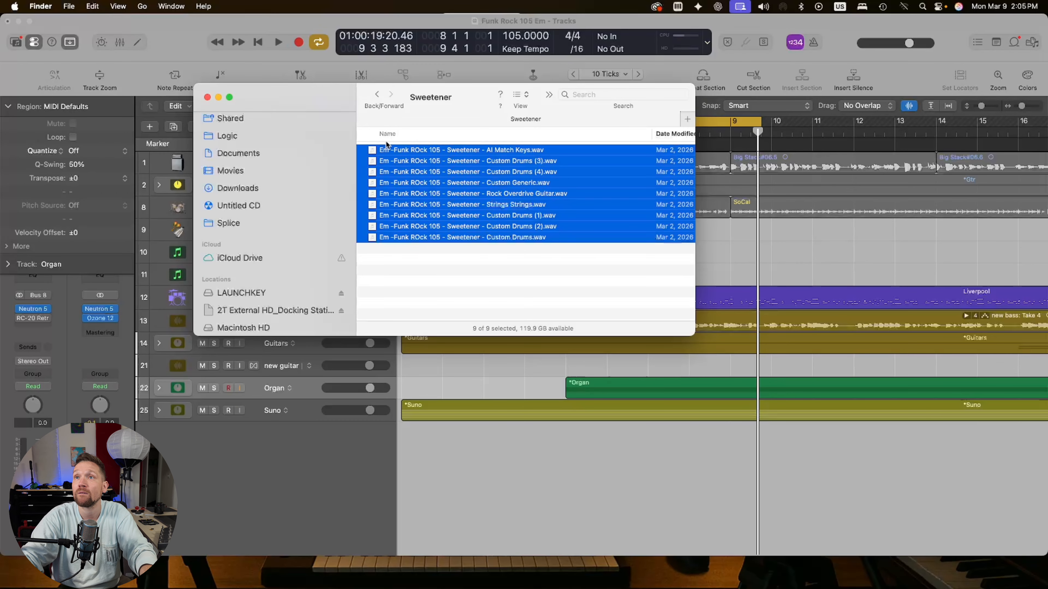
# Step: Import the nine Sweetener WAV files as new tracks below Suno, starting at bar 1
pyautogui.moveTo(387, 149); pyautogui.dragTo(406, 429)
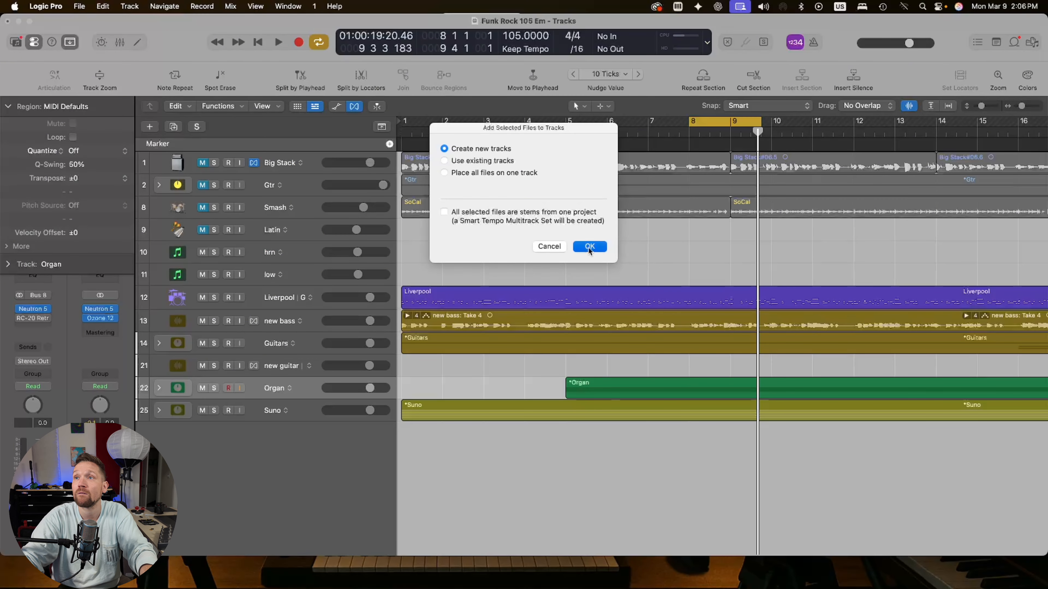
pyautogui.click(590, 247)
pyautogui.scroll(-5, 512, 285)
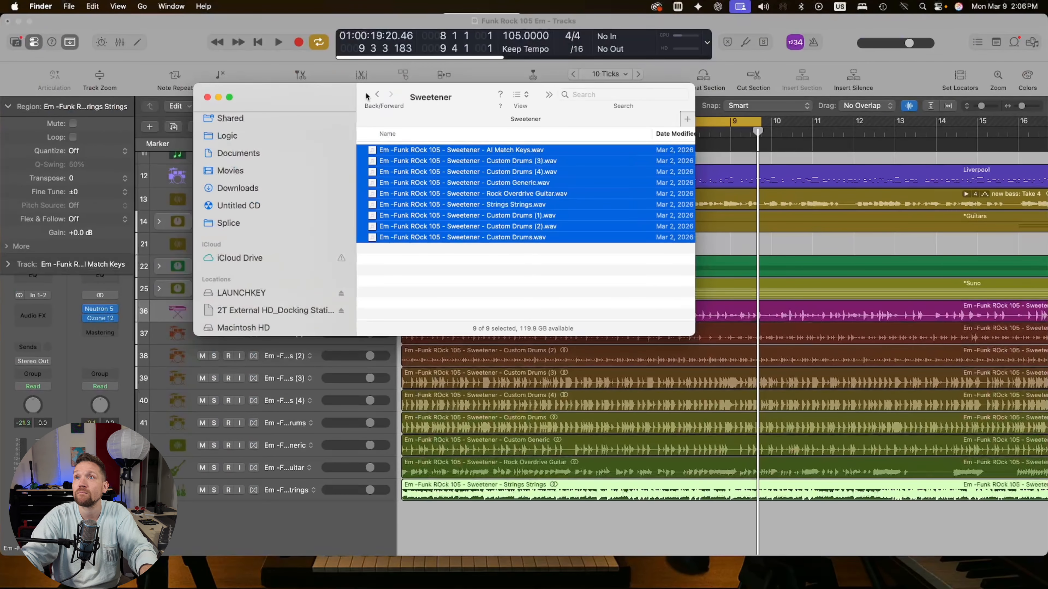
# Step: Import all stems from the Moises AI stem generator folder at bar 1 below the Sweetener tracks
pyautogui.click(377, 94)
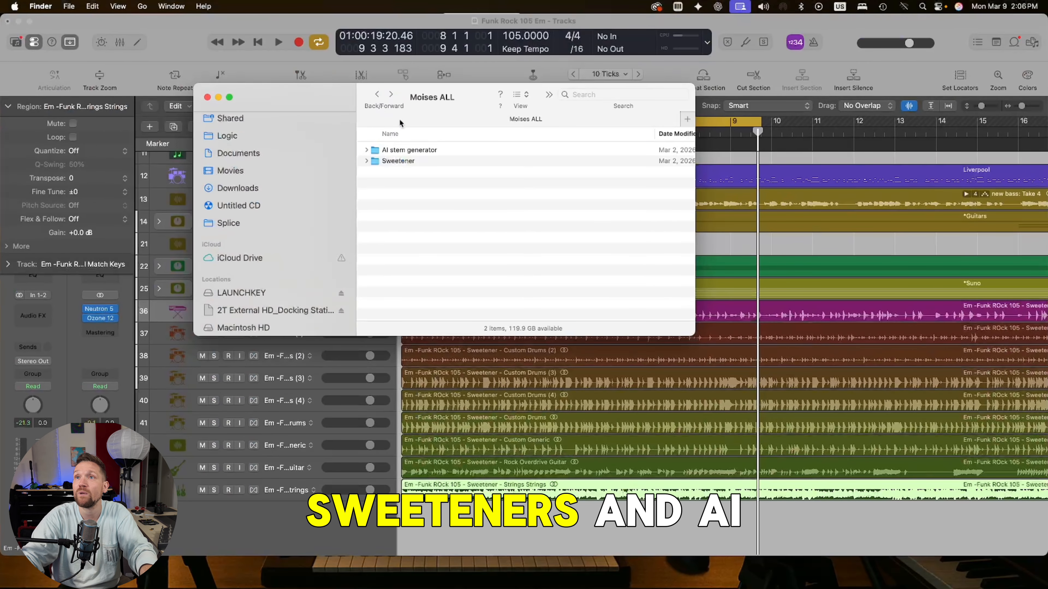
pyautogui.doubleClick(408, 149)
pyautogui.moveTo(417, 317); pyautogui.dragTo(407, 162)
pyautogui.moveTo(407, 161); pyautogui.dragTo(406, 143)
pyautogui.moveTo(406, 155); pyautogui.dragTo(413, 524)
# Step: Solo all 20 imported stem tracks and play them from the beginning with the cycle turned off
pyautogui.press('s')
pyautogui.press('space')
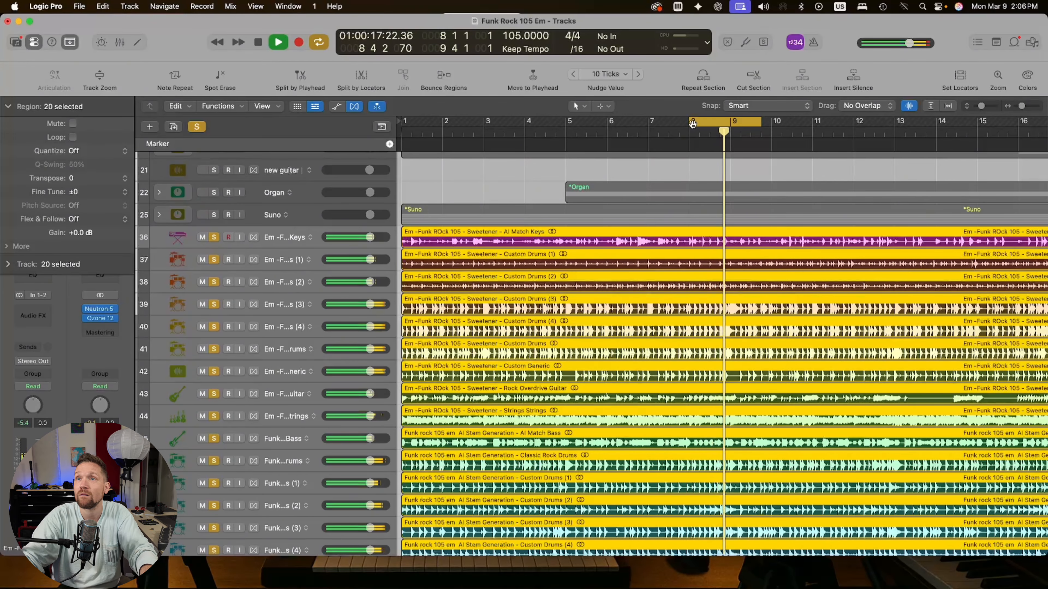
pyautogui.press('c')
pyautogui.press('space')
pyautogui.press('space')
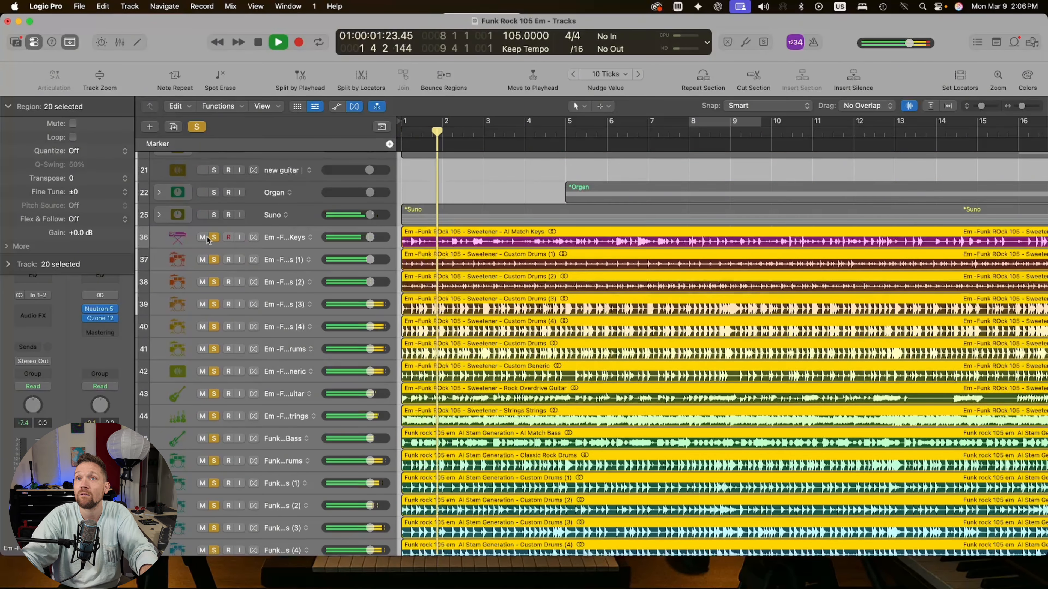
# Step: Limit the solo to the Sweetener AI Match Keys track and listen to it through bar 6
pyautogui.press('s')
pyautogui.click(226, 243)
pyautogui.press('s')
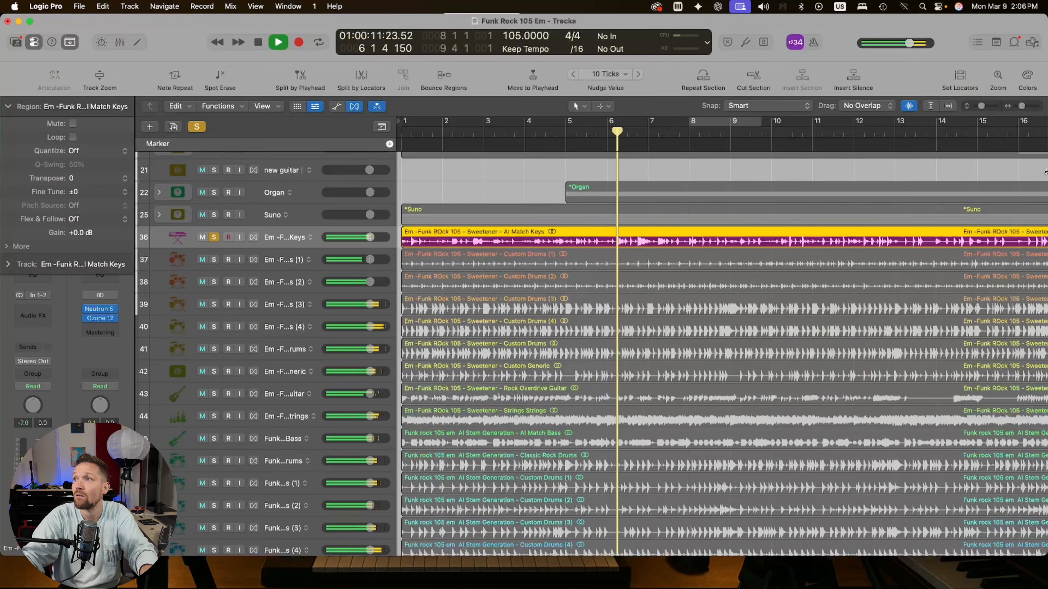
pyautogui.moveTo(1022, 106); pyautogui.dragTo(1018, 106)
pyautogui.press('space')
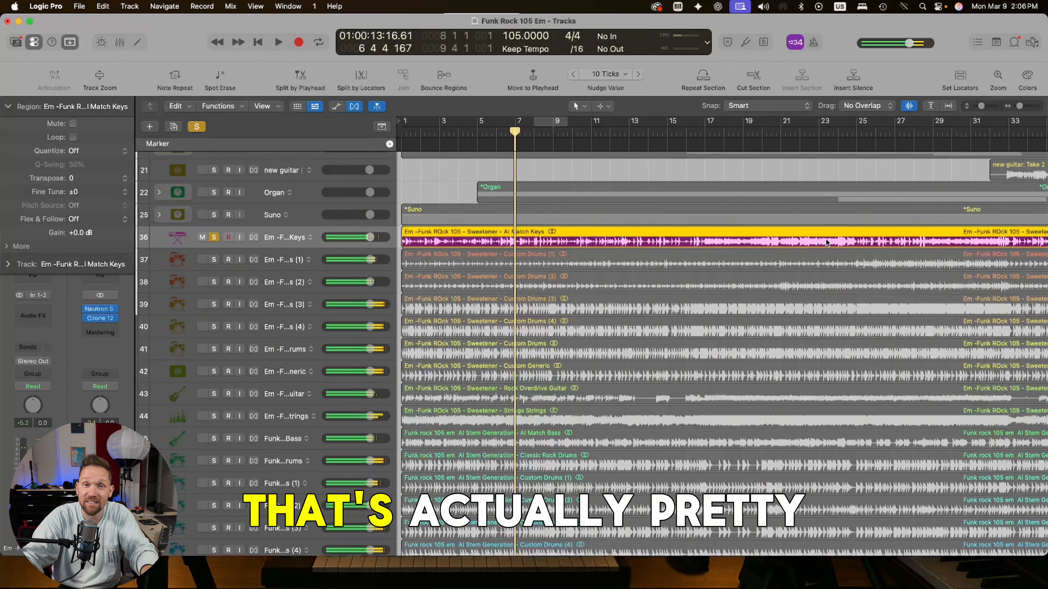
# Step: Audition the AI Match Keys stem at bars 8, 14 and 17, and set the cycle range from bar 17 to bar 25
pyautogui.click(557, 125)
pyautogui.scroll(8, 524, 198)
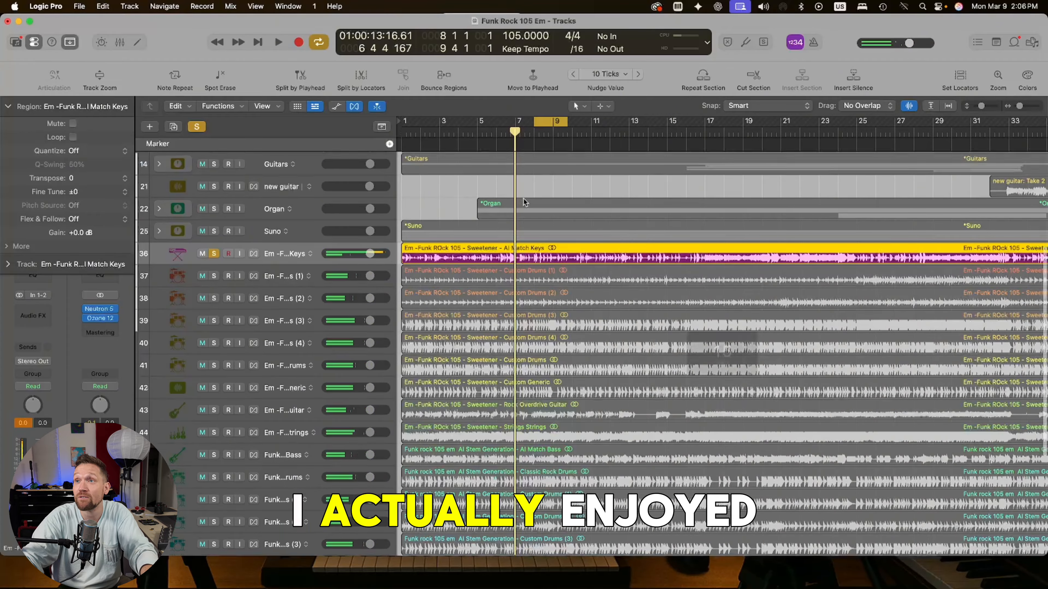
pyautogui.press('space')
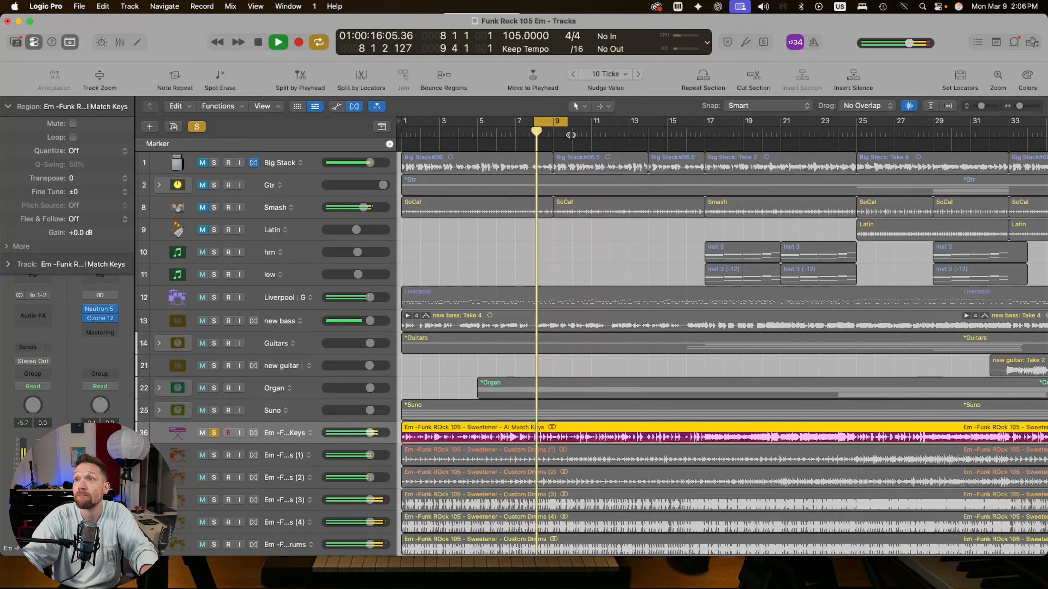
pyautogui.click(536, 124)
pyautogui.click(648, 132)
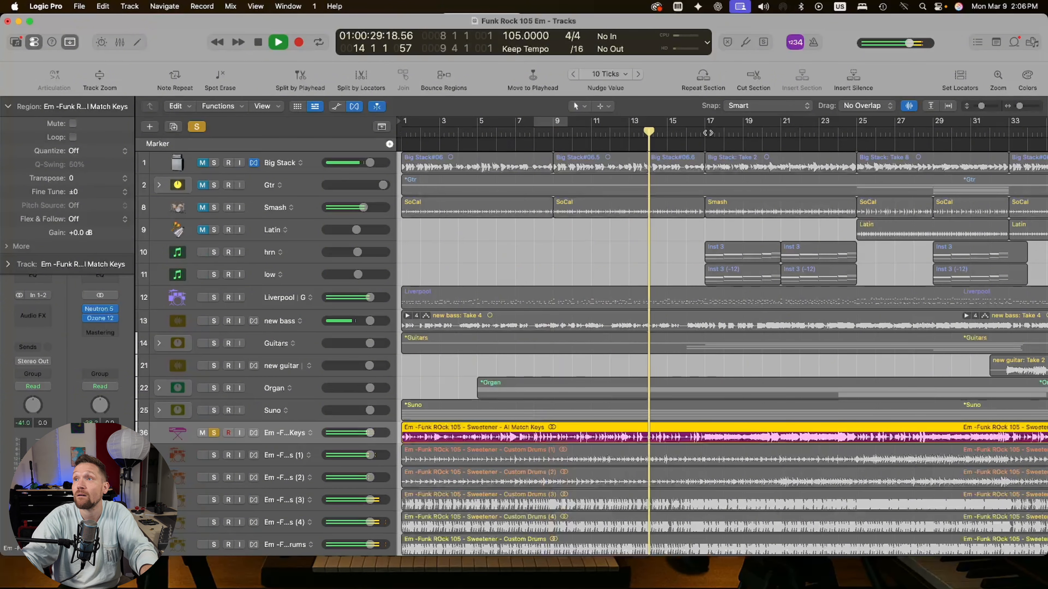
pyautogui.click(705, 133)
pyautogui.moveTo(710, 124); pyautogui.dragTo(857, 125)
# Step: Group the 20 imported stem tracks into a summing stack, name it Moises and stop playback
pyautogui.scroll(-10, 269, 435)
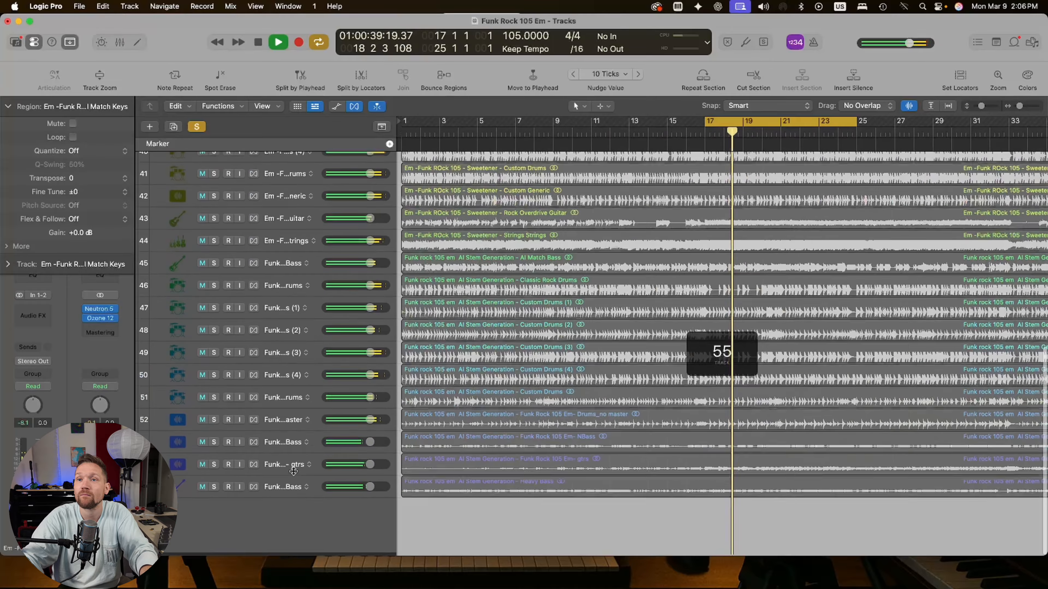
pyautogui.keyDown('shift'); pyautogui.click(276, 489); pyautogui.keyUp('shift')
pyautogui.press('super+shift+g')
pyautogui.scroll(5, 277, 206)
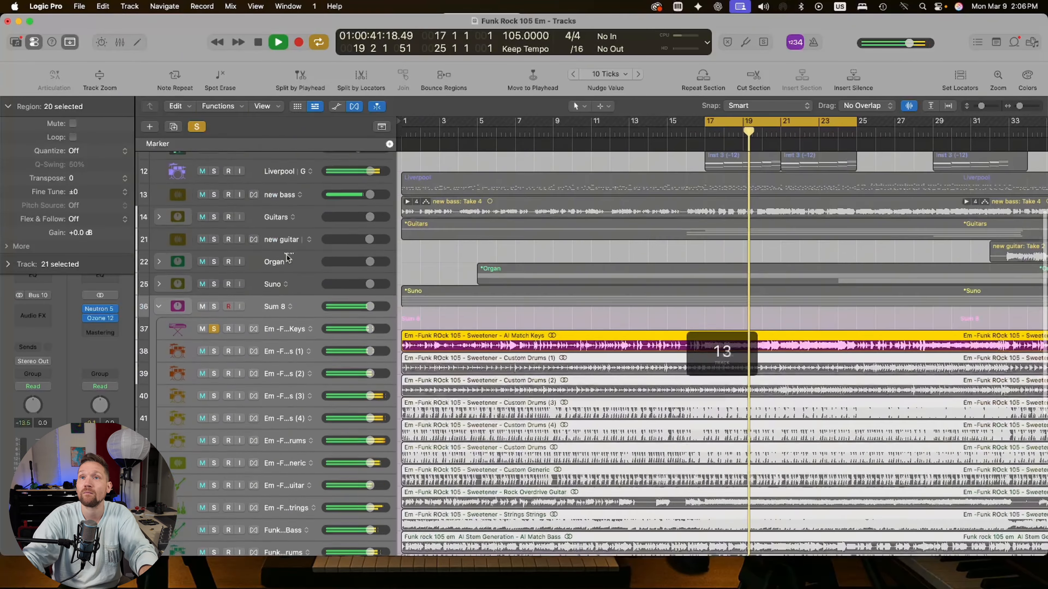
pyautogui.doubleClick(278, 319)
pyautogui.write('Moises')
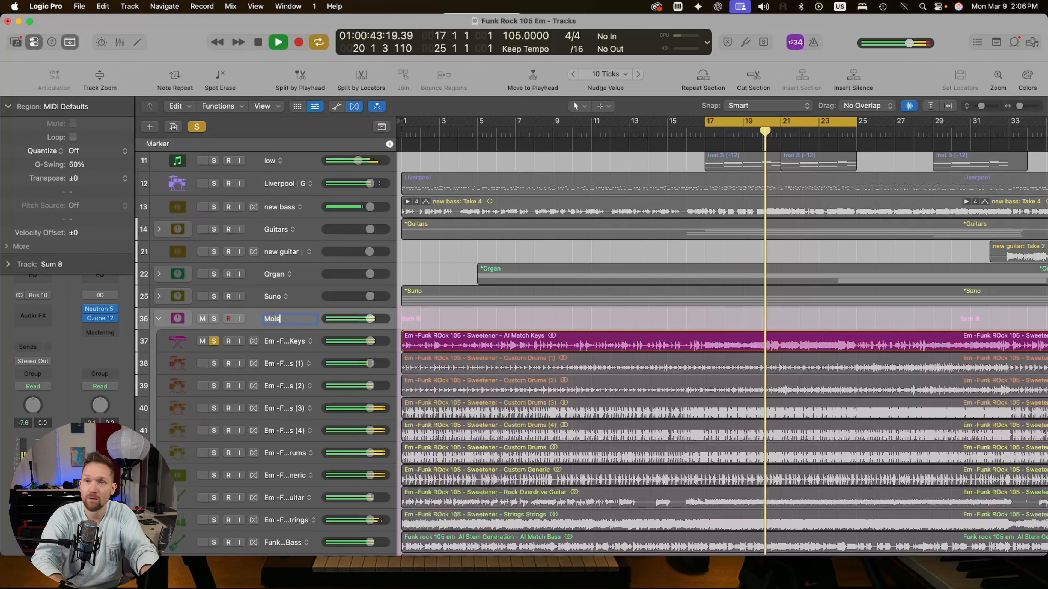
pyautogui.press('Return')
pyautogui.press('space')
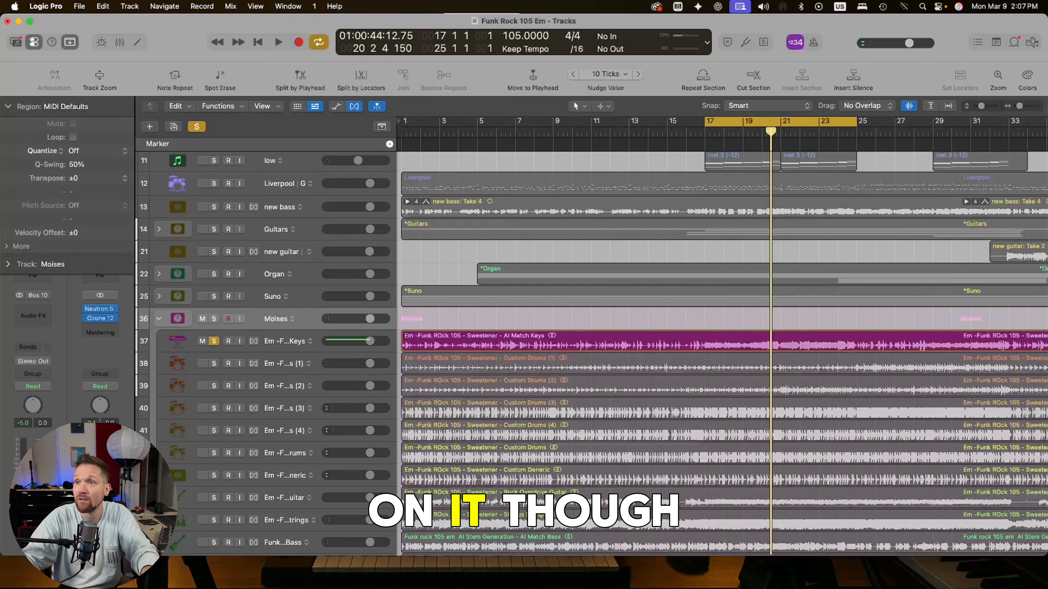
# Step: Add a stereo Rotor Cabinet modulation effect to the AI Match Keys track and play the cycled section with it
pyautogui.click(280, 345)
pyautogui.click(33, 349)
pyautogui.moveTo(47, 339)
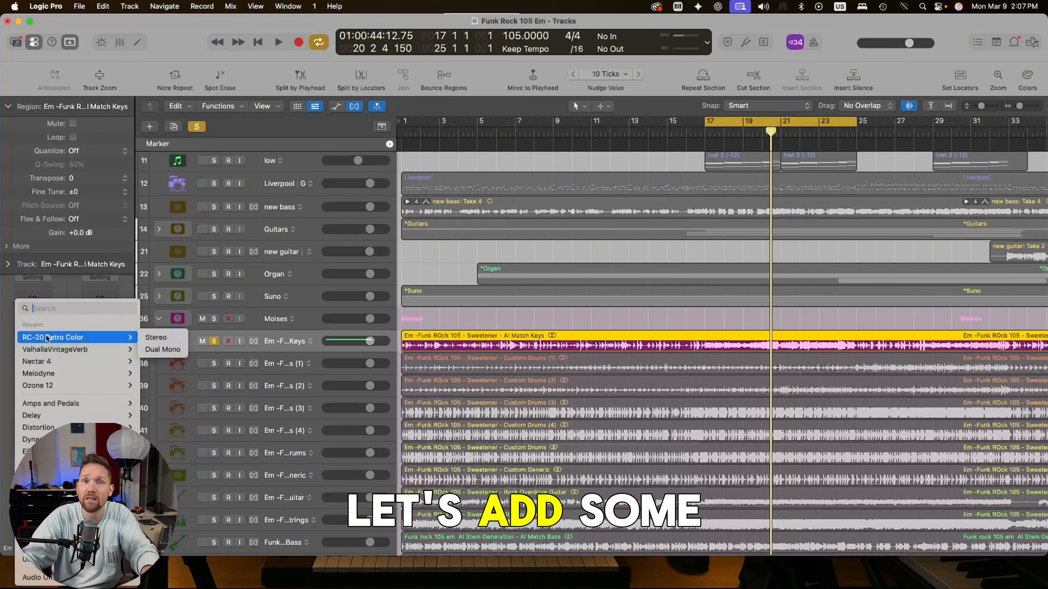
pyautogui.moveTo(28, 559)
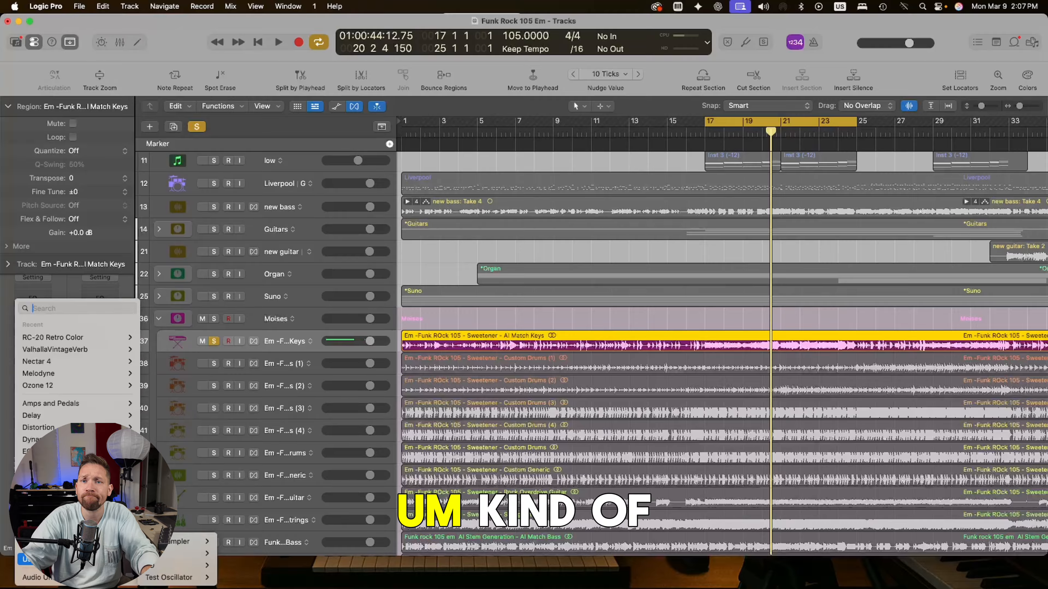
pyautogui.moveTo(36, 487)
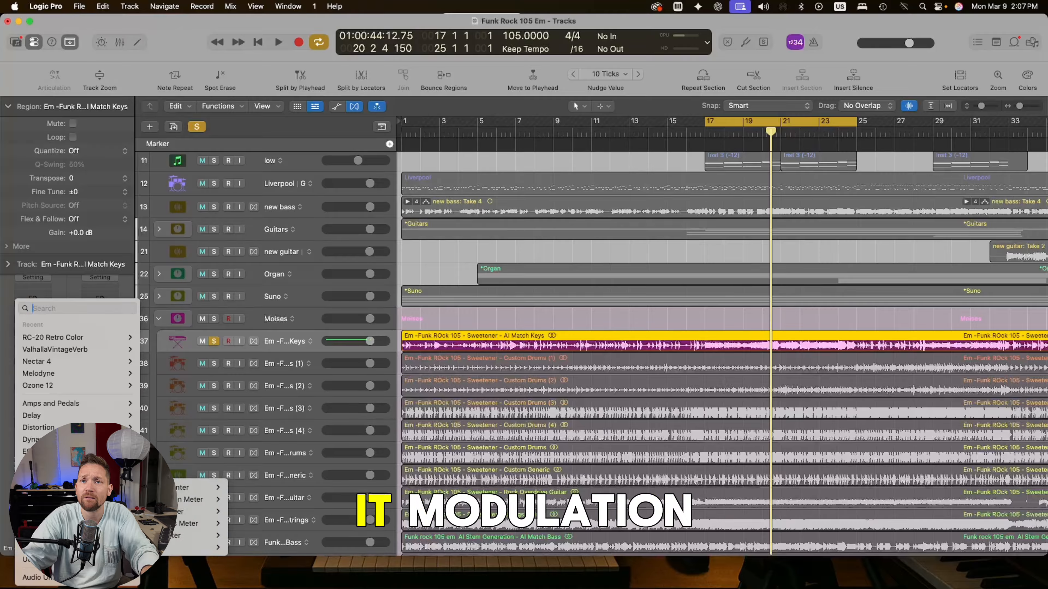
pyautogui.moveTo(200, 544)
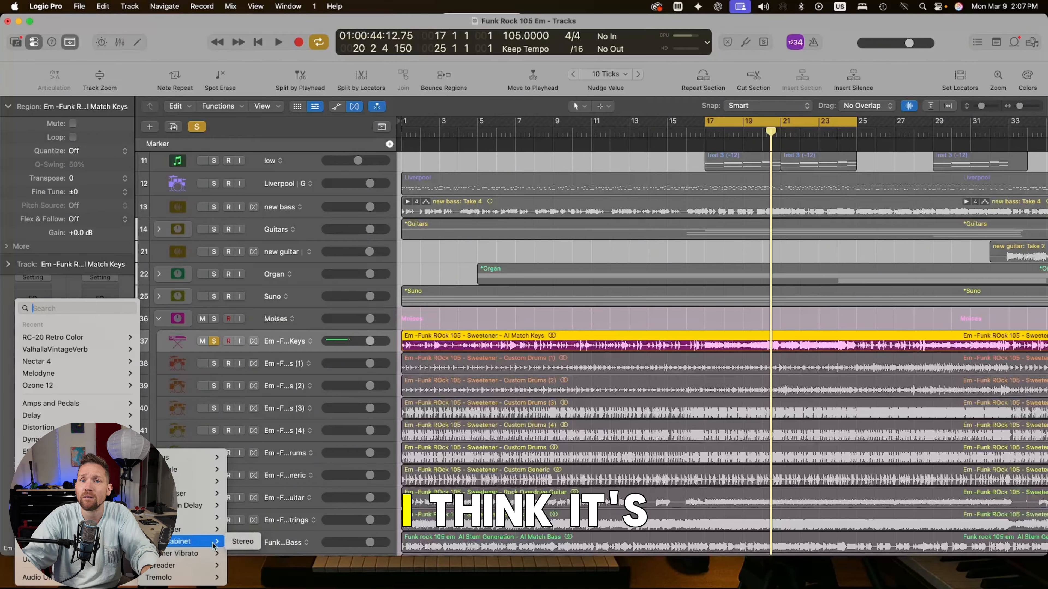
pyautogui.click(245, 542)
pyautogui.press('space')
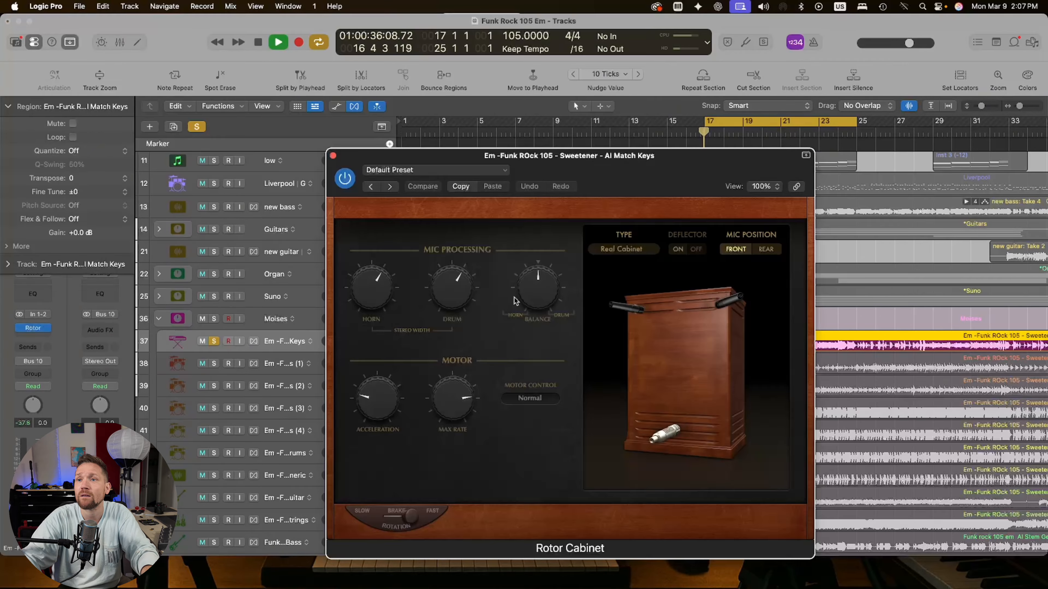
pyautogui.click(333, 156)
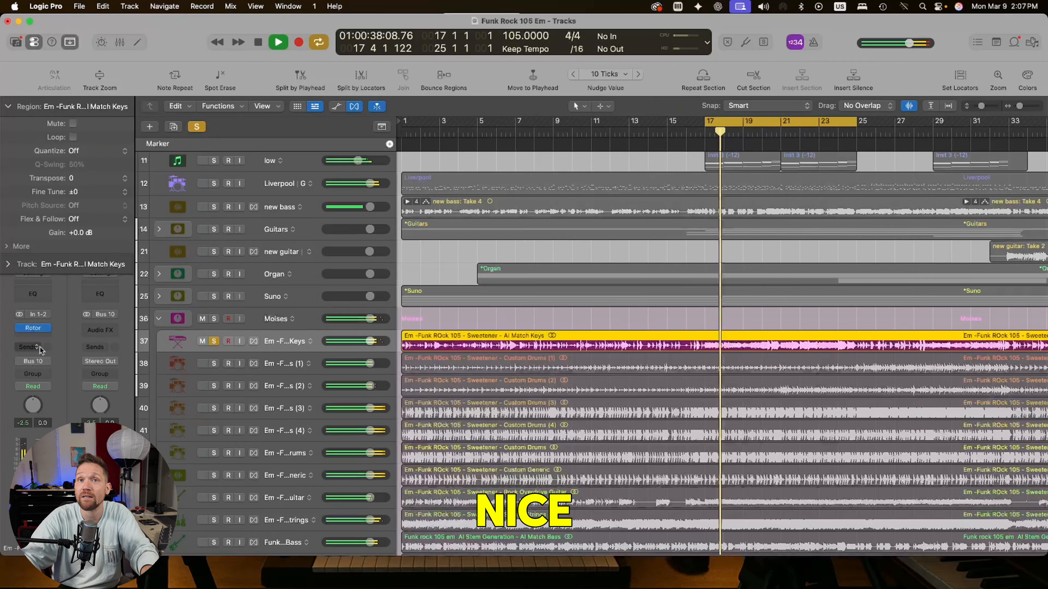
# Step: Add RC-20 Retro Color after the Rotor Cabinet on AI Match Keys and raise Distort to about 39%
pyautogui.click(31, 339)
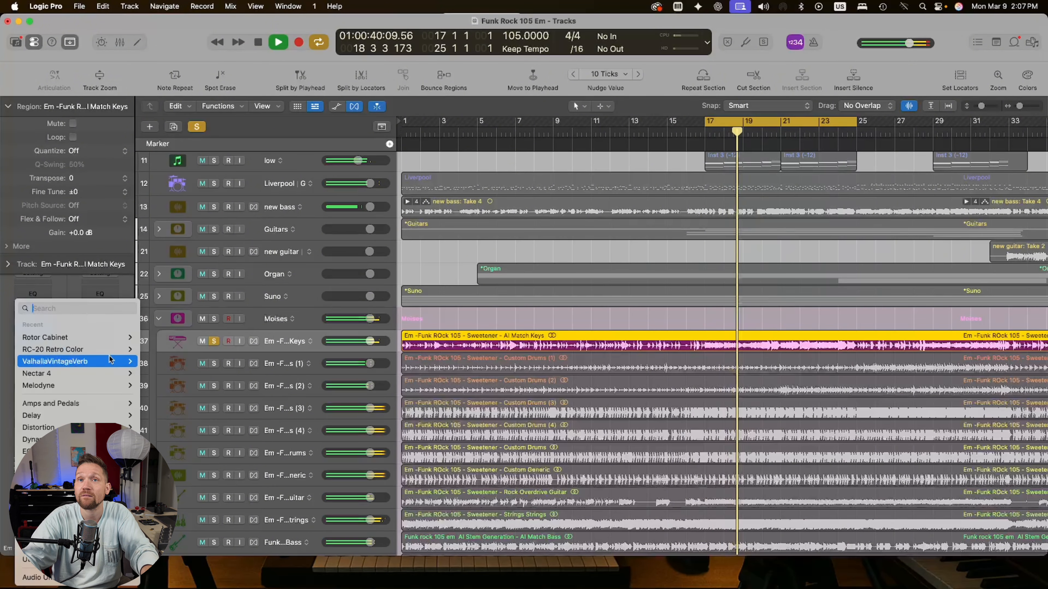
pyautogui.click(149, 350)
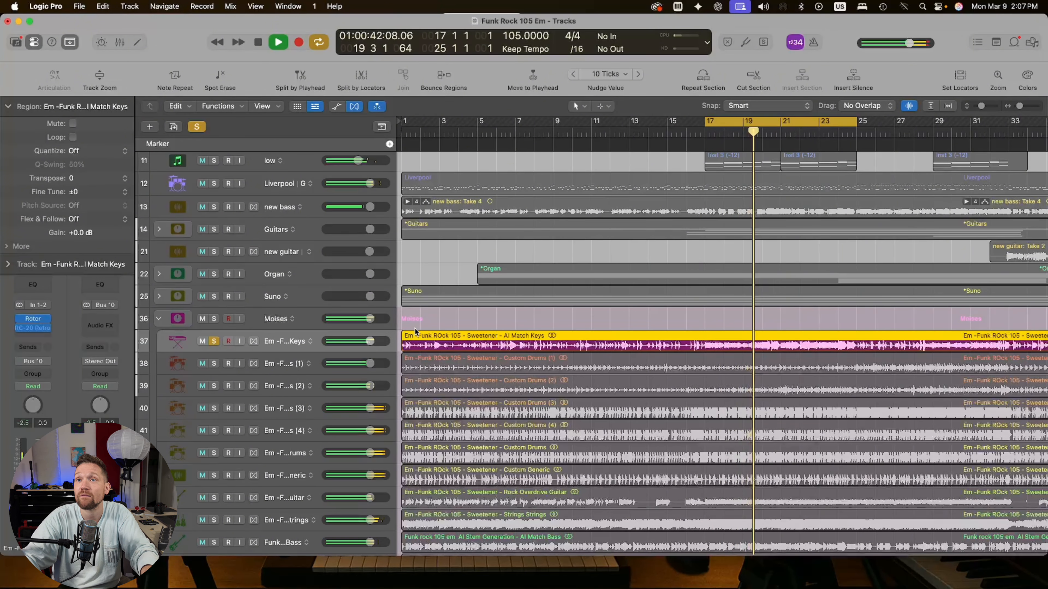
pyautogui.moveTo(514, 441); pyautogui.dragTo(512, 418)
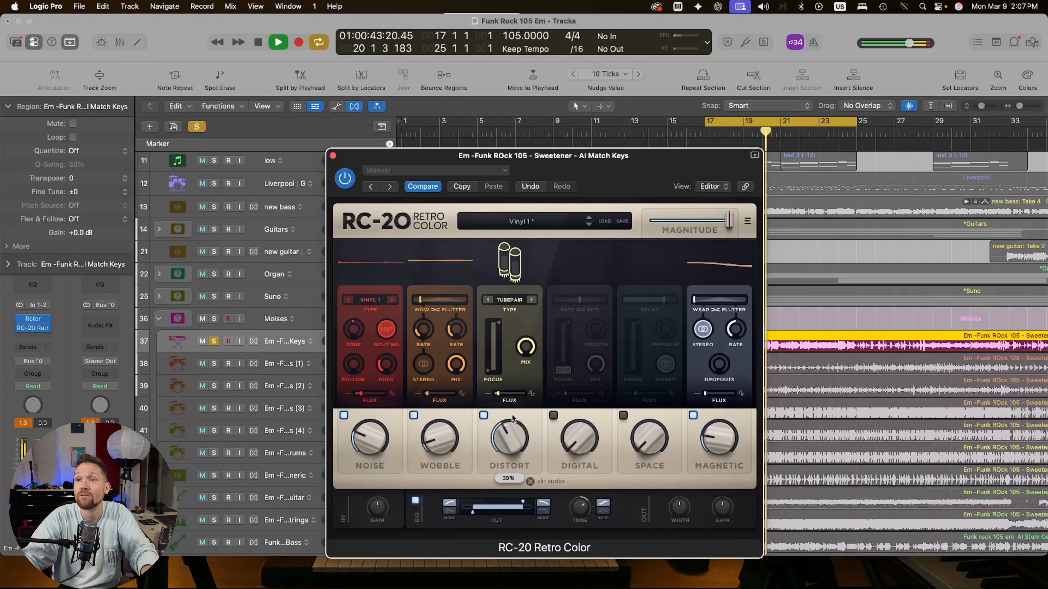
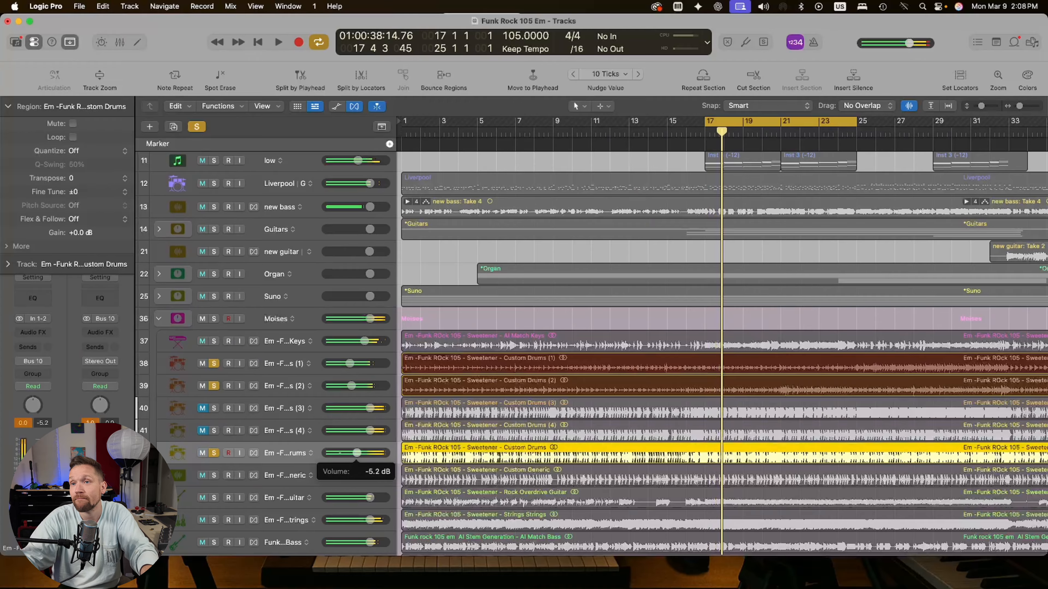
# Step: Switch the solo from Custom Drums to Custom Generic, keeping Custom Drums (1) and (2) soloed, and play from bar 17
pyautogui.click(284, 473)
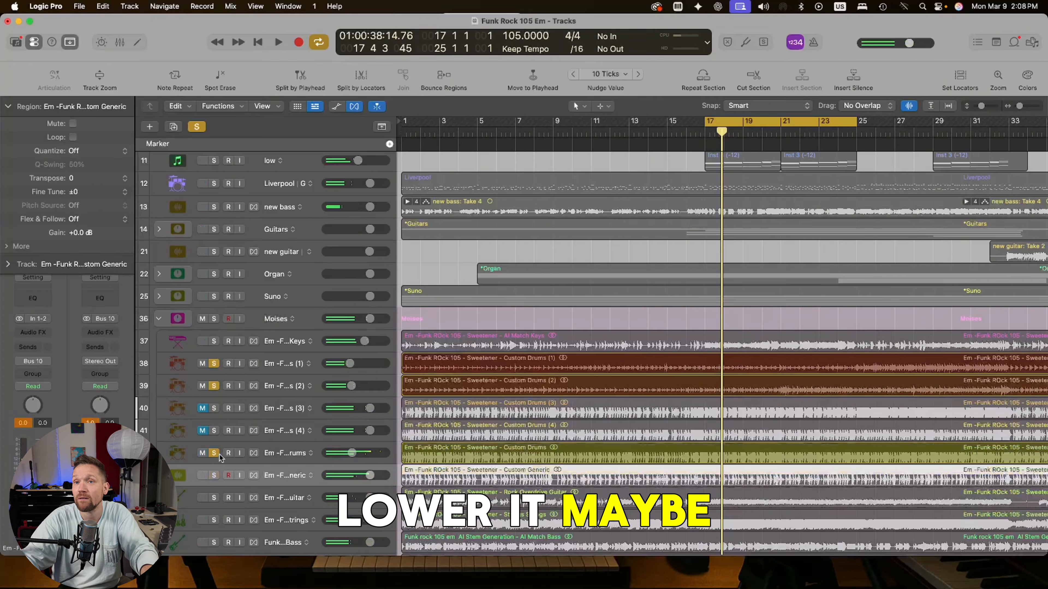
pyautogui.click(214, 453)
pyautogui.click(214, 475)
pyautogui.press('space')
pyautogui.scroll(-3, 288, 454)
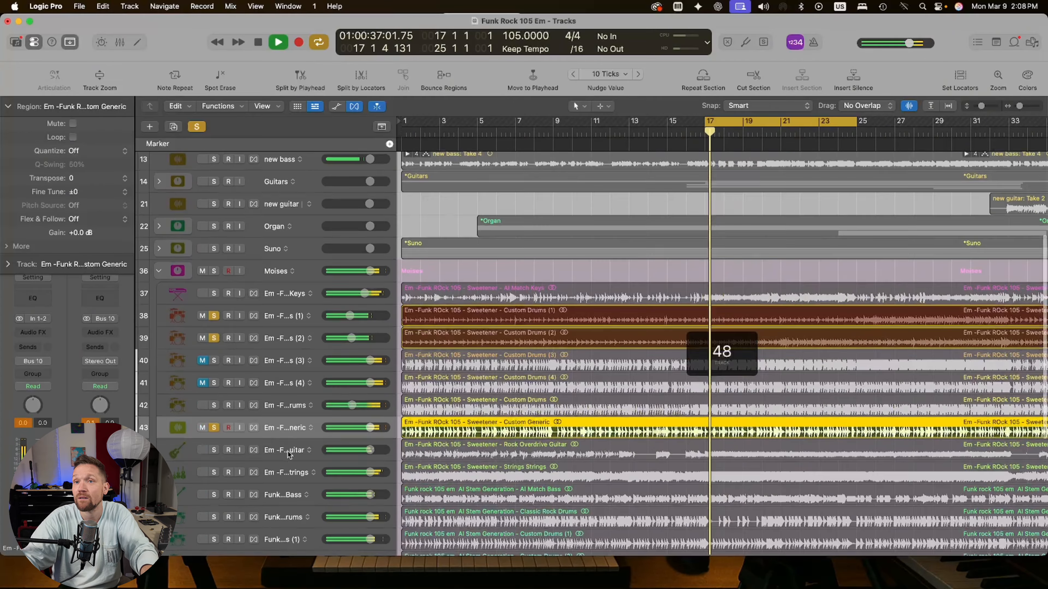
pyautogui.press('space')
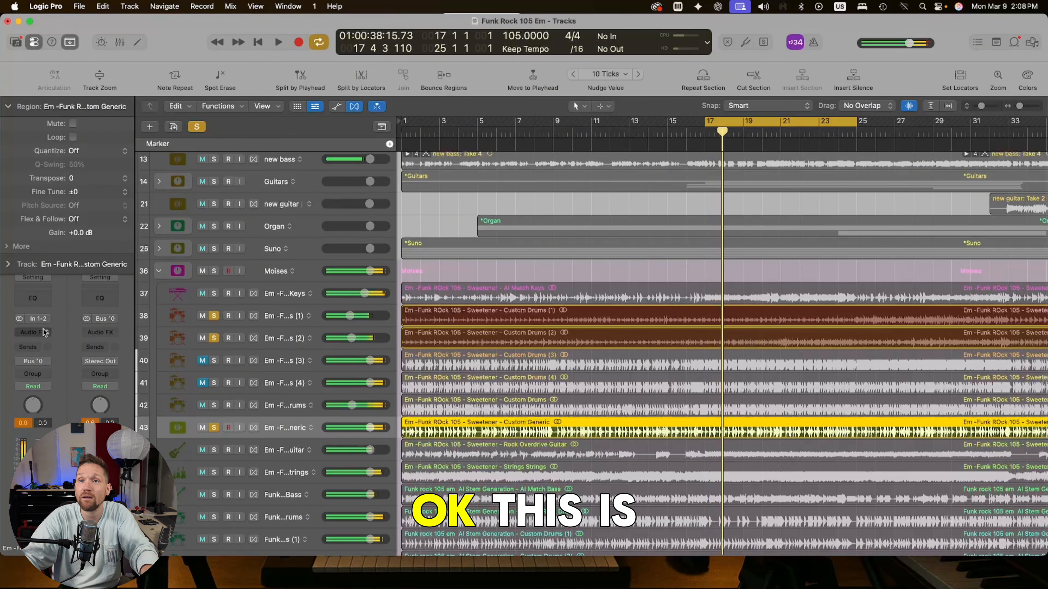
# Step: Add a stereo RC-20 Retro Color to Custom Generic, raise Space to about 7% during playback and close the plug-in
pyautogui.click(44, 333)
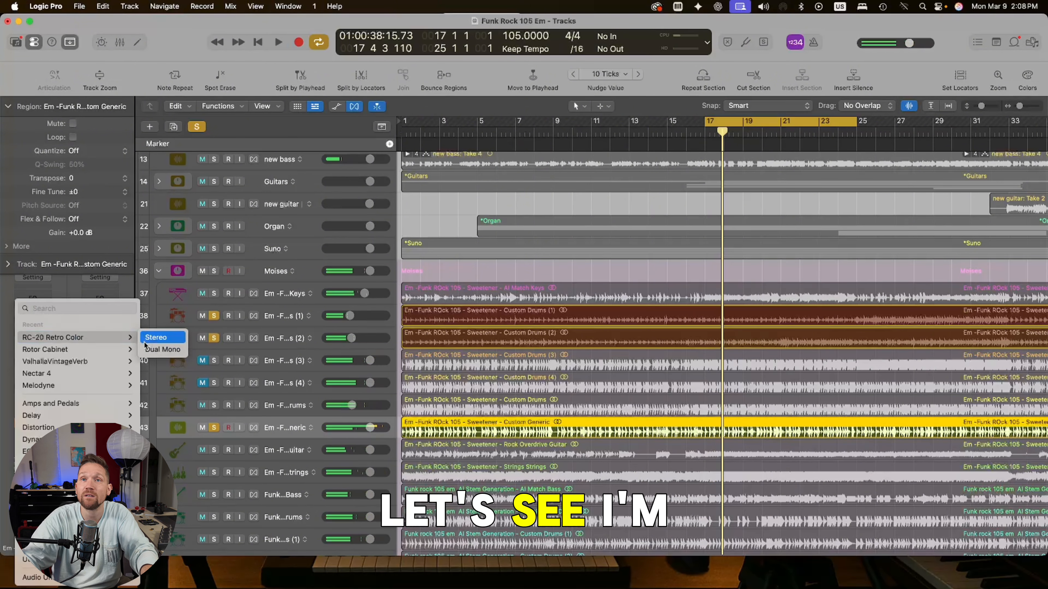
pyautogui.click(145, 341)
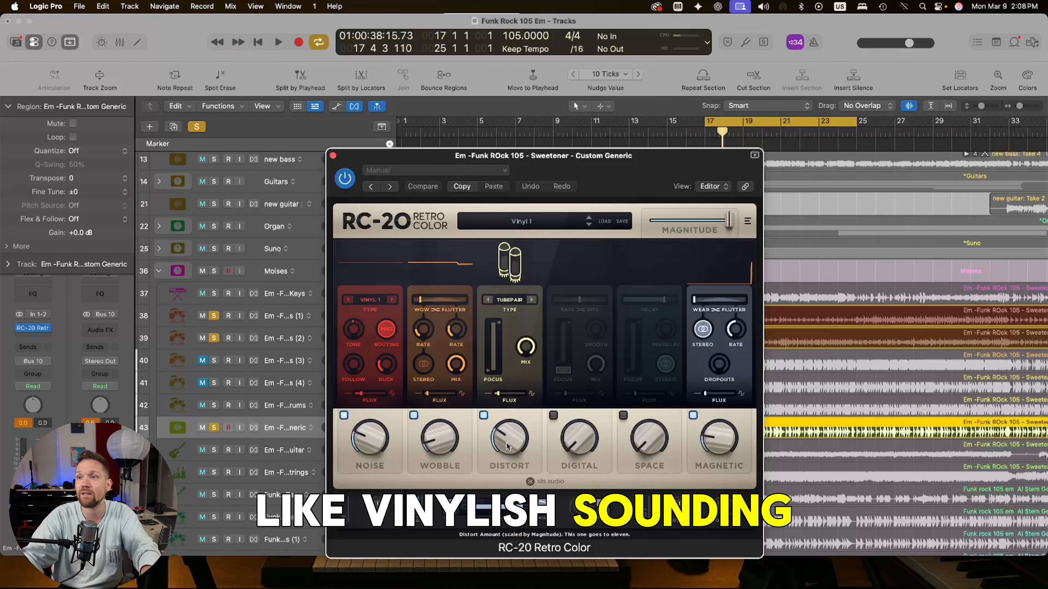
pyautogui.press('space')
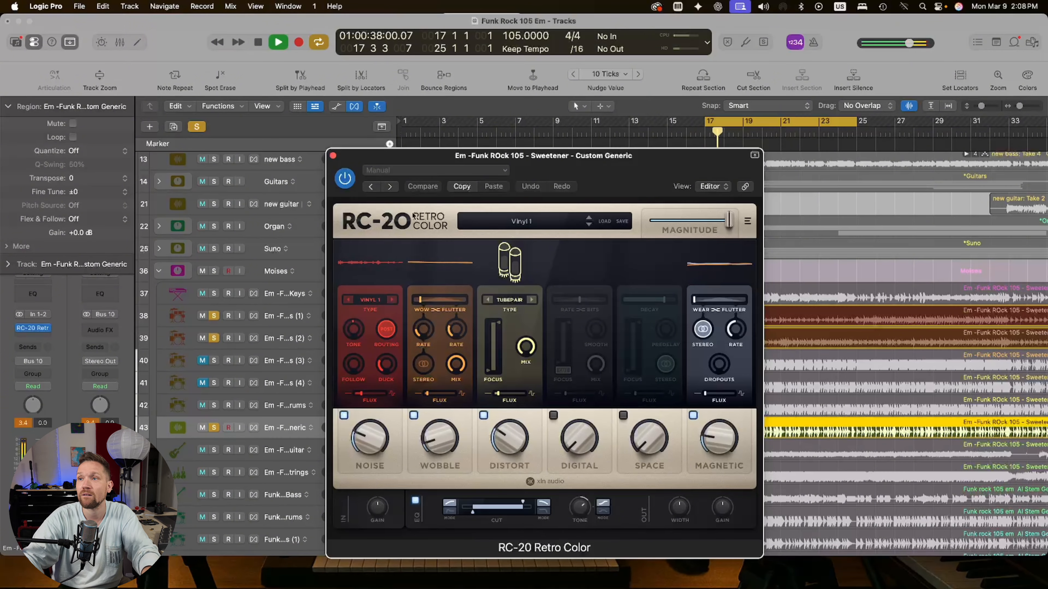
pyautogui.click(647, 457)
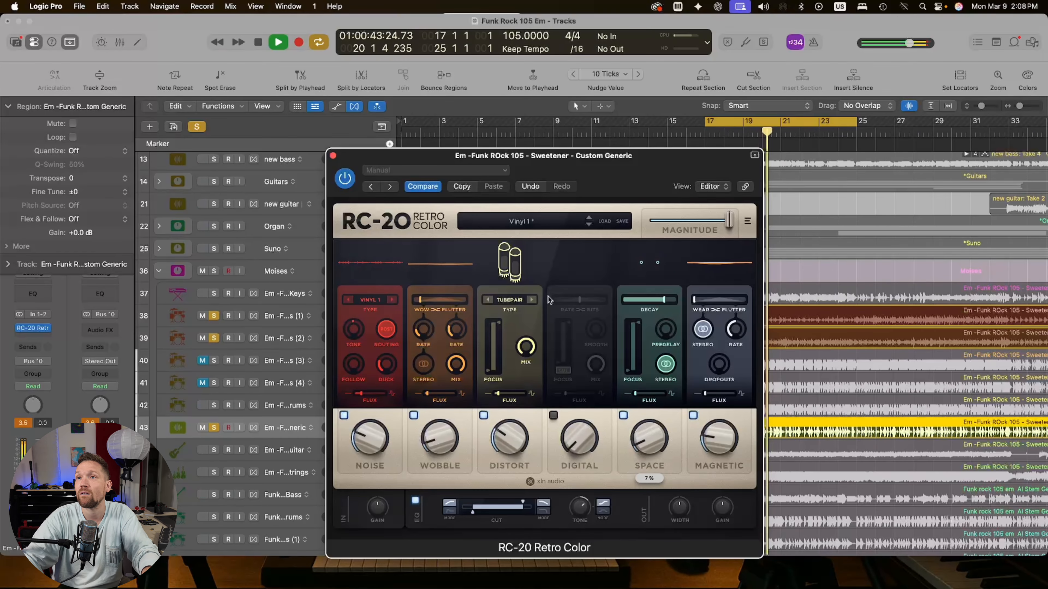
pyautogui.click(333, 156)
# Step: Solo Rock Overdrive Guitar, add RC-20 Retro Color to it with Space at about 2% during playback, and close the plug-in
pyautogui.click(213, 451)
pyautogui.click(285, 450)
pyautogui.press('space')
pyautogui.click(33, 329)
pyautogui.click(360, 374)
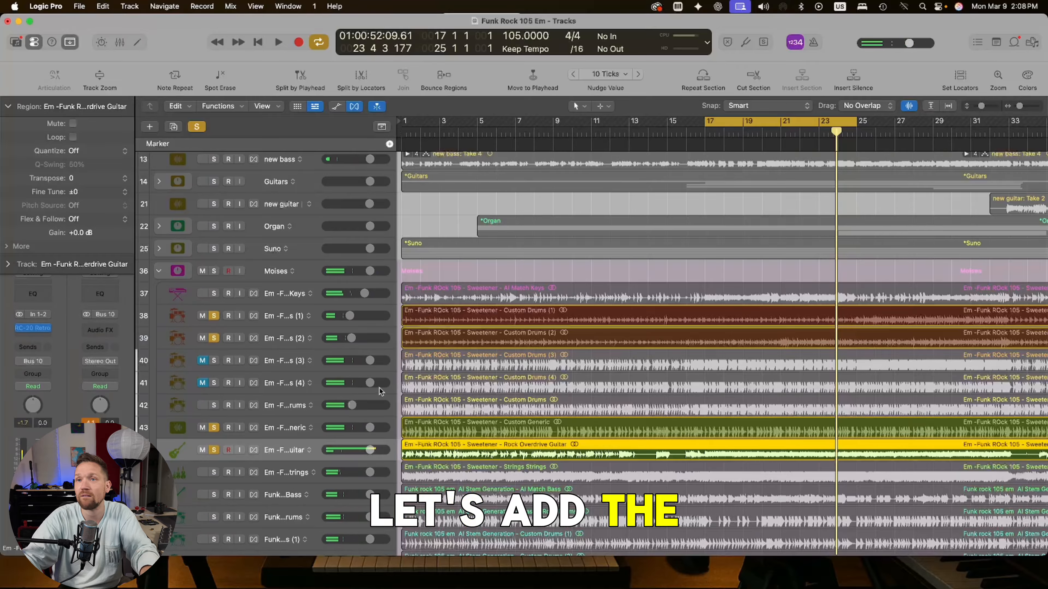
pyautogui.press('space')
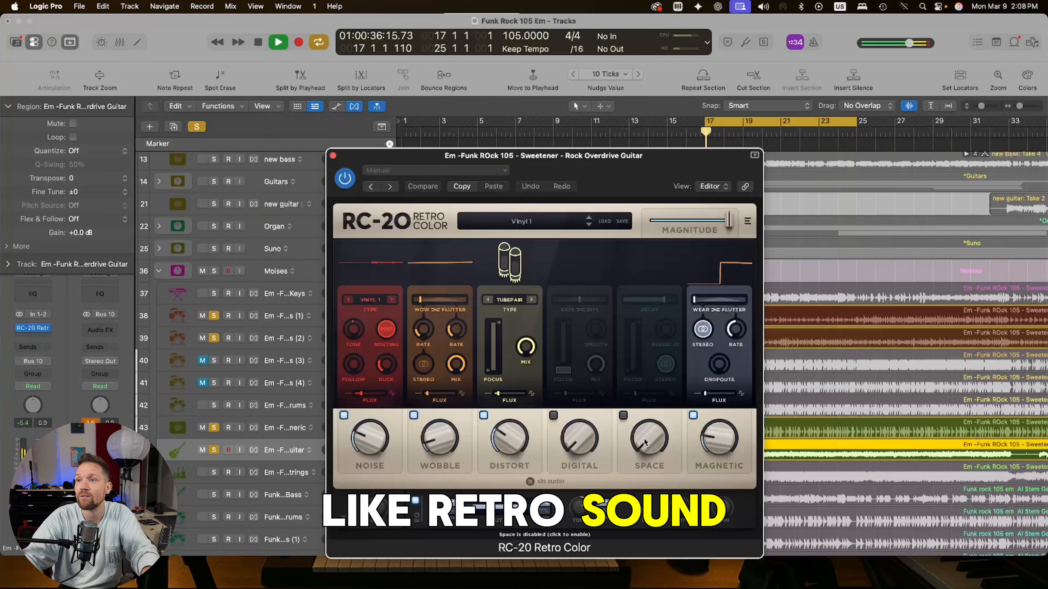
pyautogui.click(646, 437)
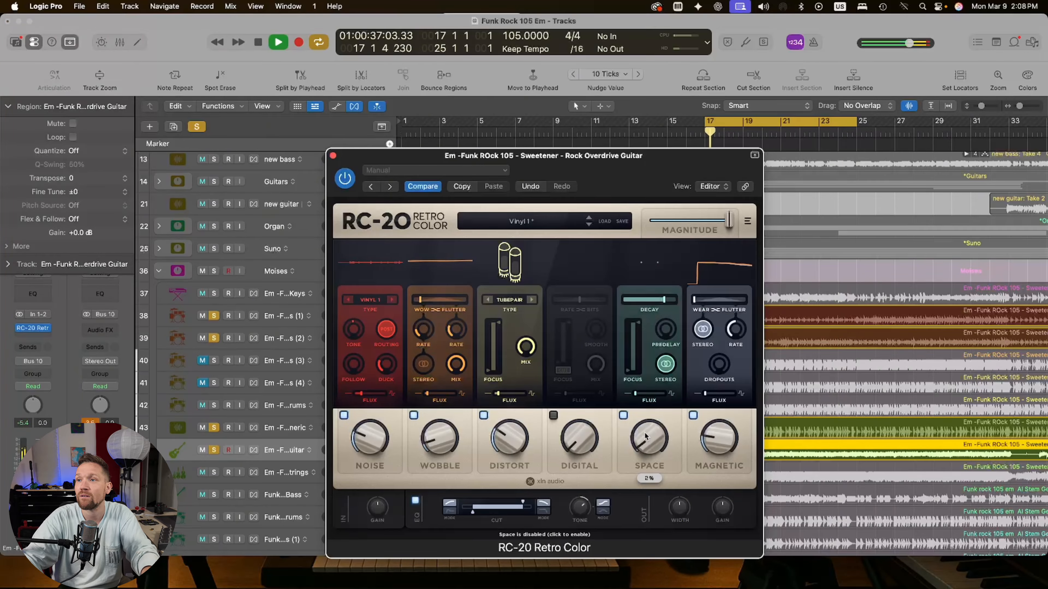
pyautogui.click(333, 157)
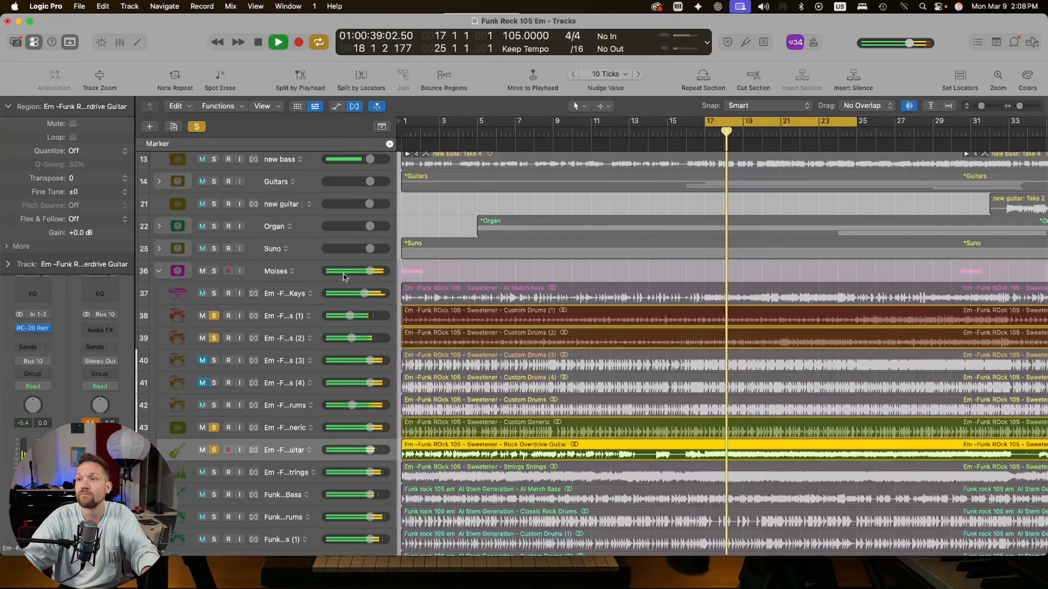
# Step: Play the soloed tracks from bar 1, solo the Strings track and trim the start of its region to bar 17
pyautogui.click(406, 128)
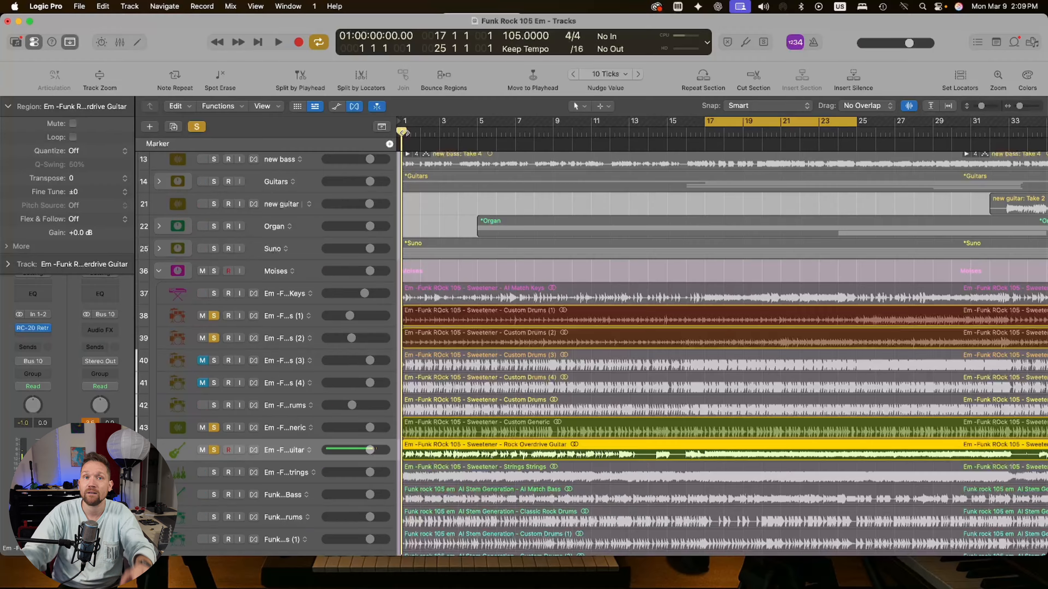
pyautogui.press('space')
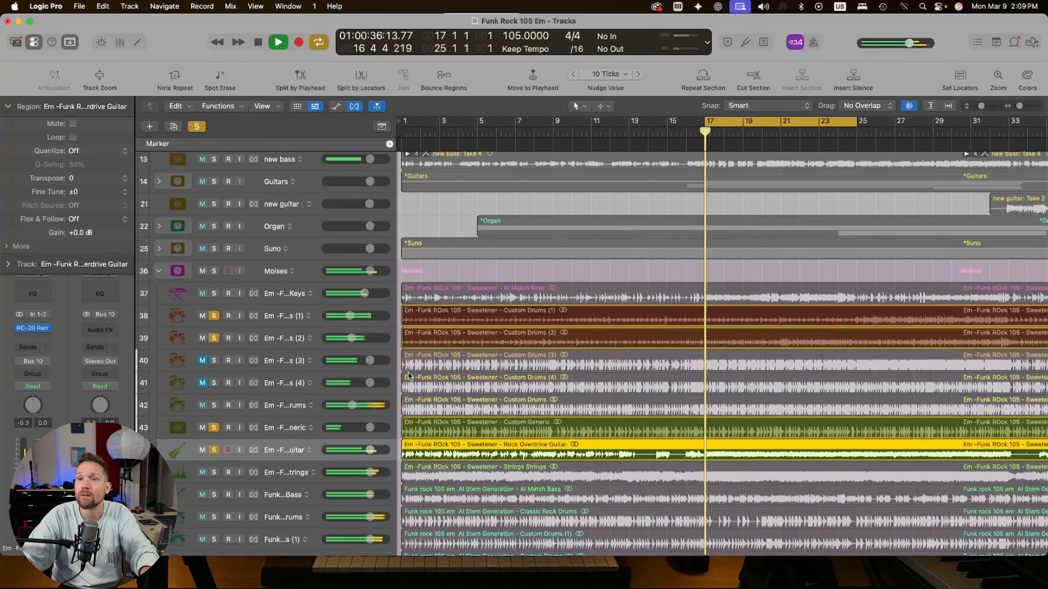
pyautogui.click(214, 472)
pyautogui.scroll(-3, 301, 449)
pyautogui.press('Return')
pyautogui.moveTo(370, 416); pyautogui.dragTo(704, 406)
pyautogui.press('space')
pyautogui.press('space')
pyautogui.hscroll(3, 704, 406)
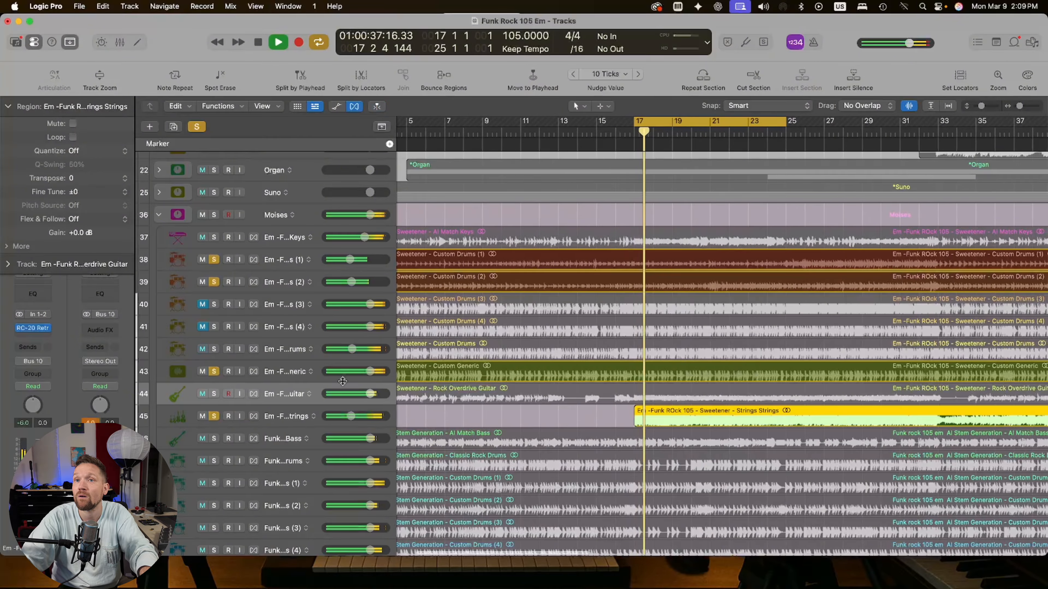
# Step: Solo Rock Overdrive Guitar again and play from about bar 30 with cycling turned off
pyautogui.click(214, 393)
pyautogui.hscroll(5, 720, 359)
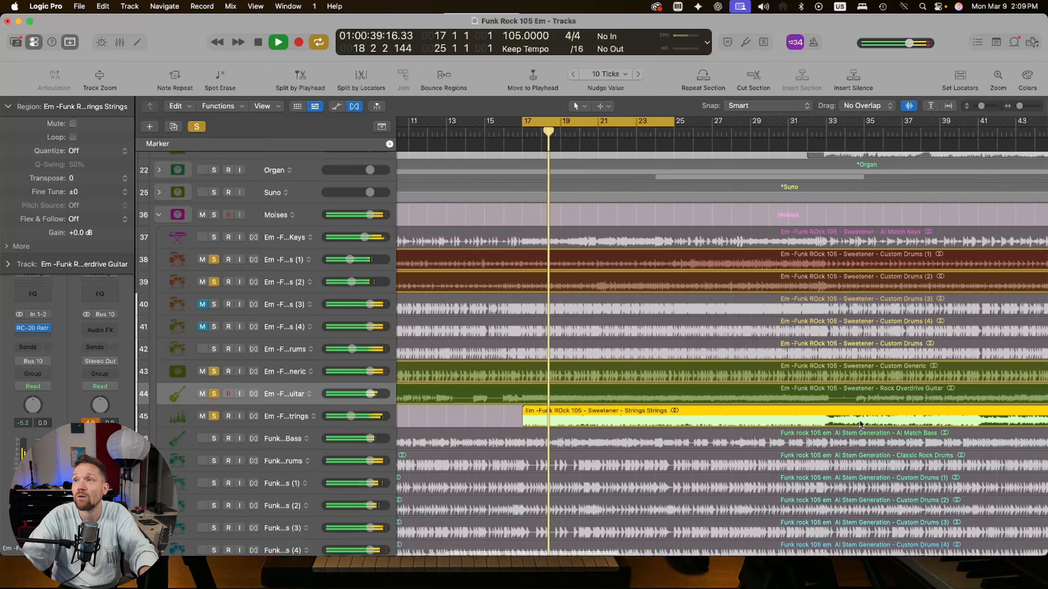
pyautogui.click(773, 134)
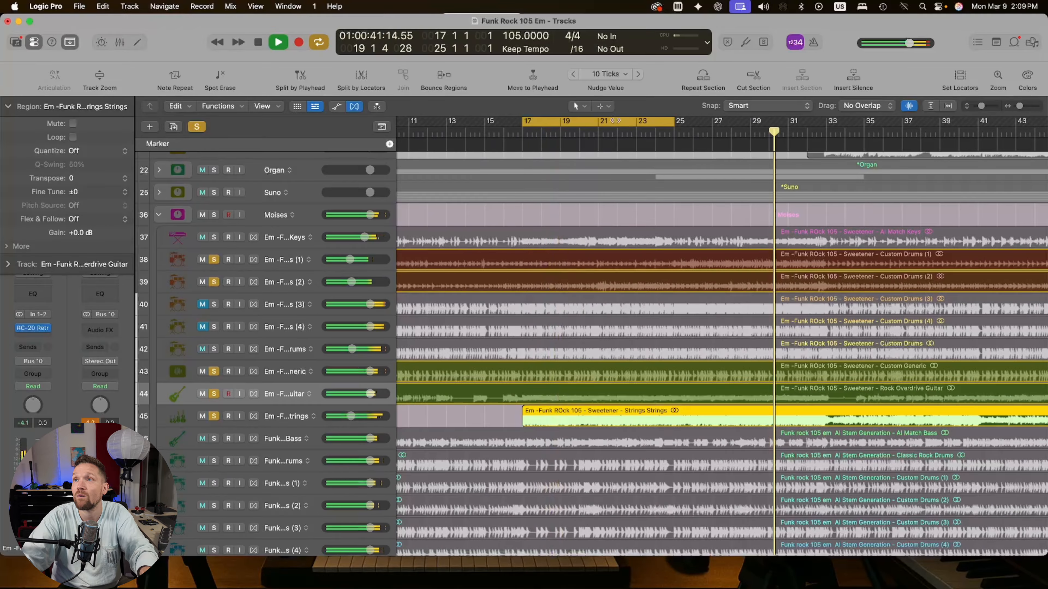
pyautogui.click(615, 120)
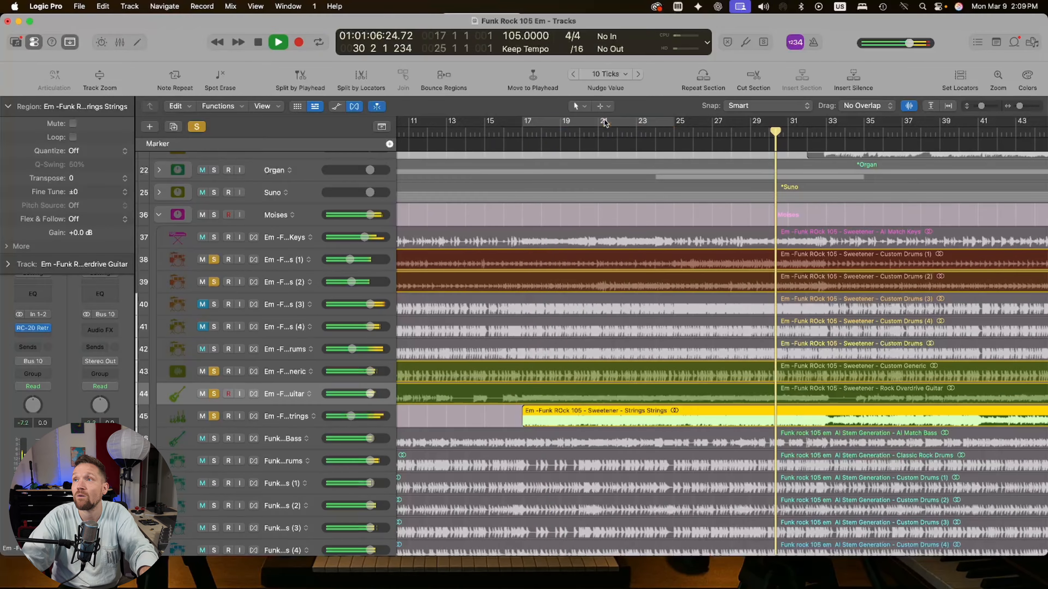
# Step: Split the Strings region at bar 33 and trim the second part to start at bar 49, playing from there
pyautogui.click(832, 420)
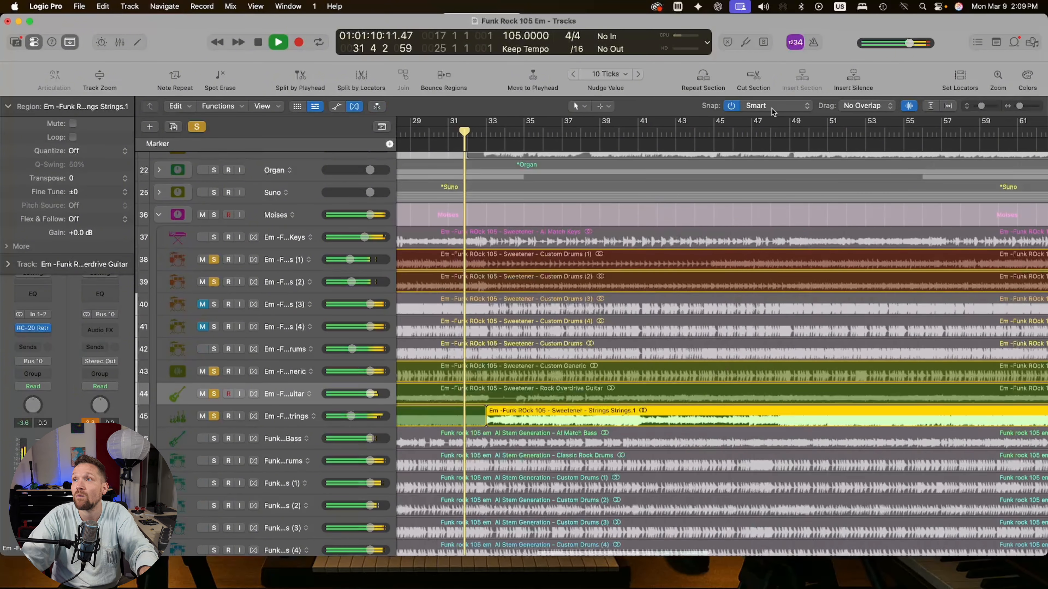
pyautogui.press('space')
pyautogui.click(784, 137)
pyautogui.press('space')
pyautogui.click(512, 424)
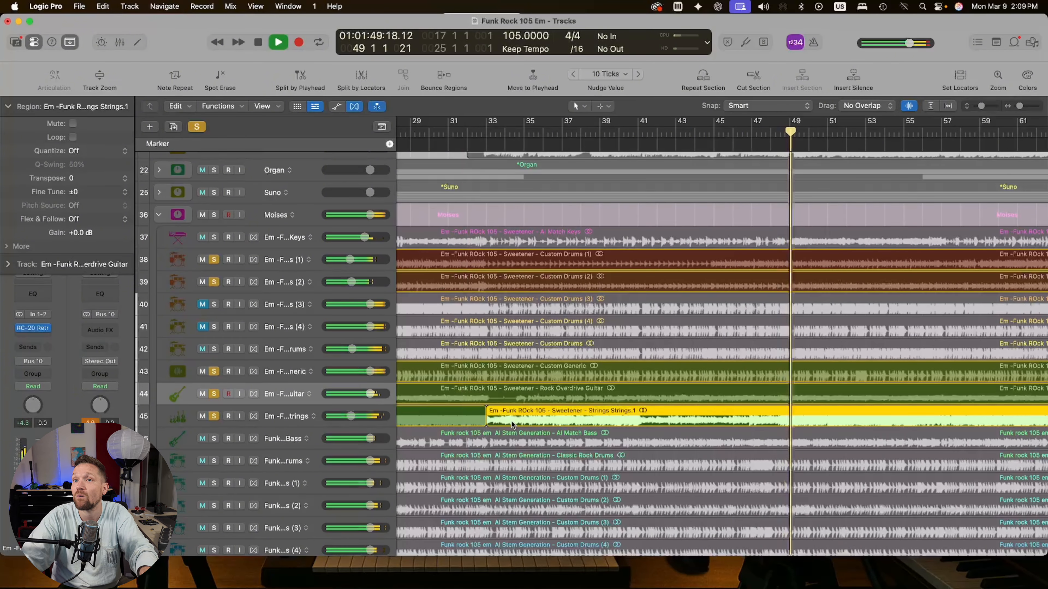
pyautogui.hscroll(2, 466, 429)
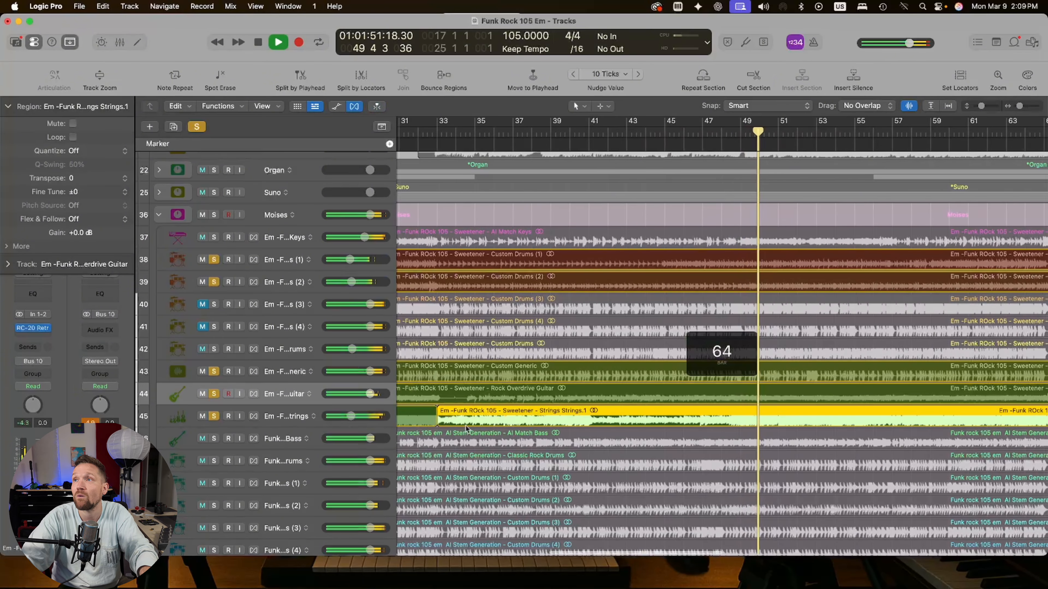
# Step: Play the soloed Moises mix from the song's start with AI Match Bass included, and stop playback
pyautogui.press('Return')
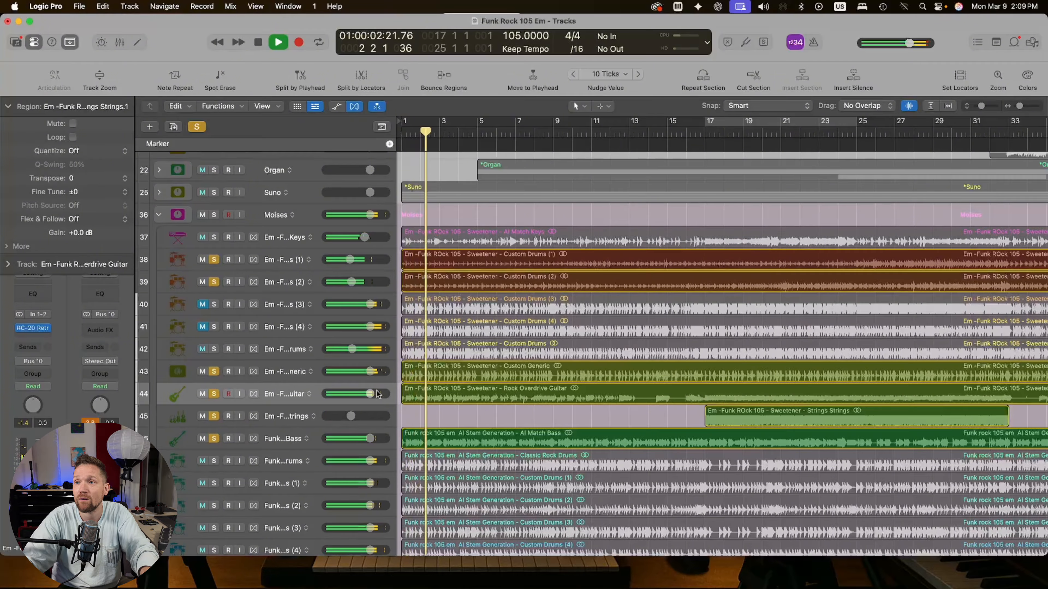
pyautogui.scroll(-3, 445, 392)
pyautogui.press('space')
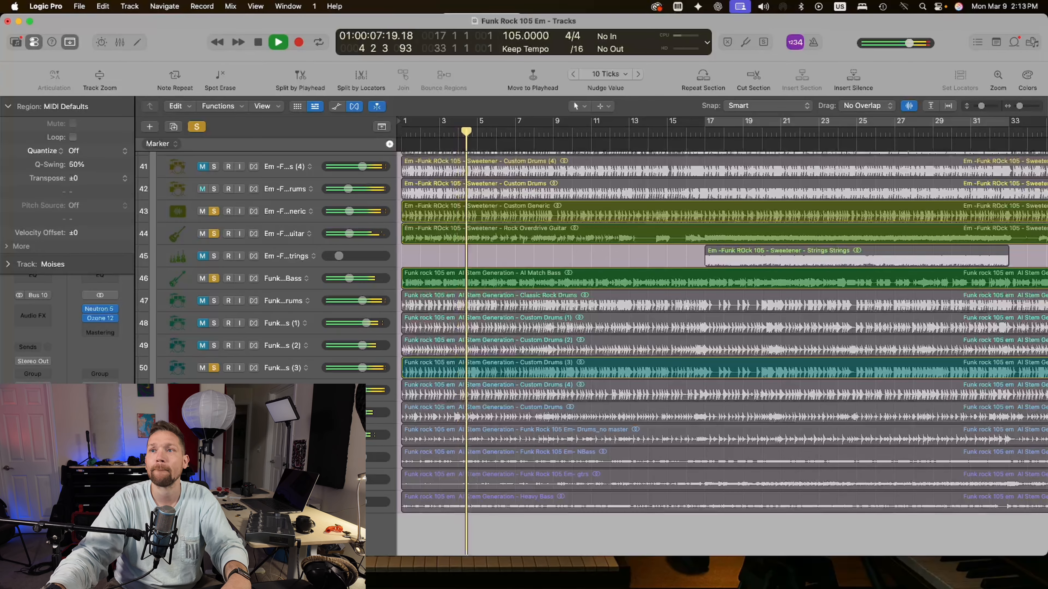
pyautogui.press('space')
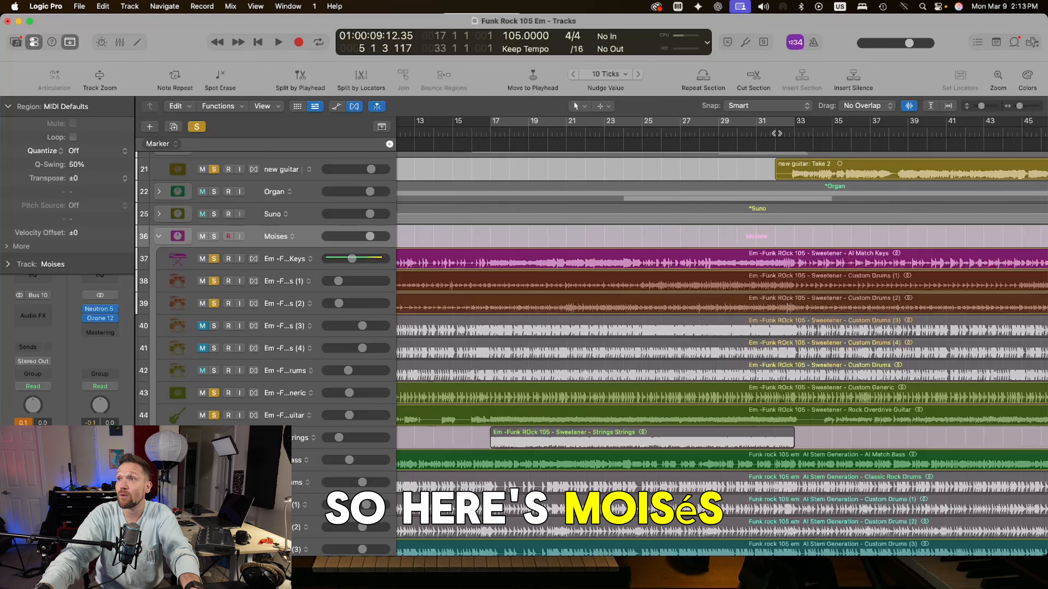
# Step: Place the playhead at bar 32, where the new guitar take starts, and look over the soloed guitar and Moises tracks
pyautogui.click(776, 132)
pyautogui.click(284, 170)
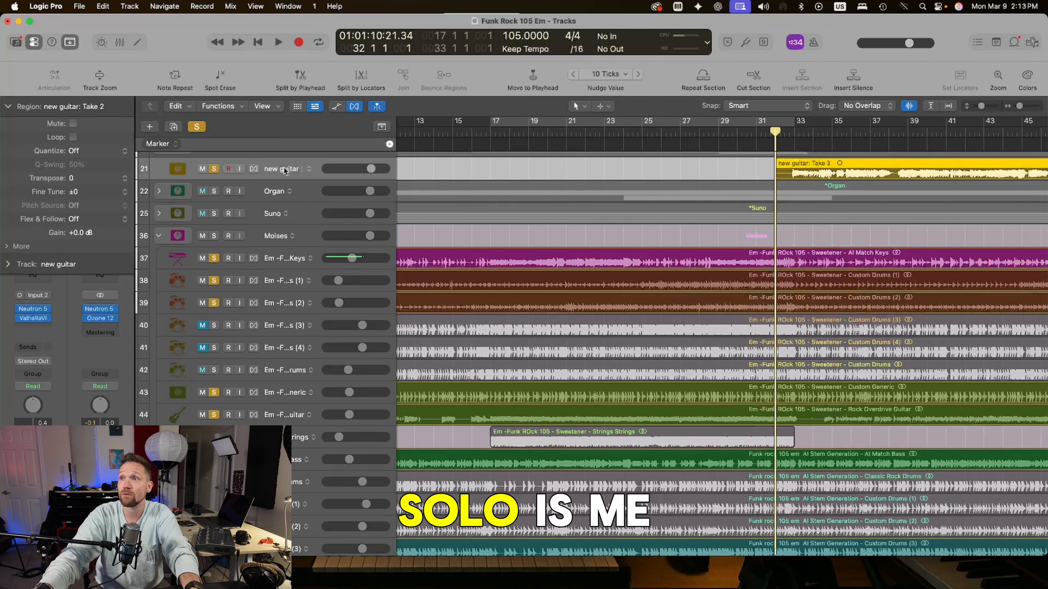
pyautogui.click(283, 258)
pyautogui.scroll(-5, 298, 328)
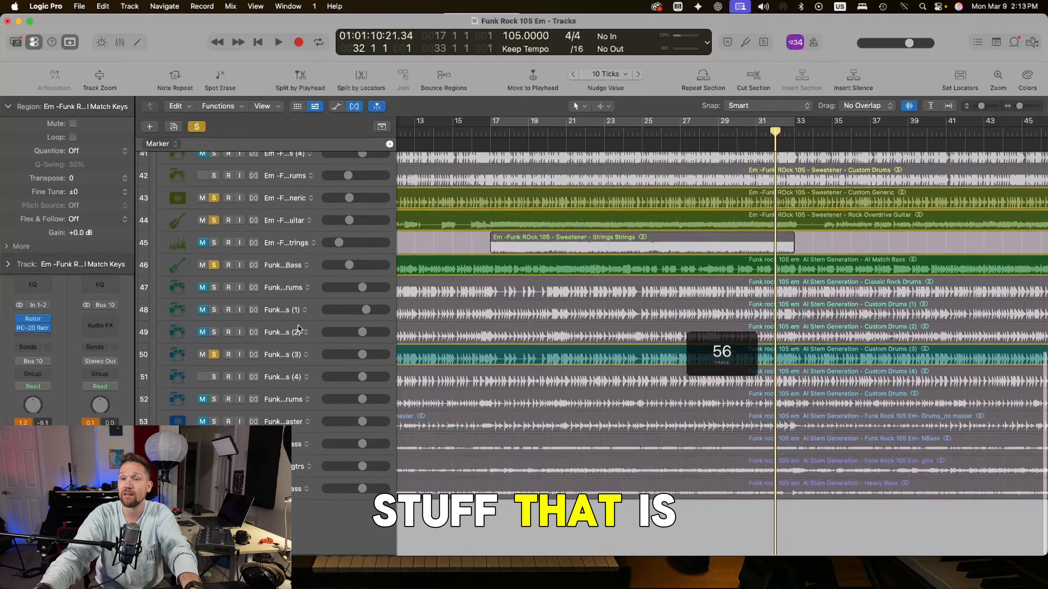
pyautogui.scroll(5, 284, 382)
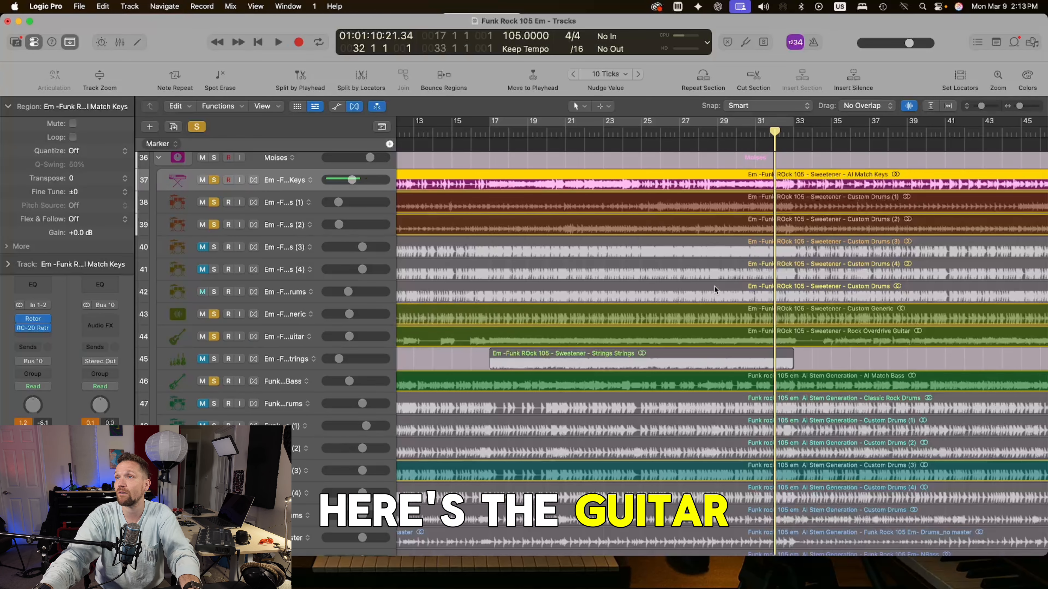
pyautogui.scroll(3, 733, 290)
# Step: Play from bar 32 to hear the new guitar solo over the Moises stems, following the arrangement to its end
pyautogui.press('space')
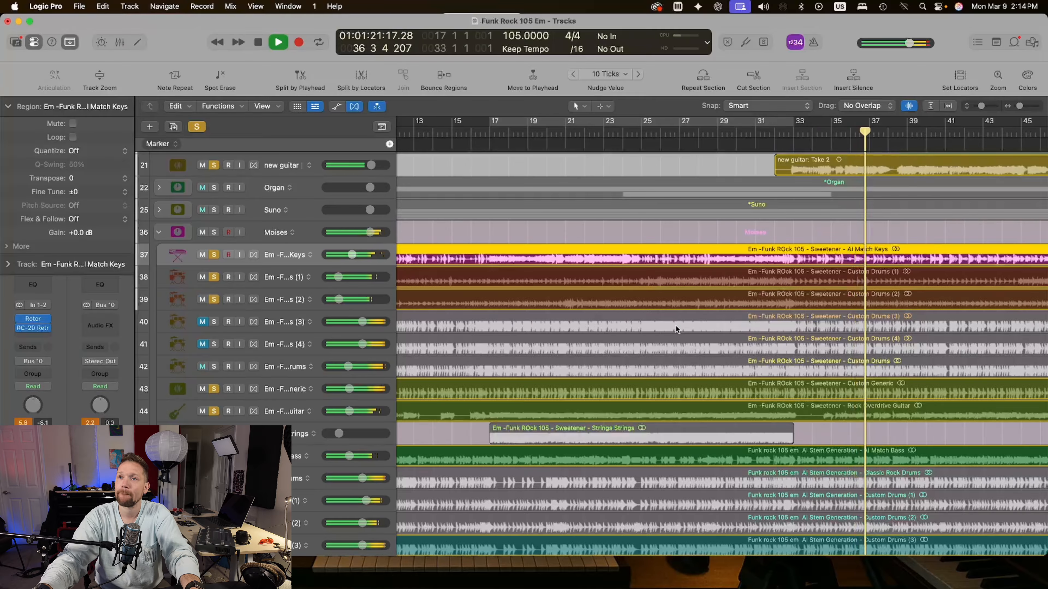
pyautogui.hscroll(1, 604, 334)
pyautogui.hscroll(3, 604, 332)
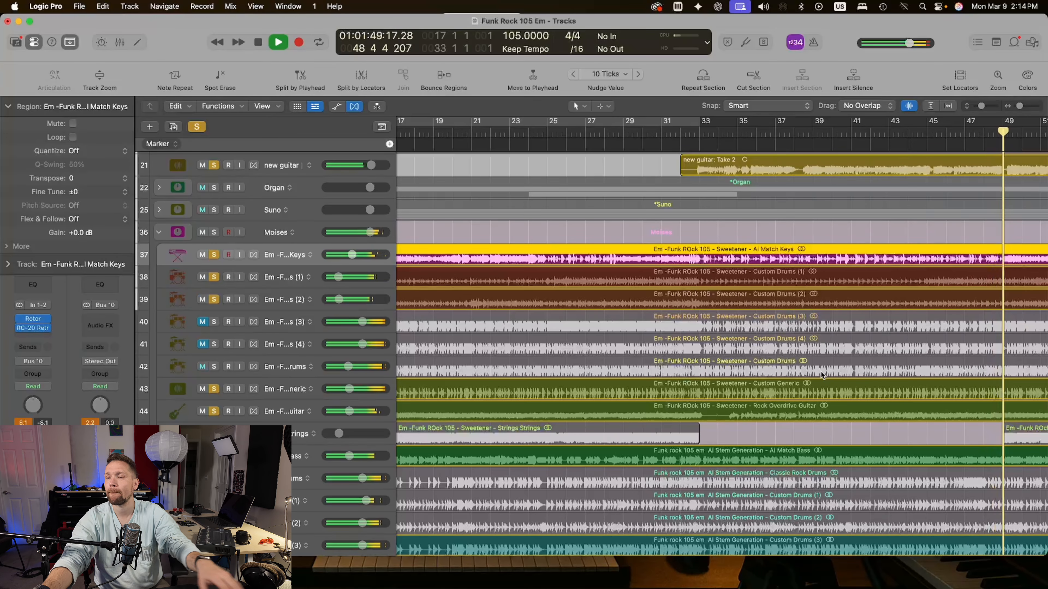
pyautogui.hscroll(6, 758, 324)
pyautogui.hscroll(4, 713, 330)
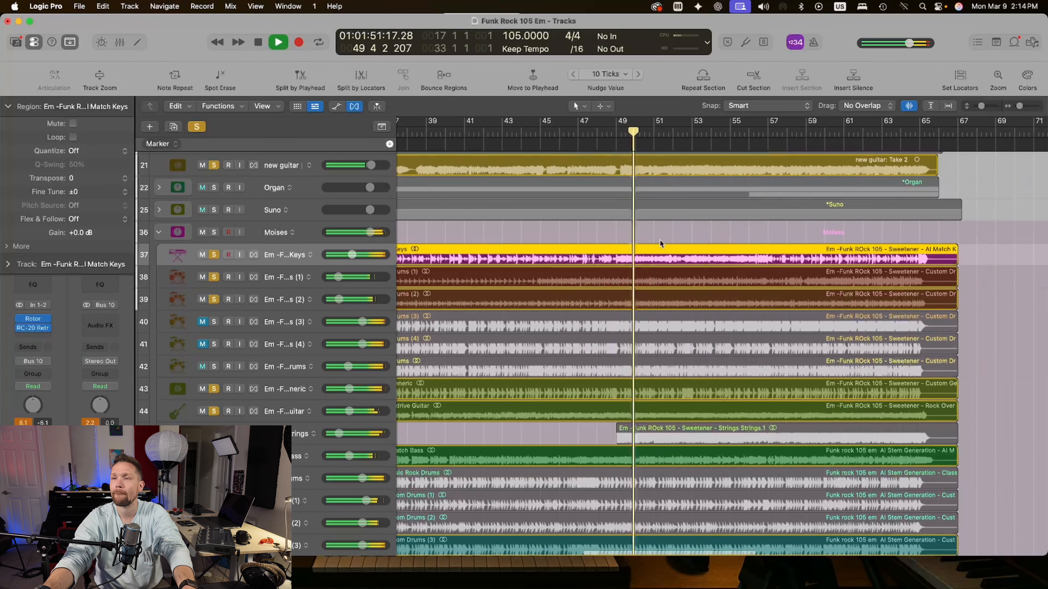
# Step: Move Custom Generic, Rock Overdrive Guitar, AI Match Bass and the AI Stem Generation Custom Drums (3) directly below Sweetener Custom Drums (2)
pyautogui.click(250, 383)
pyautogui.keyDown('super'); pyautogui.click(249, 406); pyautogui.keyUp('super')
pyautogui.keyDown('super'); pyautogui.click(250, 452); pyautogui.keyUp('super')
pyautogui.keyDown('super'); pyautogui.click(250, 541); pyautogui.keyUp('super')
pyautogui.scroll(-6, 250, 375)
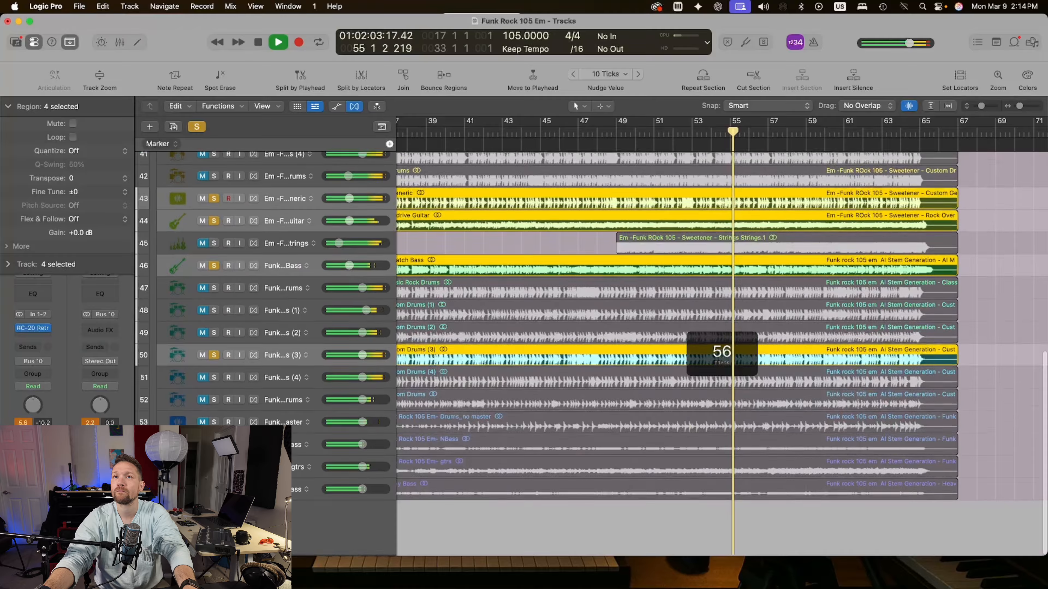
pyautogui.scroll(6, 249, 374)
pyautogui.moveTo(267, 373); pyautogui.dragTo(272, 310)
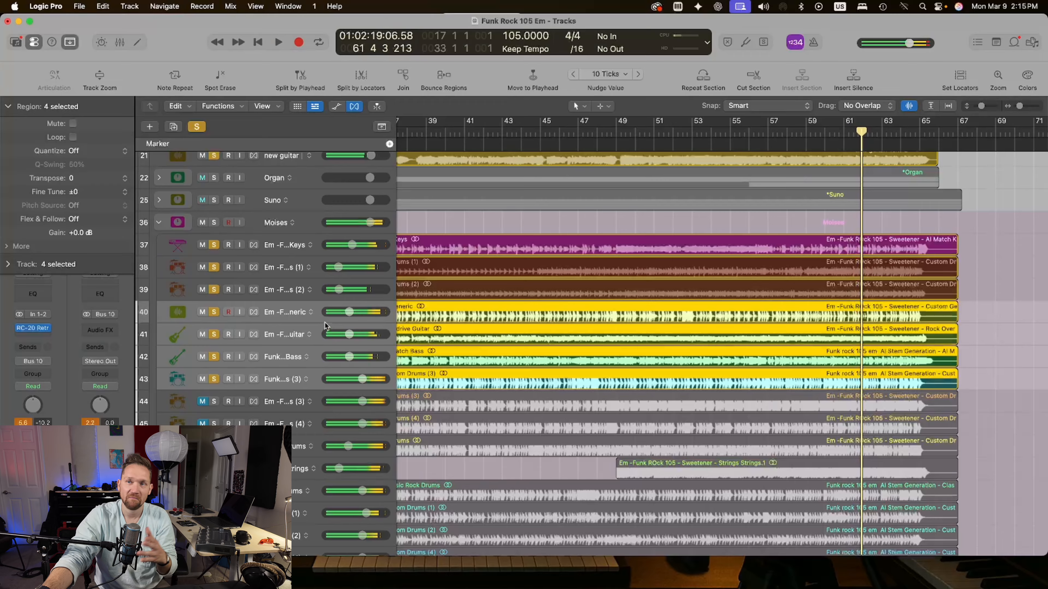
# Step: Look over the Moises tracks and select the seven soloed ones, from AI Match Keys through AI Stem Generation Custom Drums (3)
pyautogui.click(450, 216)
pyautogui.click(292, 247)
pyautogui.keyDown('super'); pyautogui.click(291, 380); pyautogui.keyUp('super')
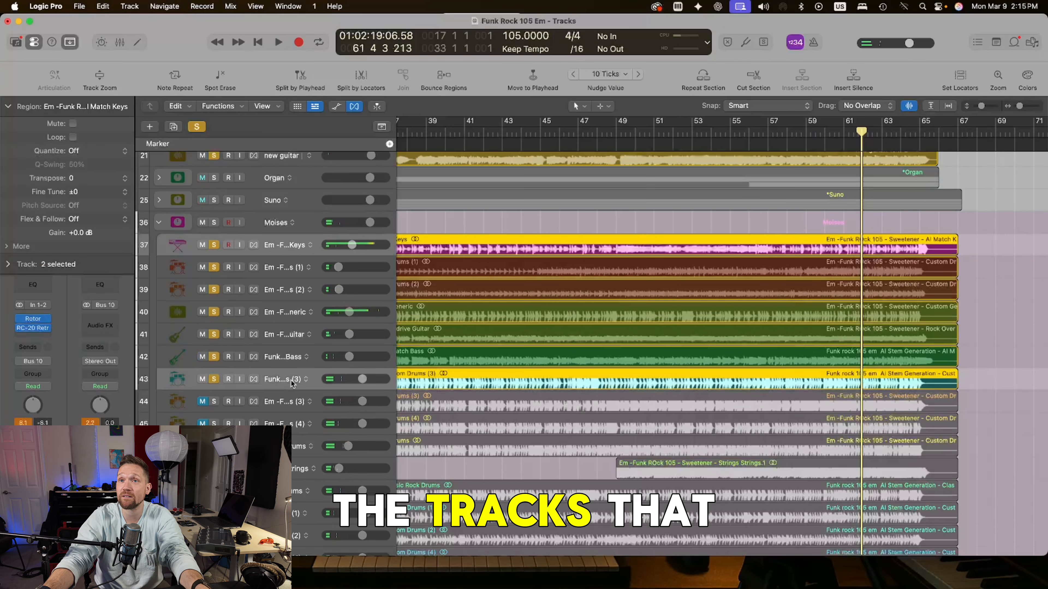
pyautogui.click(287, 376)
pyautogui.scroll(-6, 289, 375)
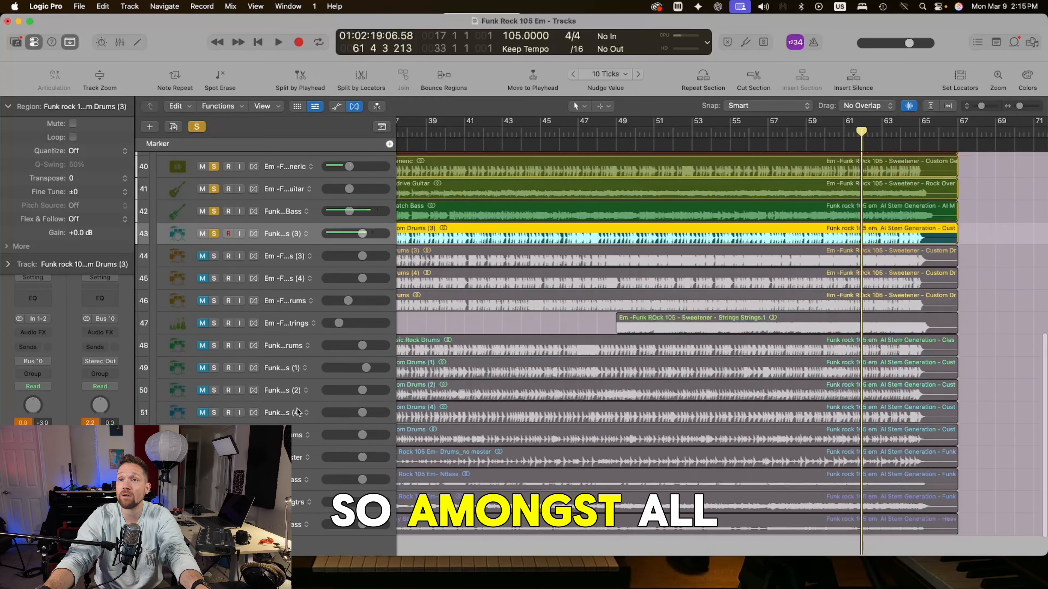
pyautogui.scroll(6, 281, 289)
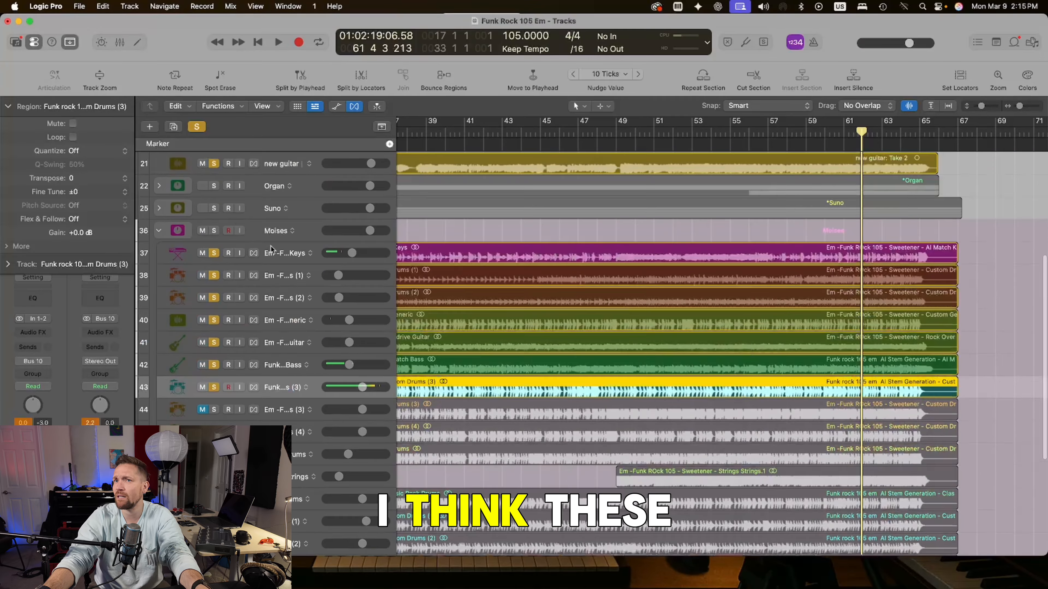
pyautogui.click(285, 252)
pyautogui.keyDown('shift'); pyautogui.click(281, 388); pyautogui.keyUp('shift')
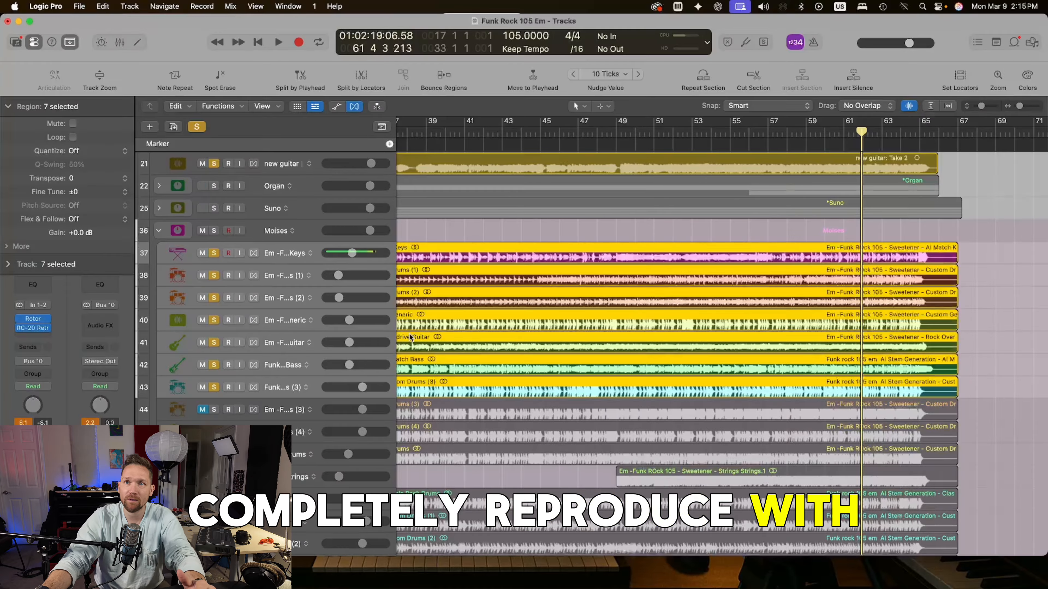
# Step: Clear all solos and mute the collapsed Moises stack and the Suno stack
pyautogui.scroll(10, 429, 314)
pyautogui.hscroll(-10, 429, 314)
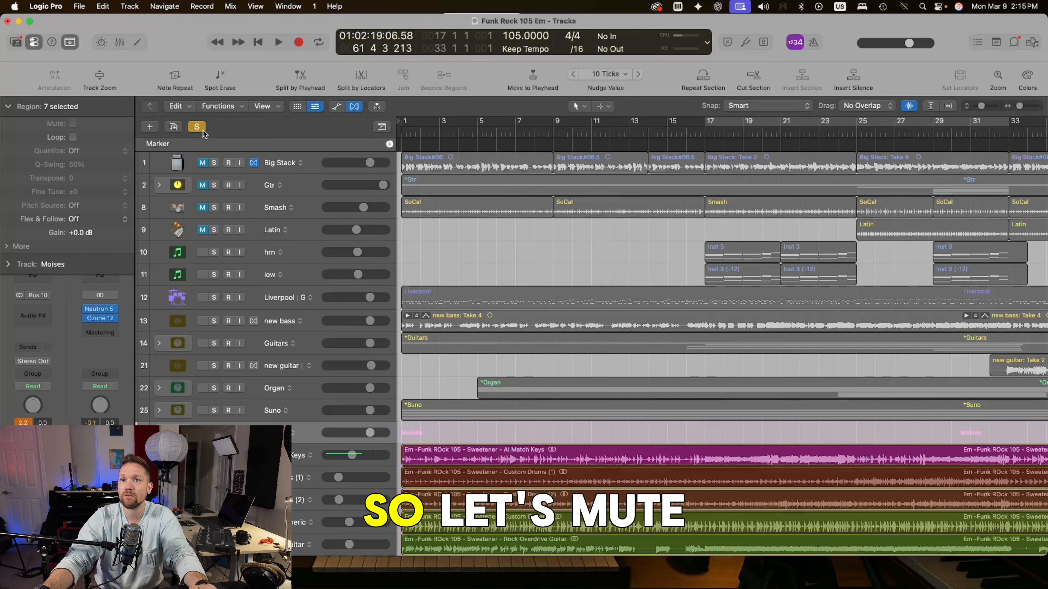
pyautogui.click(197, 126)
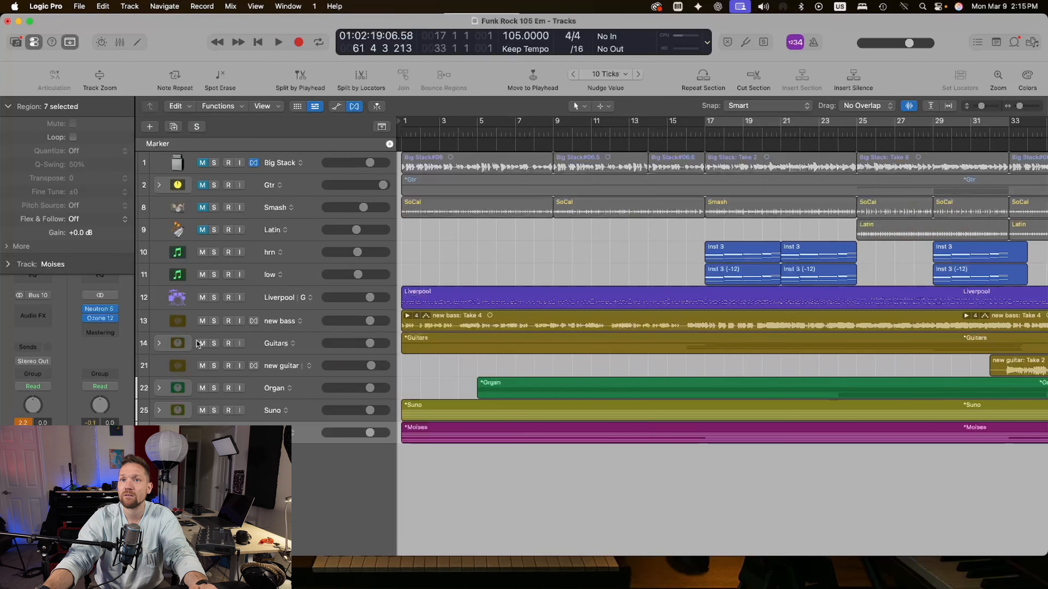
pyautogui.click(202, 432)
pyautogui.click(202, 411)
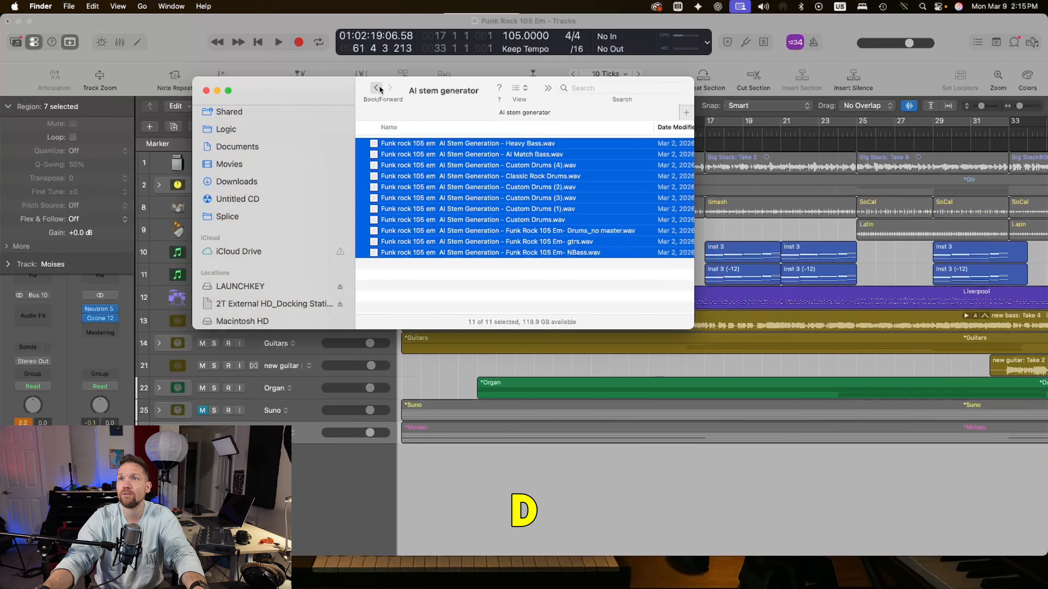
# Step: Import the ten Funk Rock 105 Em_New_feb 26 stems from the Bounces Aiode folder as new tracks below Moises
pyautogui.click(380, 89)
pyautogui.click(380, 89)
pyautogui.doubleClick(403, 147)
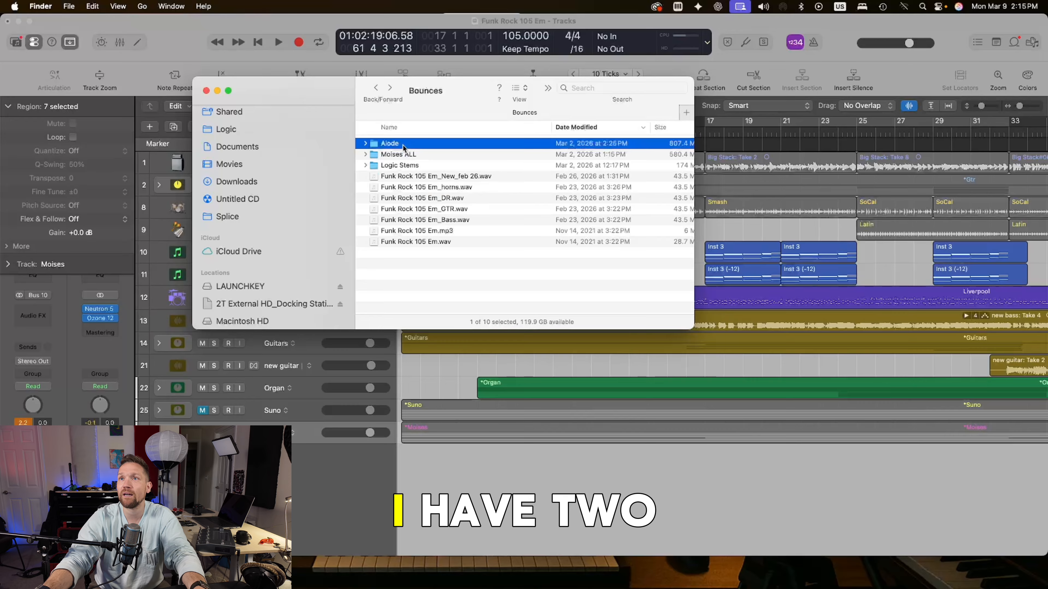
pyautogui.moveTo(441, 293); pyautogui.dragTo(402, 154)
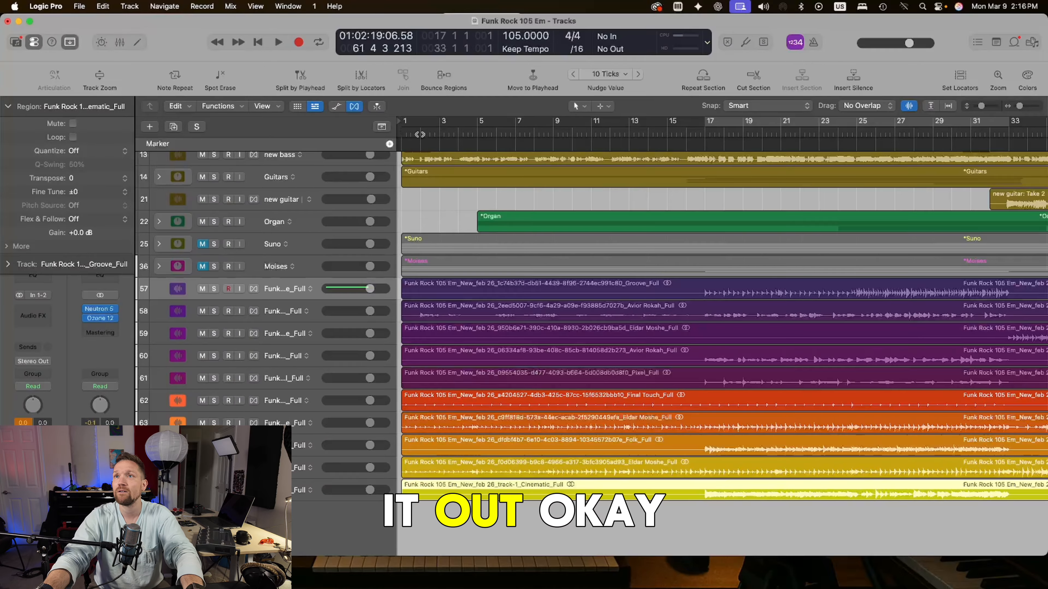
# Step: Audition the Groove track 57 and track 58 soloed from bar 17, widening the track headers to show longer names
pyautogui.press('Return')
pyautogui.click(214, 289)
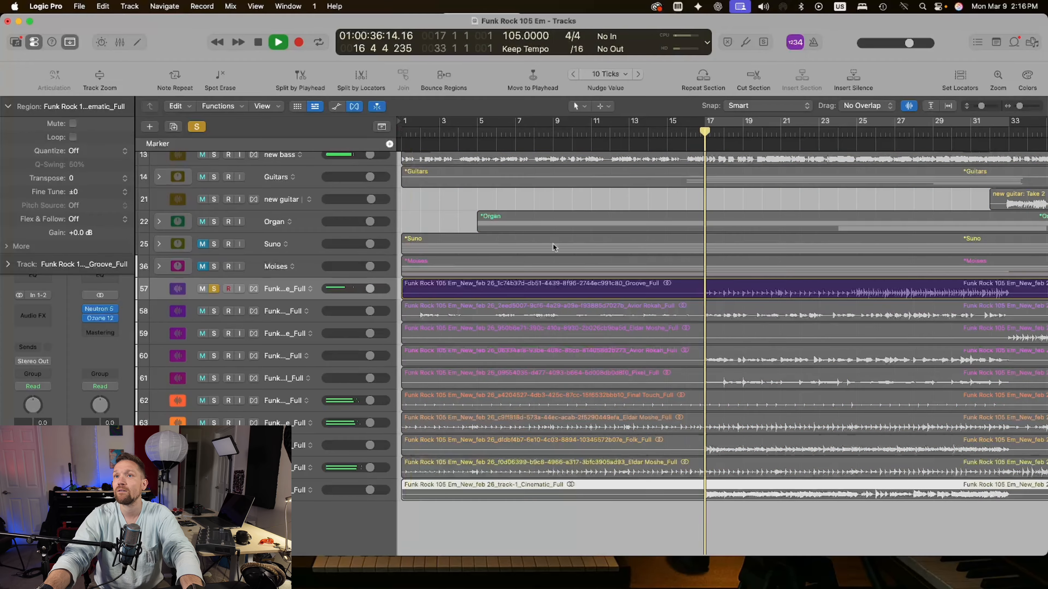
pyautogui.hscroll(2, 410, 287)
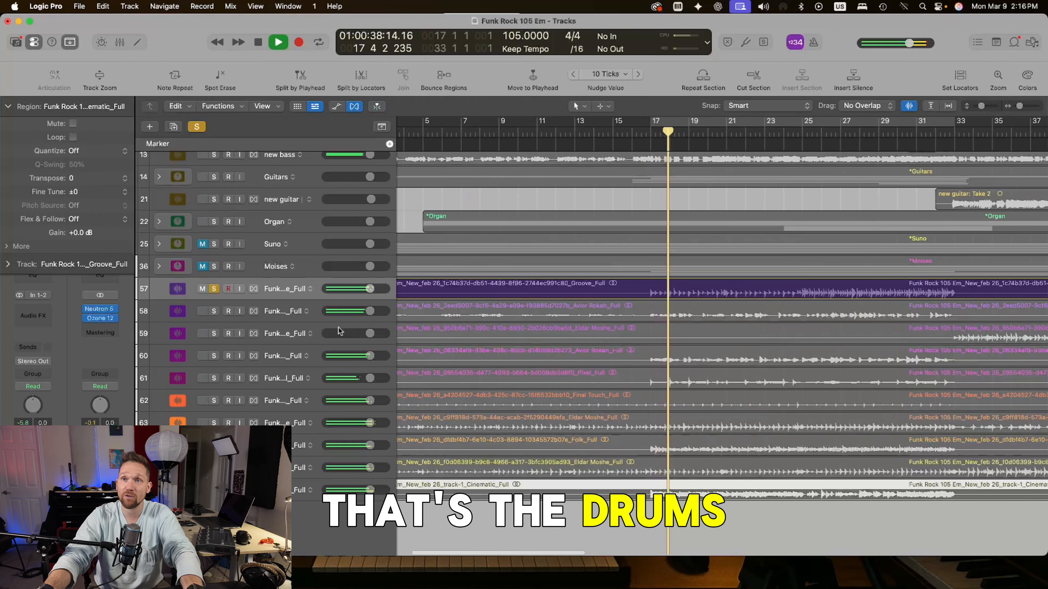
pyautogui.click(214, 311)
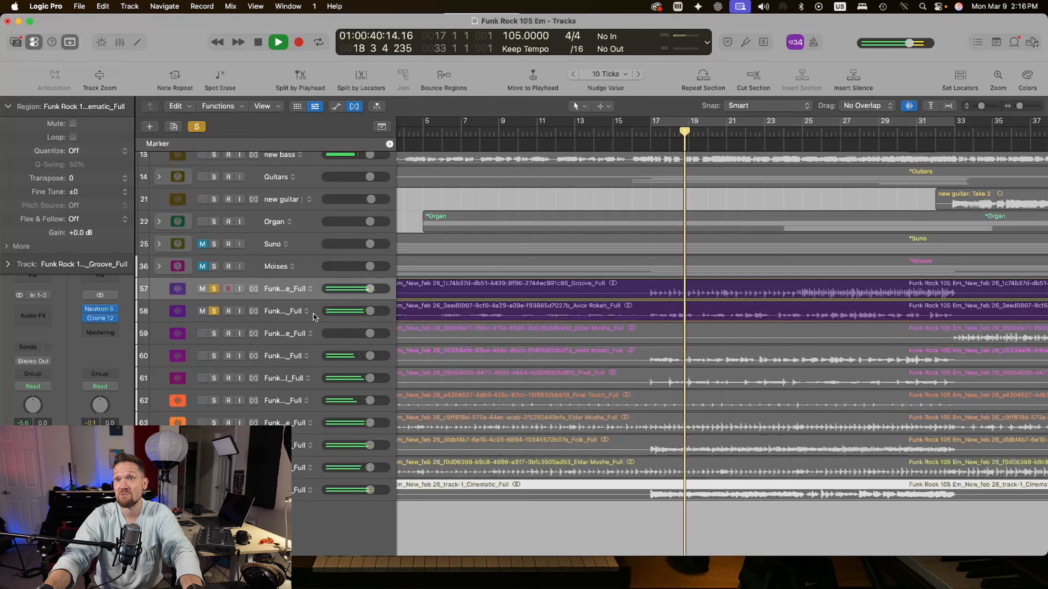
pyautogui.moveTo(396, 305); pyautogui.dragTo(434, 304)
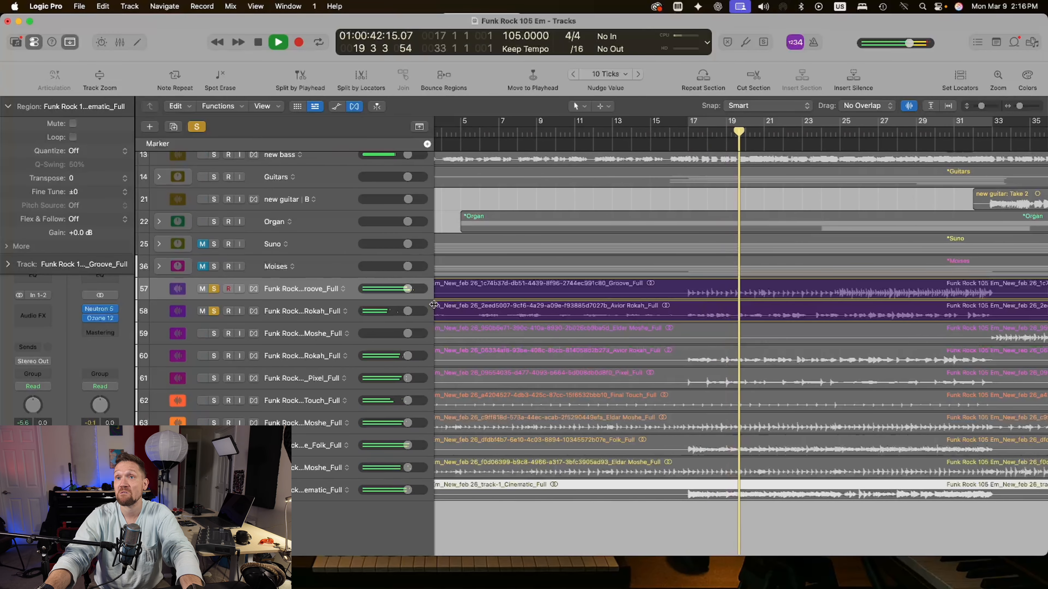
# Step: Import all nine gtrs stems from the AIODE_2 folder as new tracks below the Cinematic track
pyautogui.hotkey('ctrl', 'Up')
pyautogui.click(264, 183)
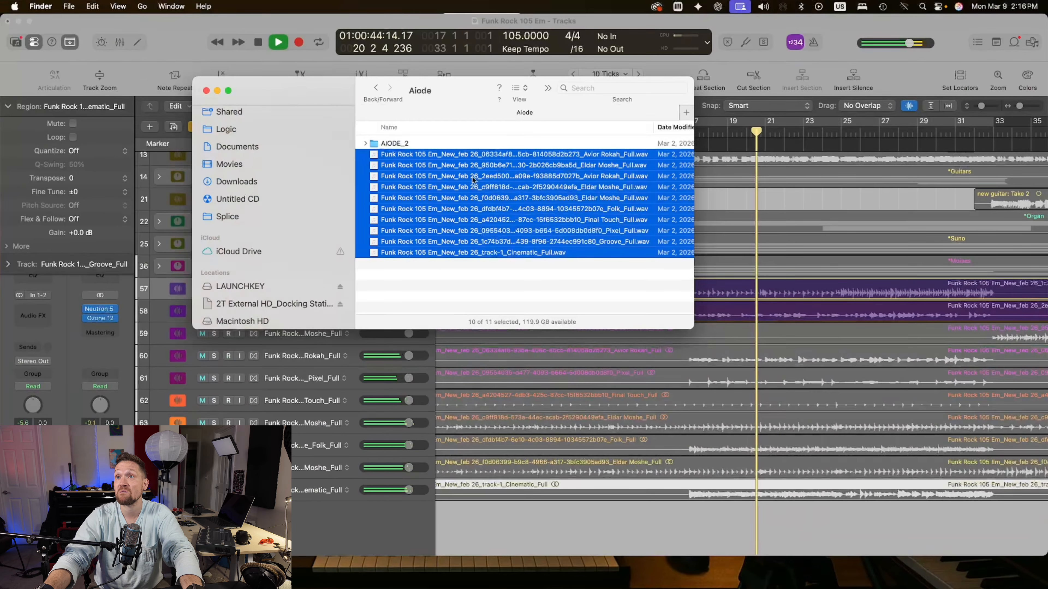
pyautogui.doubleClick(392, 144)
pyautogui.press('super+a')
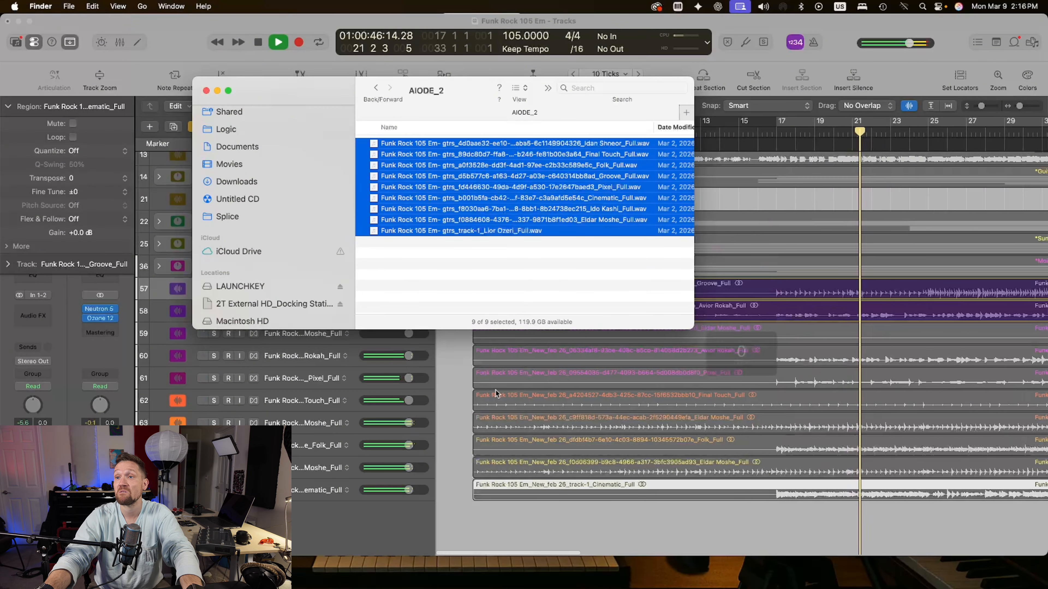
pyautogui.moveTo(419, 194); pyautogui.dragTo(437, 514)
pyautogui.click(589, 247)
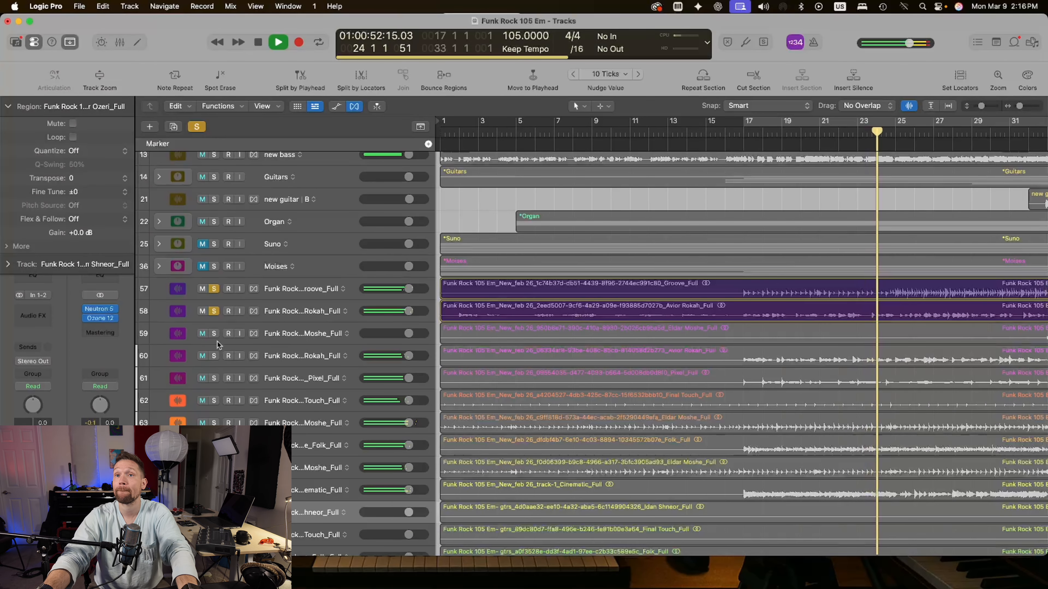
# Step: Add tracks 59, 60 and the Pixel track 61 to the solo and audition them looped over bars 17 to 33
pyautogui.press('space')
pyautogui.click(214, 333)
pyautogui.click(214, 355)
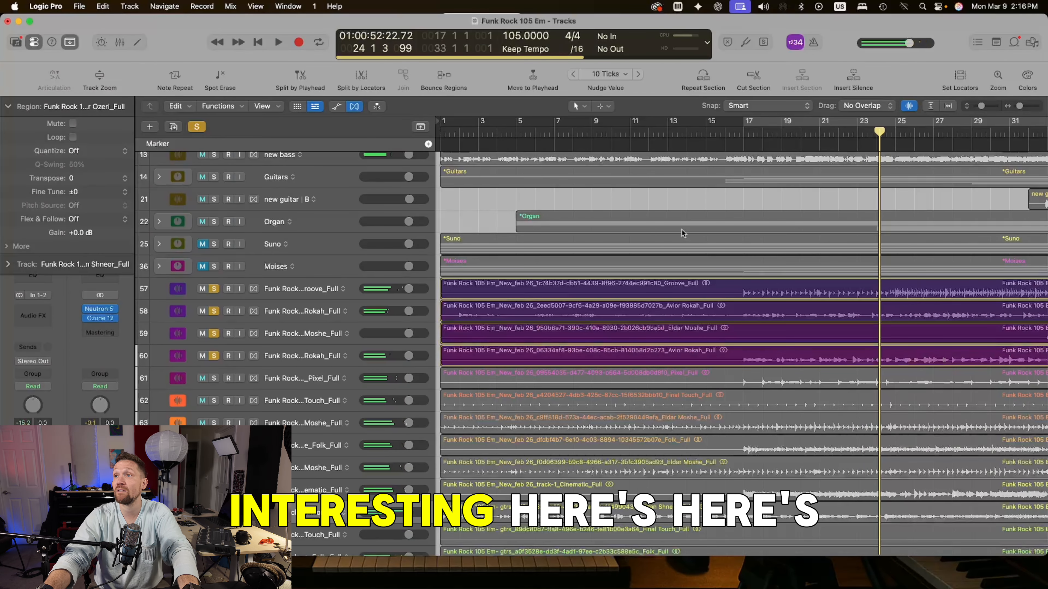
pyautogui.click(762, 141)
pyautogui.press('space')
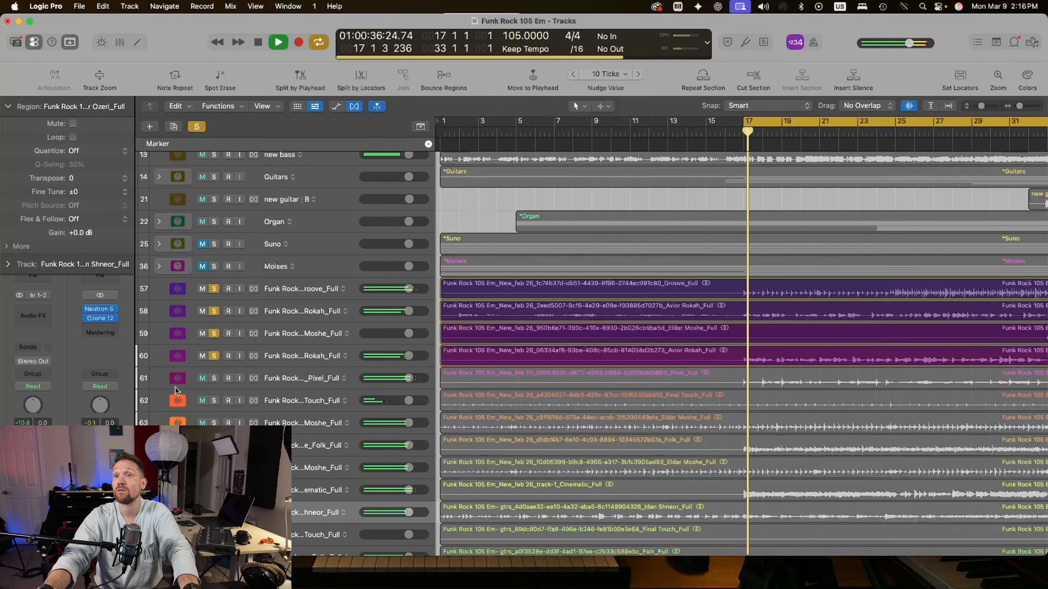
pyautogui.click(324, 356)
pyautogui.hscroll(3, 321, 362)
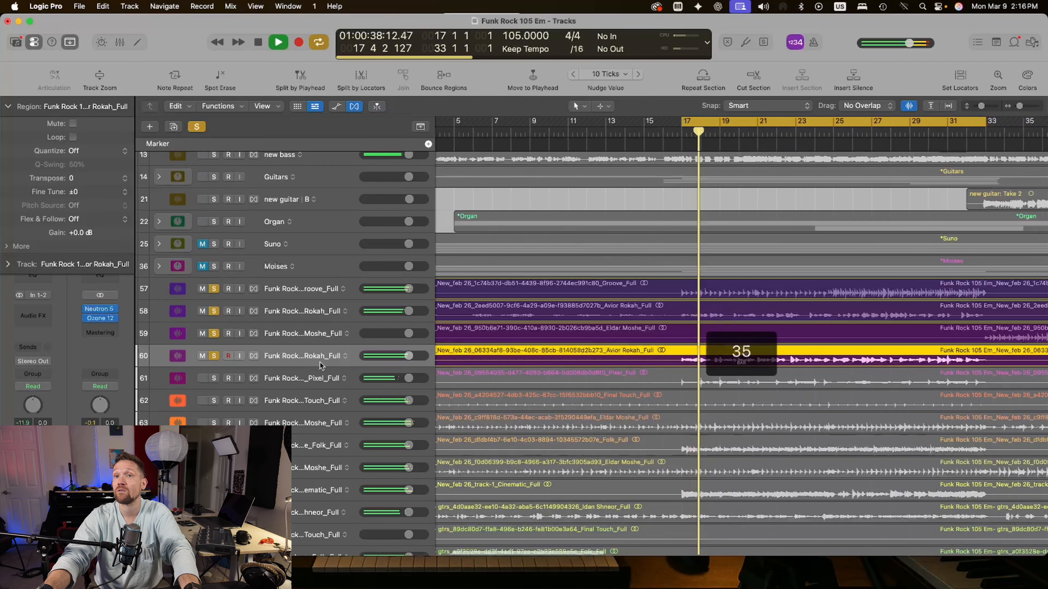
pyautogui.click(214, 380)
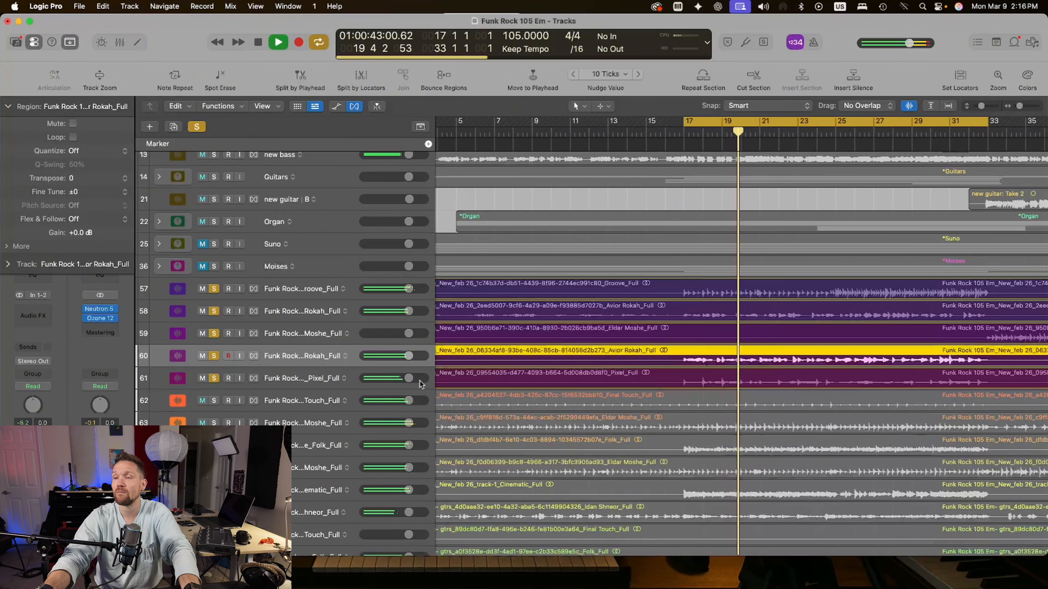
pyautogui.click(521, 378)
pyautogui.hscroll(5, 619, 371)
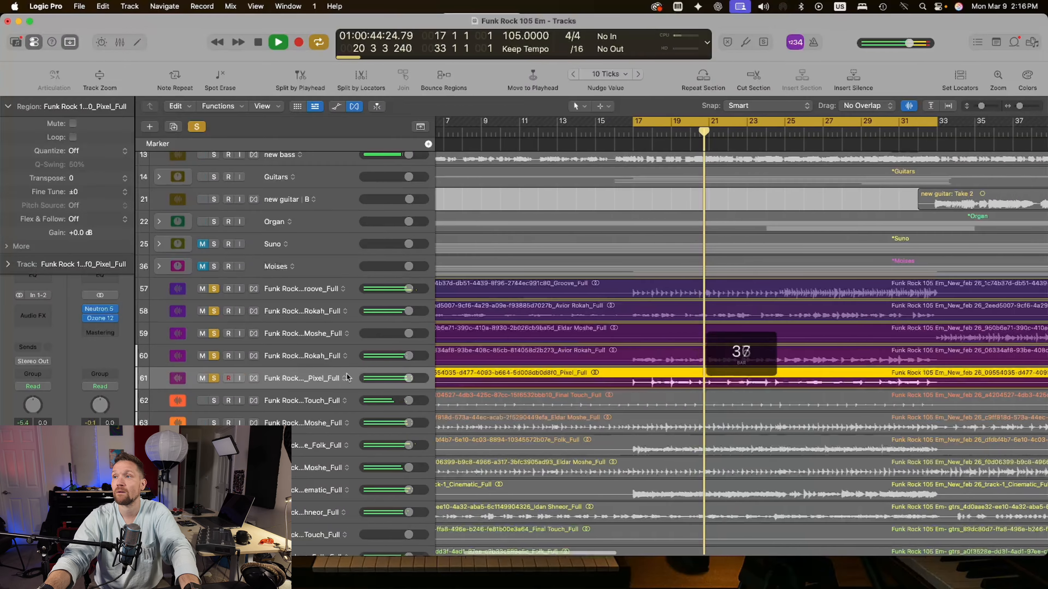
# Step: Solo only the Final Touch track 62 and raise its region gain to +7.6 dB
pyautogui.click(213, 401)
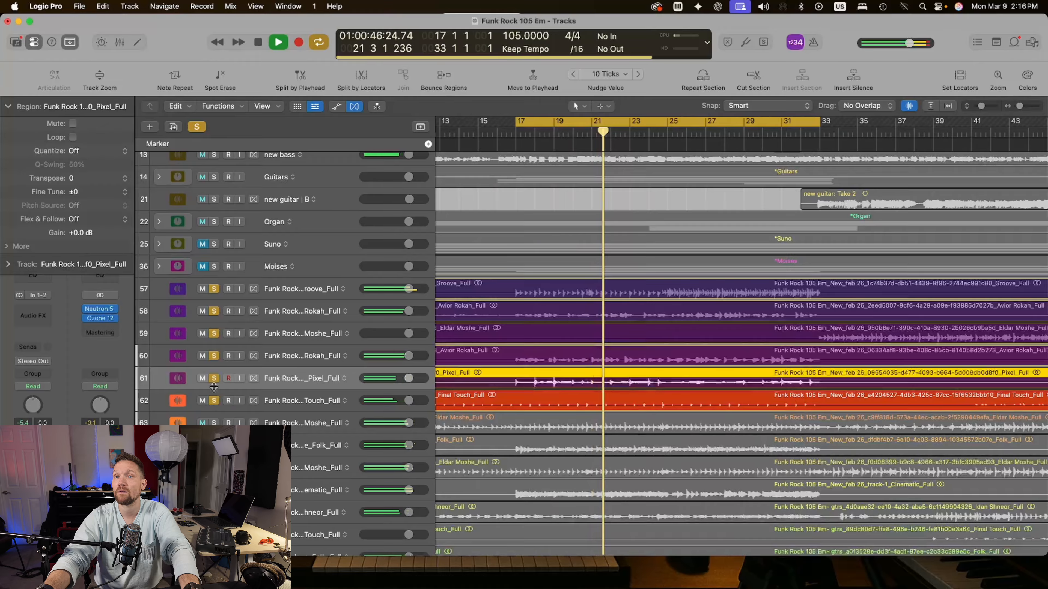
pyautogui.moveTo(213, 379); pyautogui.dragTo(214, 291)
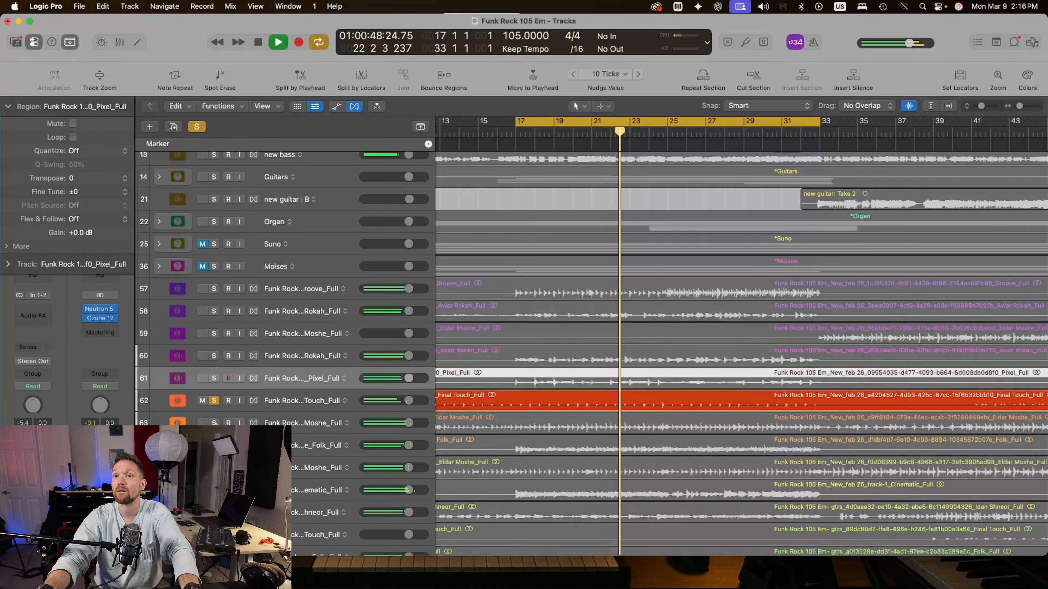
pyautogui.click(284, 400)
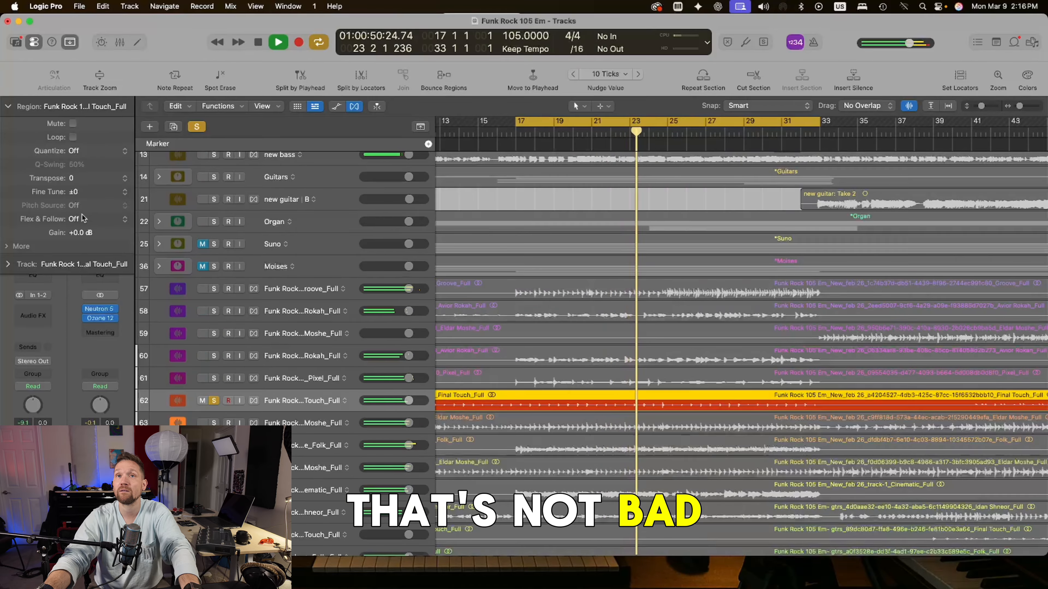
pyautogui.moveTo(85, 233); pyautogui.dragTo(99, 223)
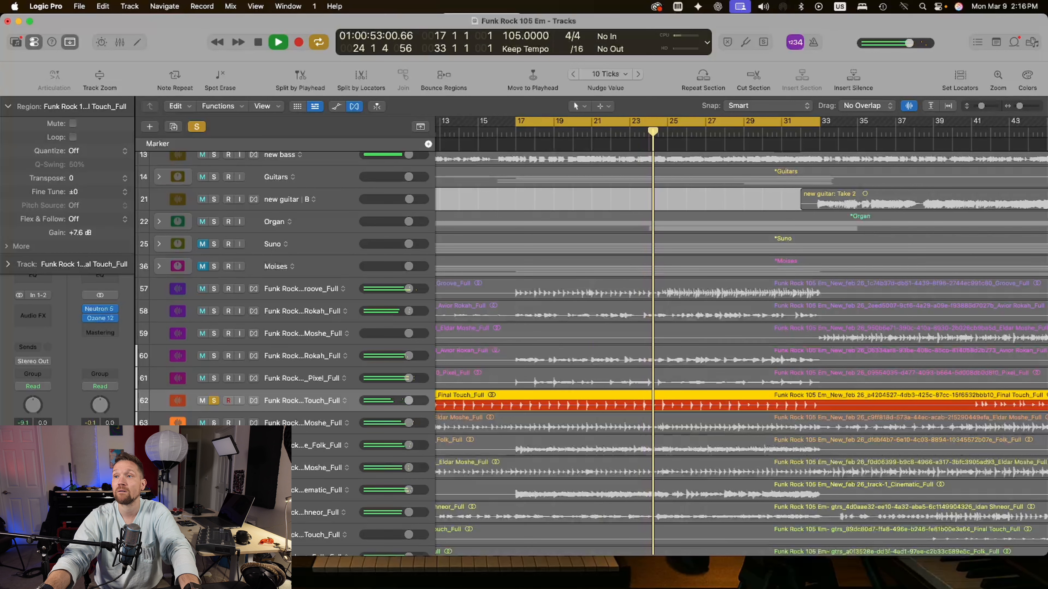
# Step: Solo track 63 alongside Final Touch, insert iZotope Neutron 5 on it and run the plug-in's Assistant
pyautogui.click(213, 422)
pyautogui.click(294, 423)
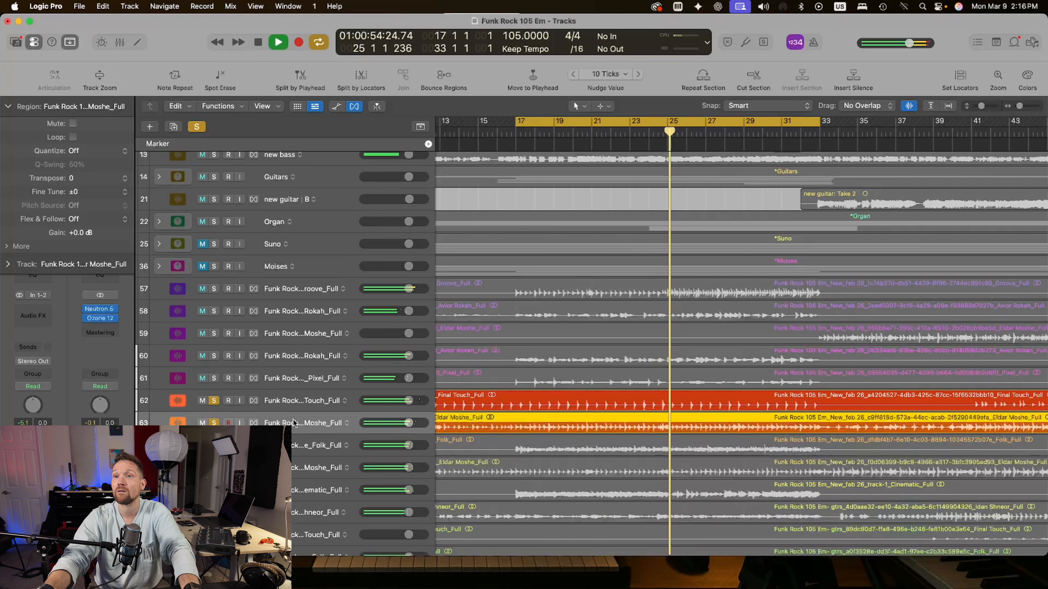
pyautogui.click(33, 315)
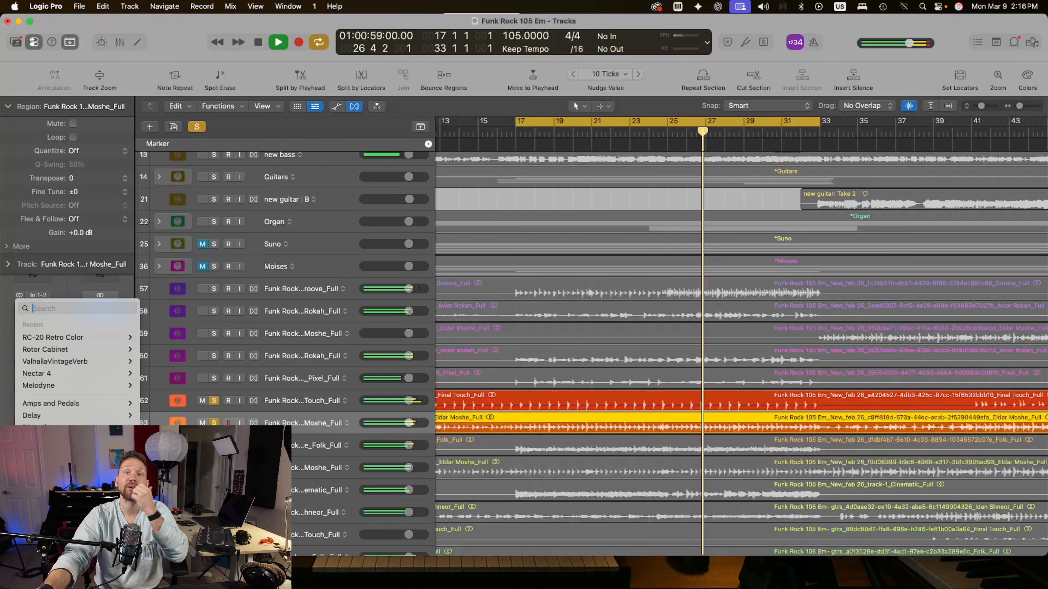
pyautogui.moveTo(74, 577)
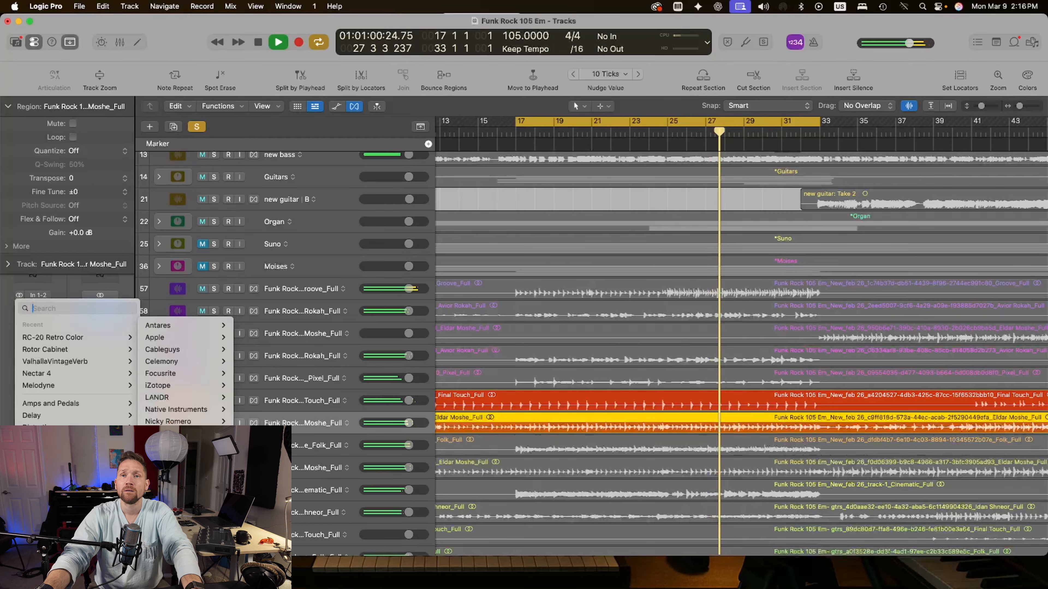
pyautogui.moveTo(199, 385)
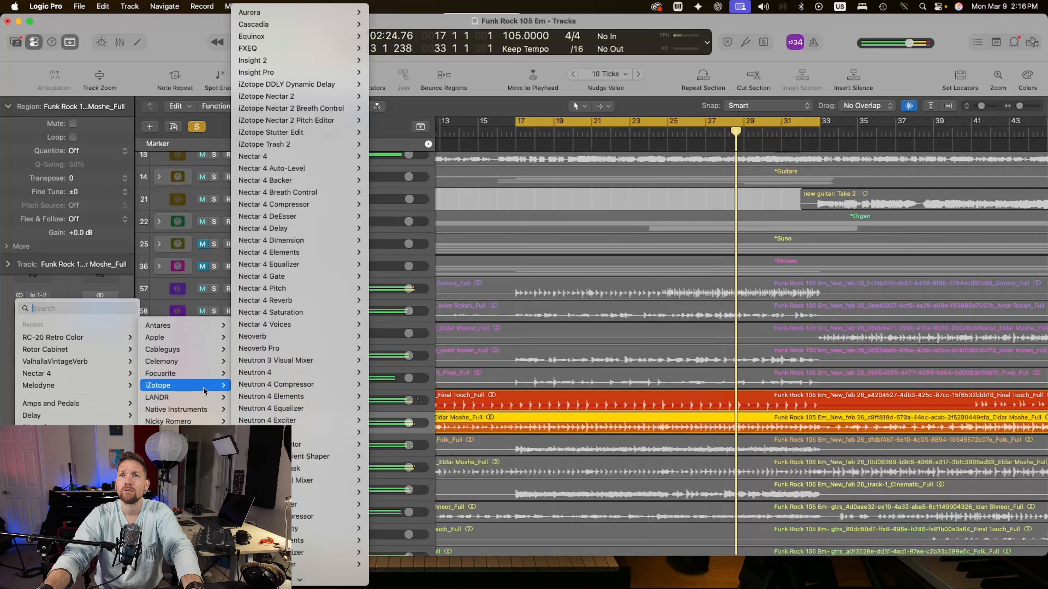
pyautogui.moveTo(328, 388)
pyautogui.scroll(-8, 339, 330)
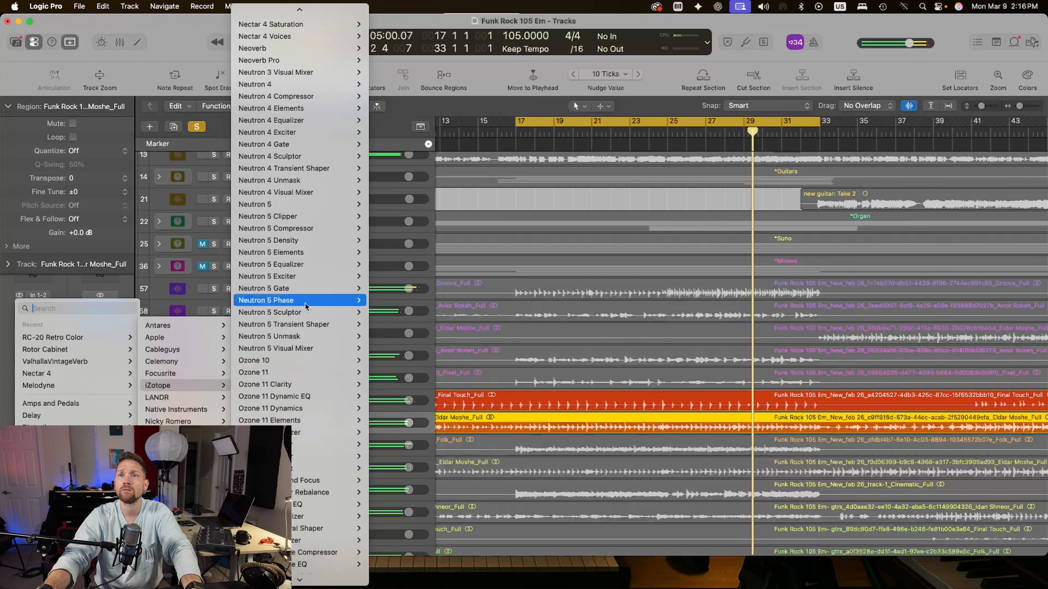
pyautogui.click(375, 203)
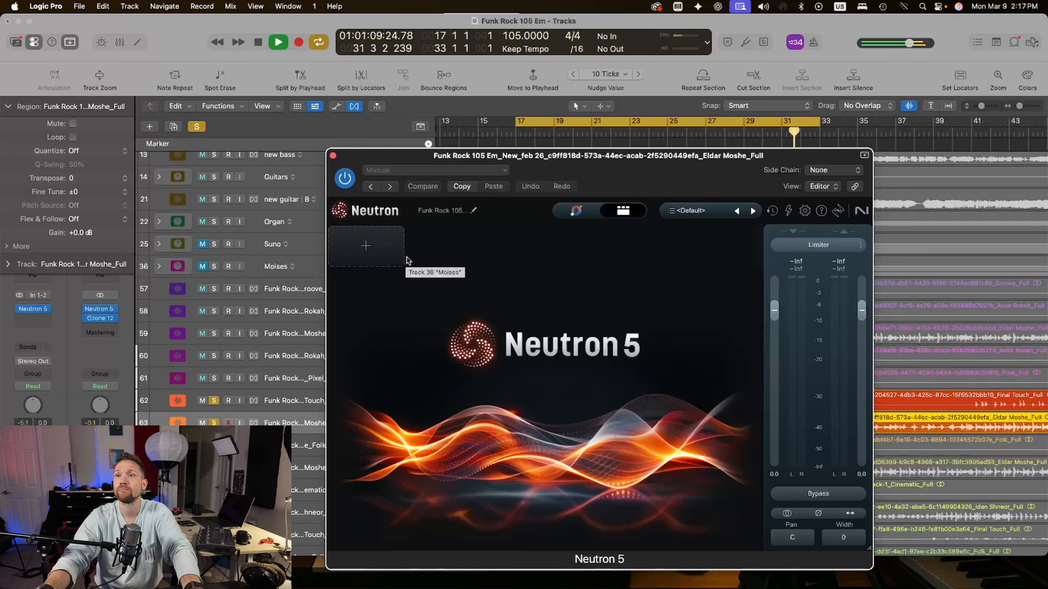
pyautogui.click(577, 211)
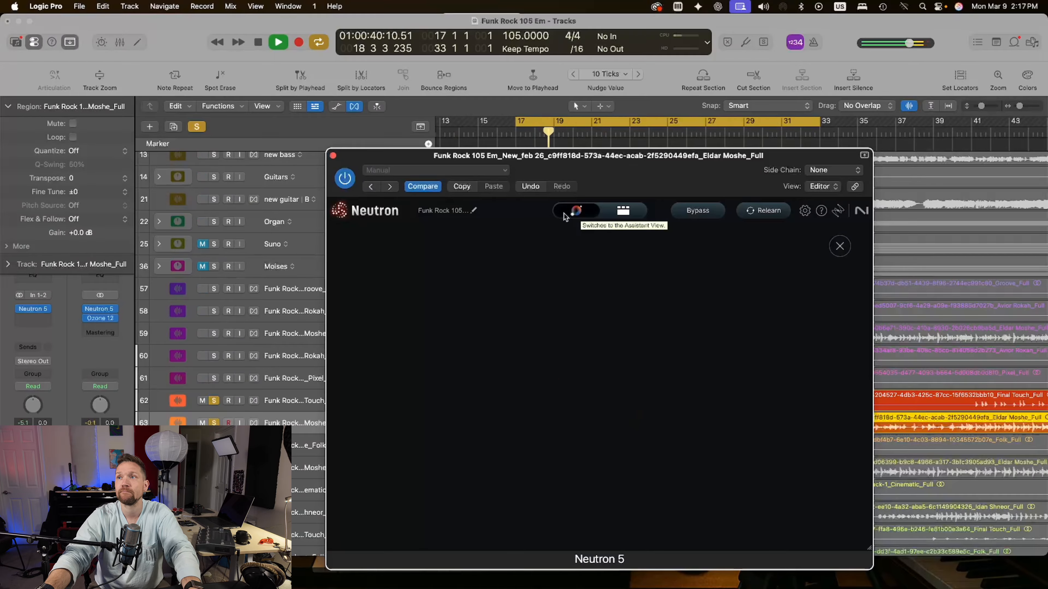
pyautogui.click(333, 156)
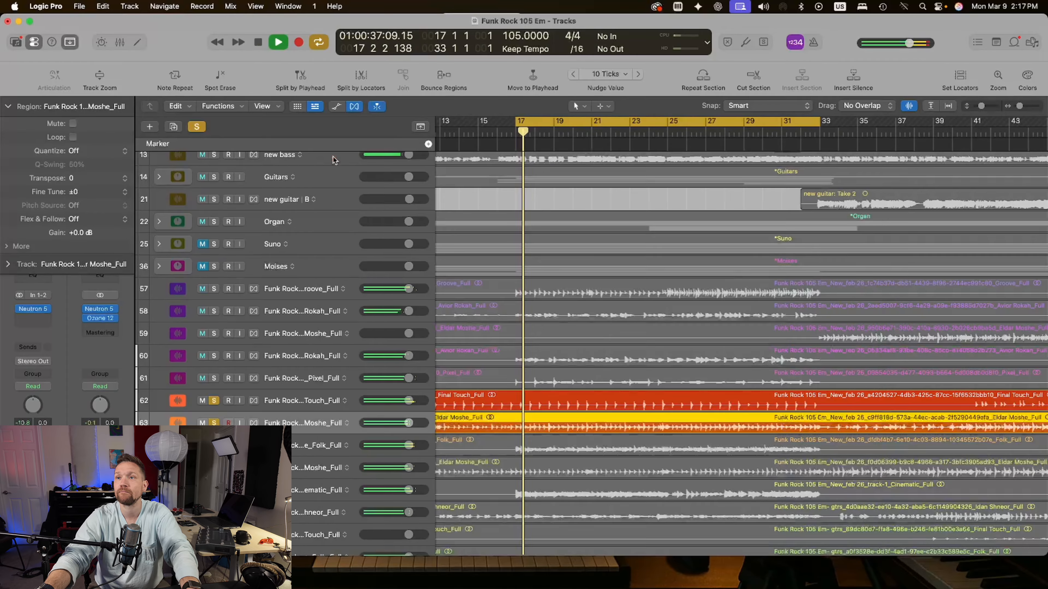
# Step: Add the Folk track 64 to the solo and lower its volume to -5.1 dB
pyautogui.hscroll(1, 420, 437)
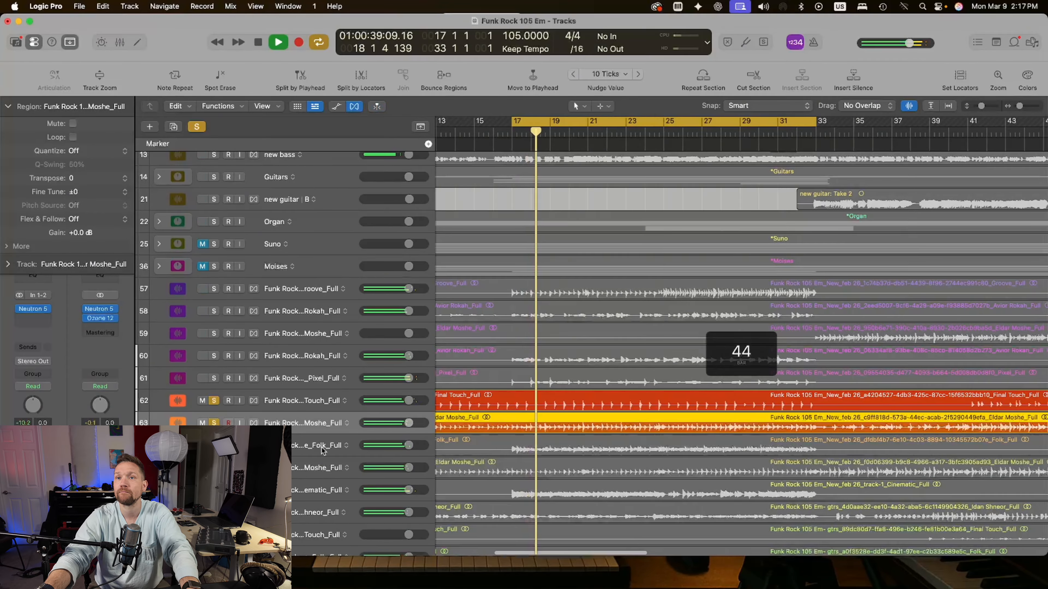
pyautogui.click(214, 445)
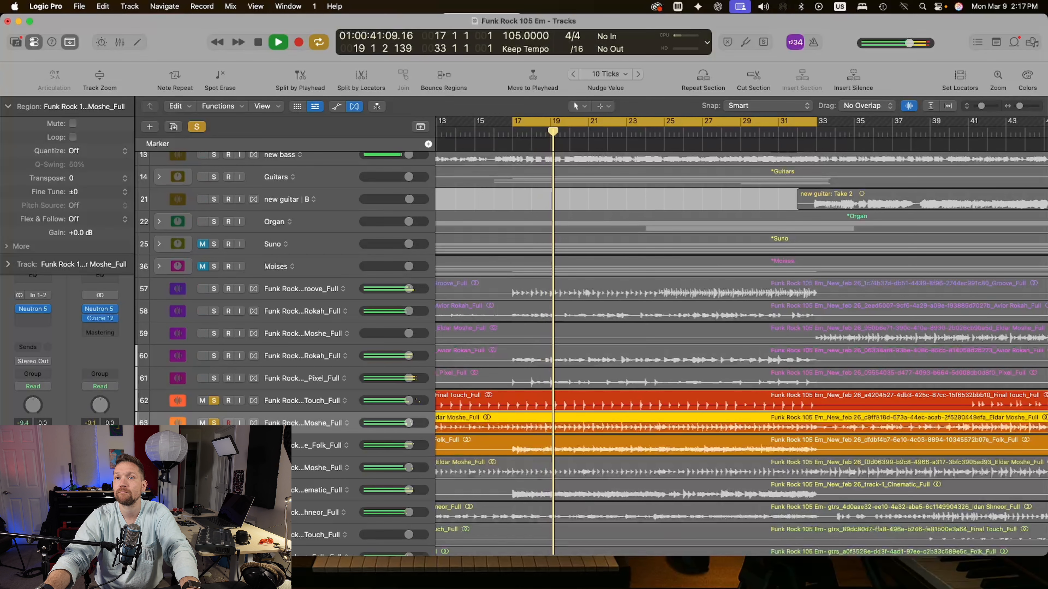
pyautogui.click(345, 446)
pyautogui.click(336, 446)
pyautogui.click(354, 446)
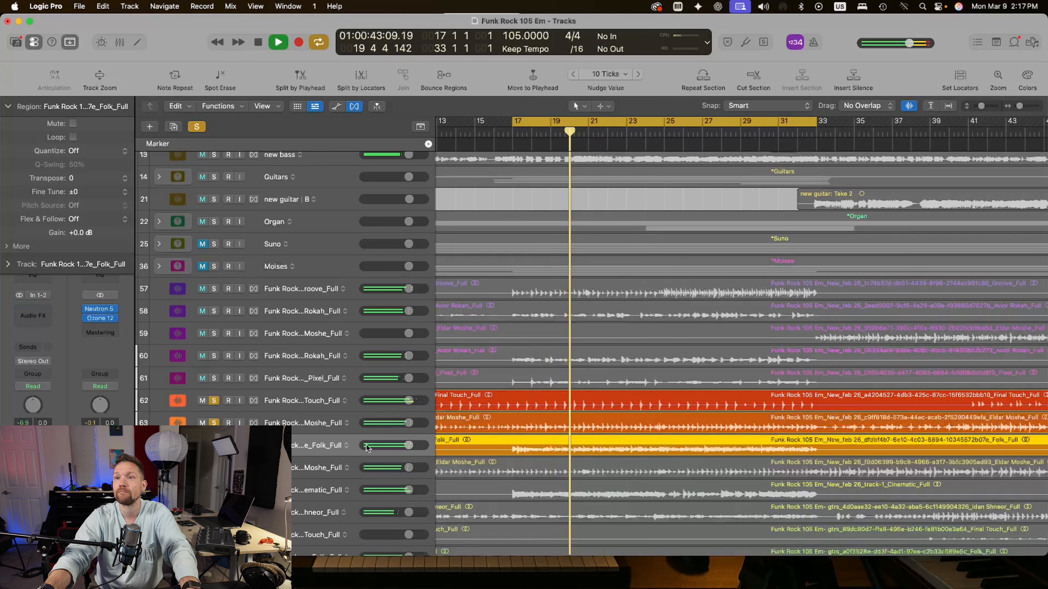
pyautogui.moveTo(409, 446); pyautogui.dragTo(395, 446)
# Step: Audition track 65 on its own and move the solo to the Cinematic track 66
pyautogui.click(214, 468)
pyautogui.click(272, 467)
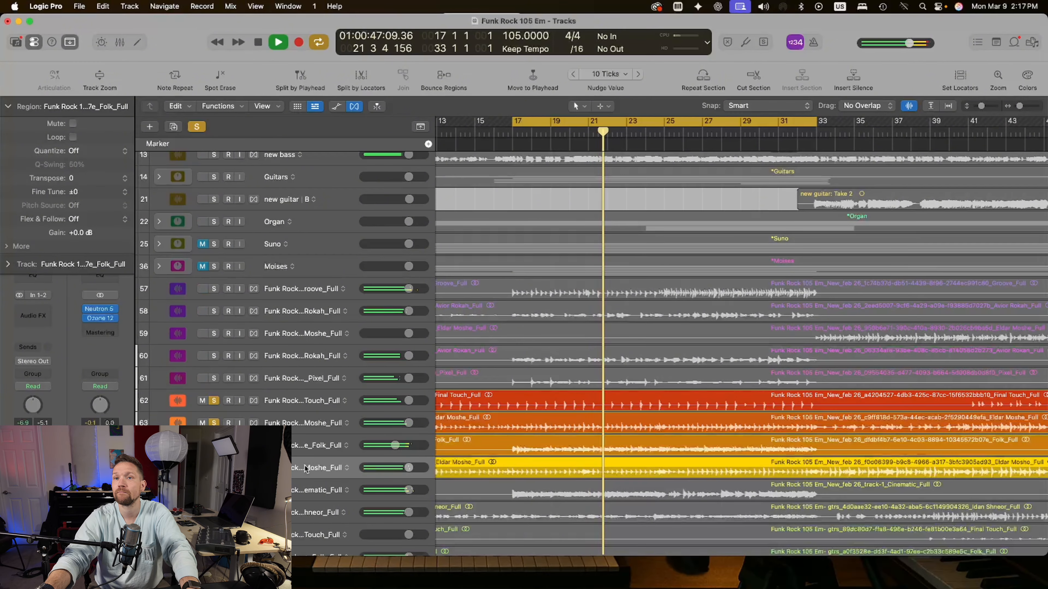
pyautogui.moveTo(213, 445); pyautogui.dragTo(213, 402)
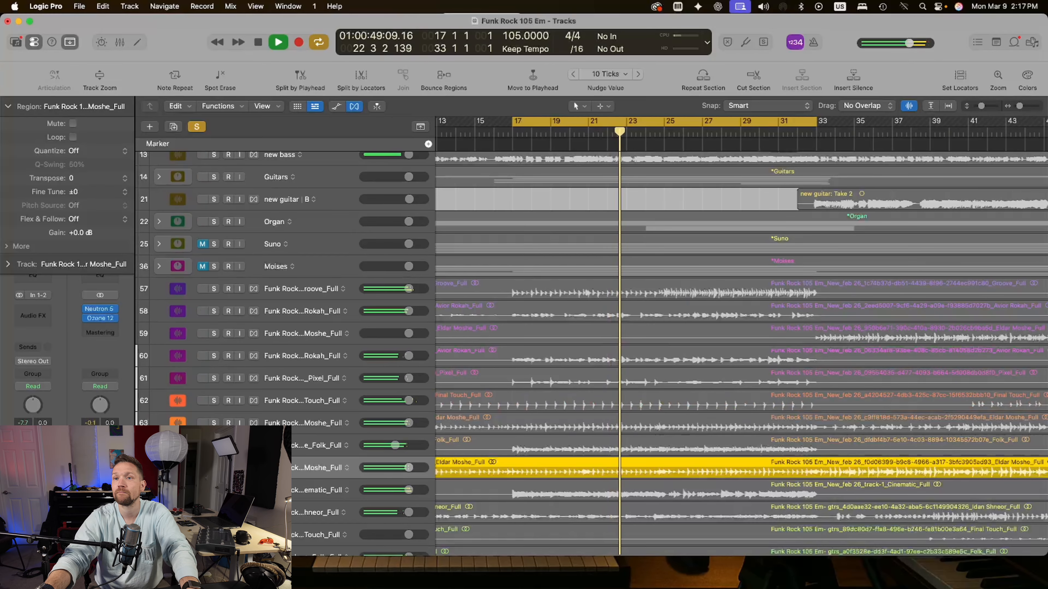
pyautogui.press('s')
pyautogui.click(214, 490)
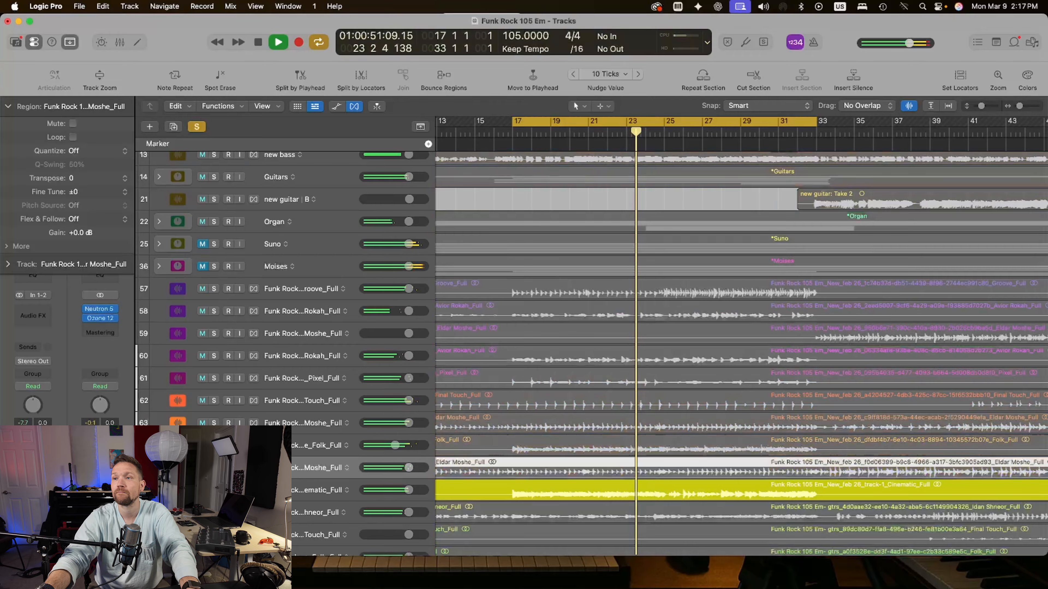
pyautogui.scroll(-4, 264, 413)
pyautogui.click(286, 410)
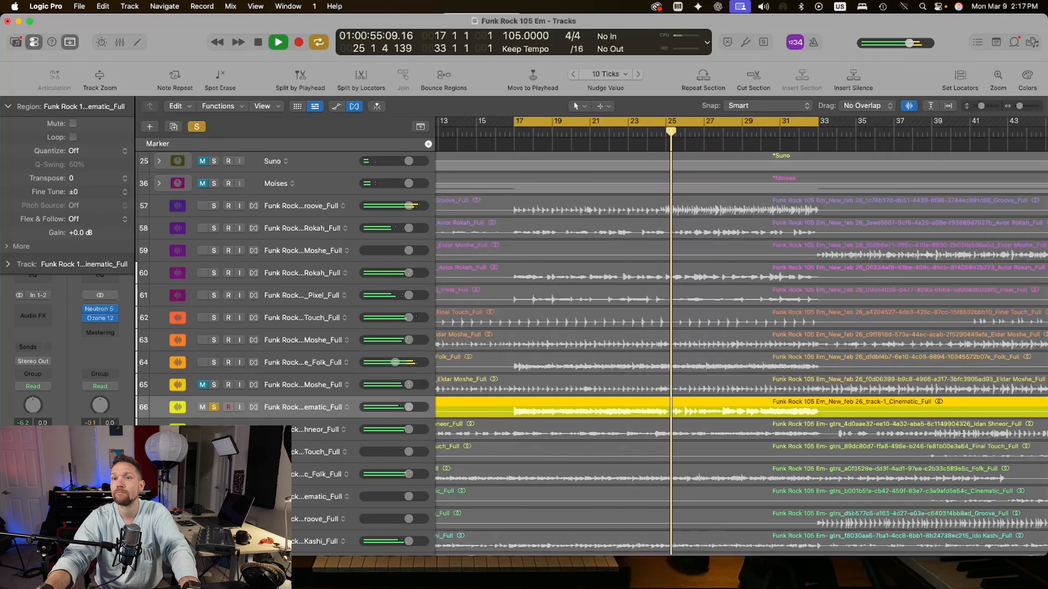
# Step: Switch the solo to the first gtrs stem, track 67, and set its ValhallaVintageVerb LowCut to 570 Hz
pyautogui.click(213, 429)
pyautogui.click(215, 409)
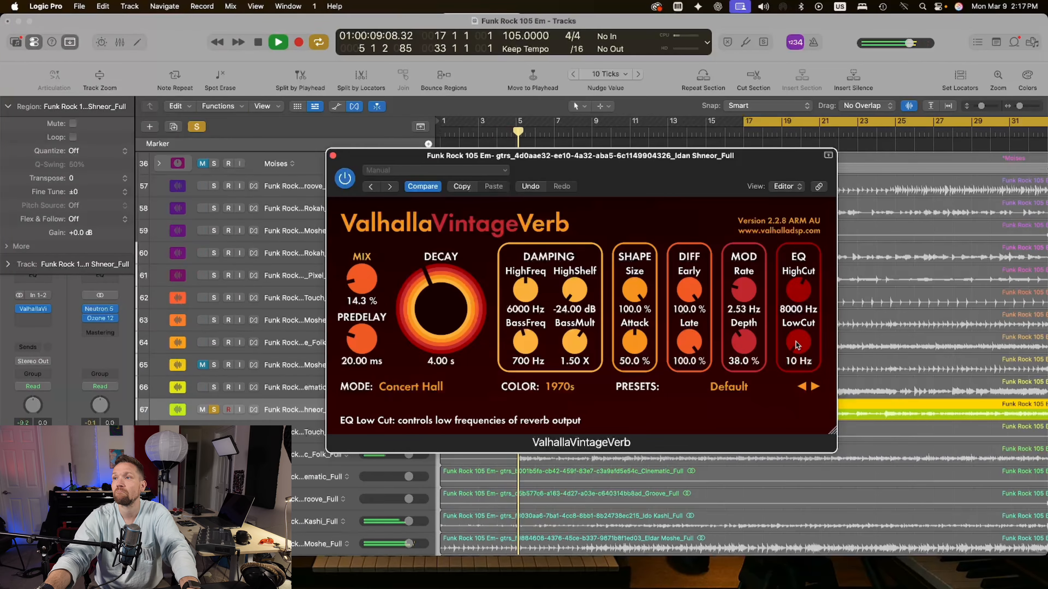
pyautogui.moveTo(798, 343); pyautogui.dragTo(803, 277)
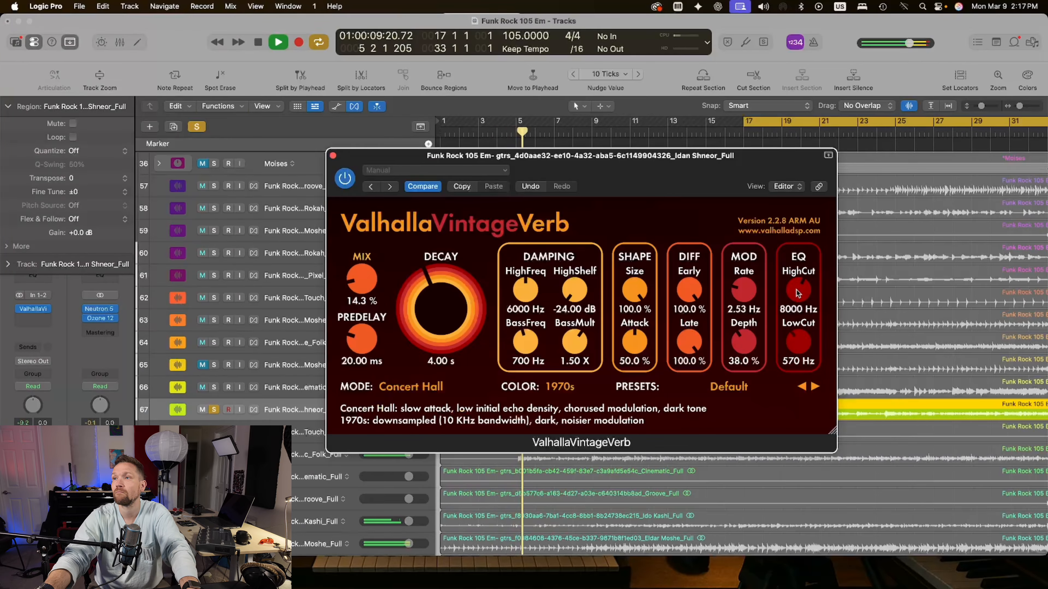
# Step: Close the ValhallaVintageVerb window, stop playback and take the gtrs stem on track 67 out of solo
pyautogui.click(332, 155)
pyautogui.press('space')
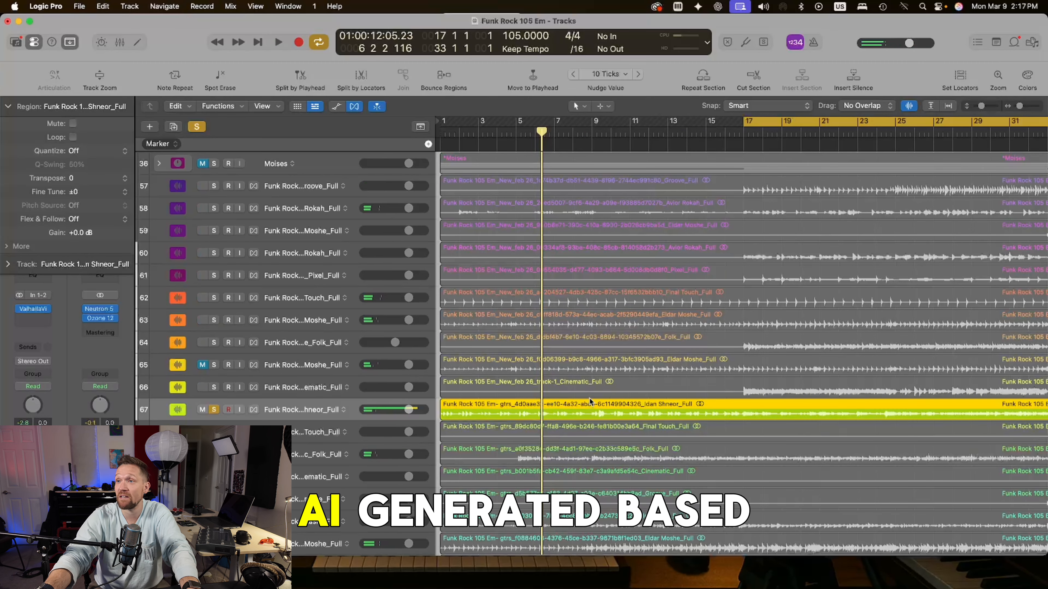
pyautogui.scroll(-1, 588, 397)
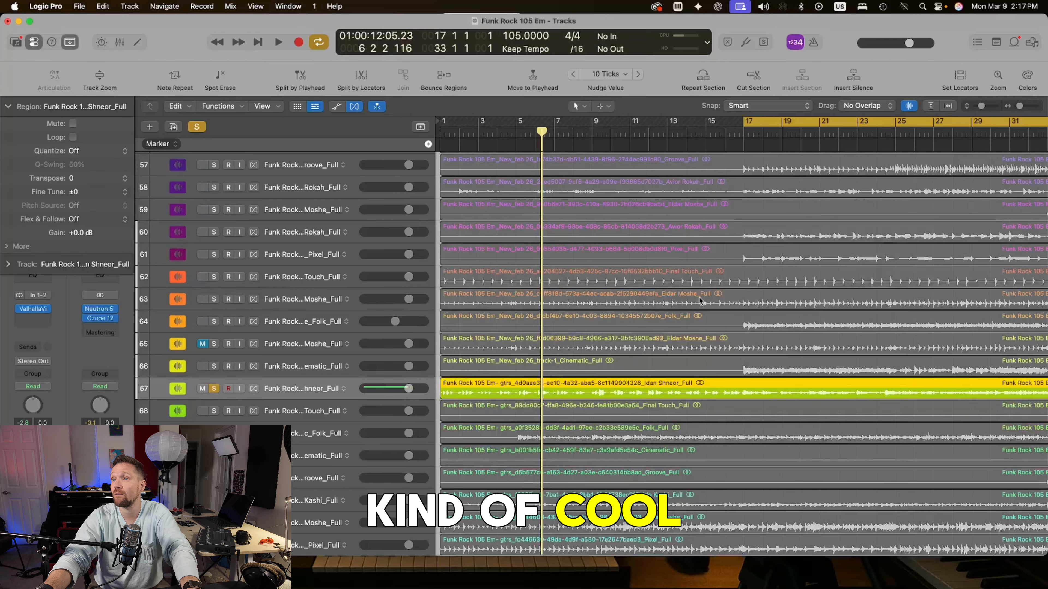
pyautogui.press('space')
pyautogui.click(214, 388)
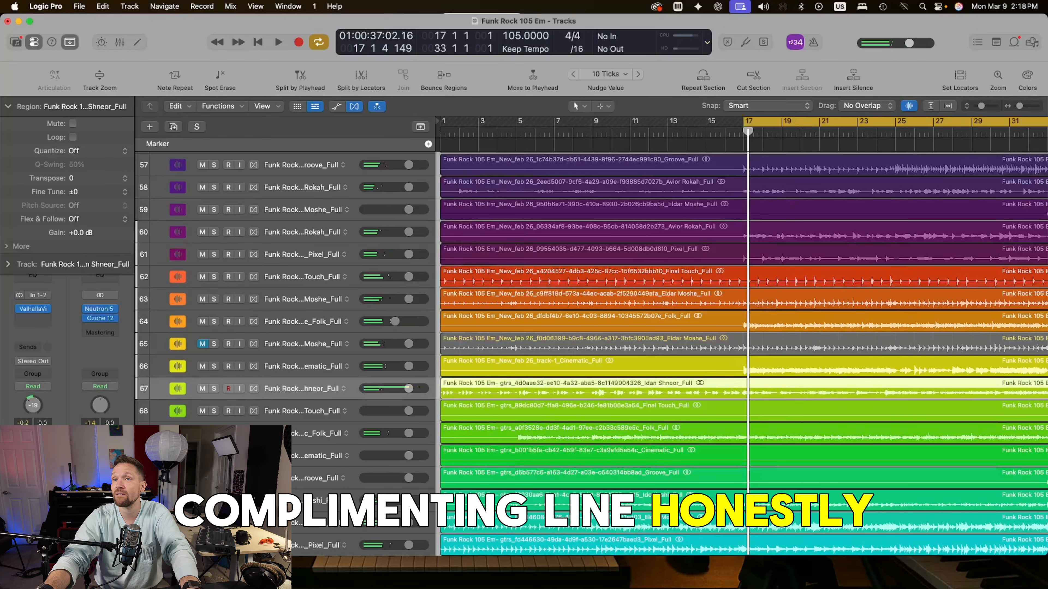
# Step: Audition the Final Touch gtrs stem, track 68, on its own from around bar 34, then mute it and clear its solo
pyautogui.click(214, 411)
pyautogui.hscroll(10, 595, 373)
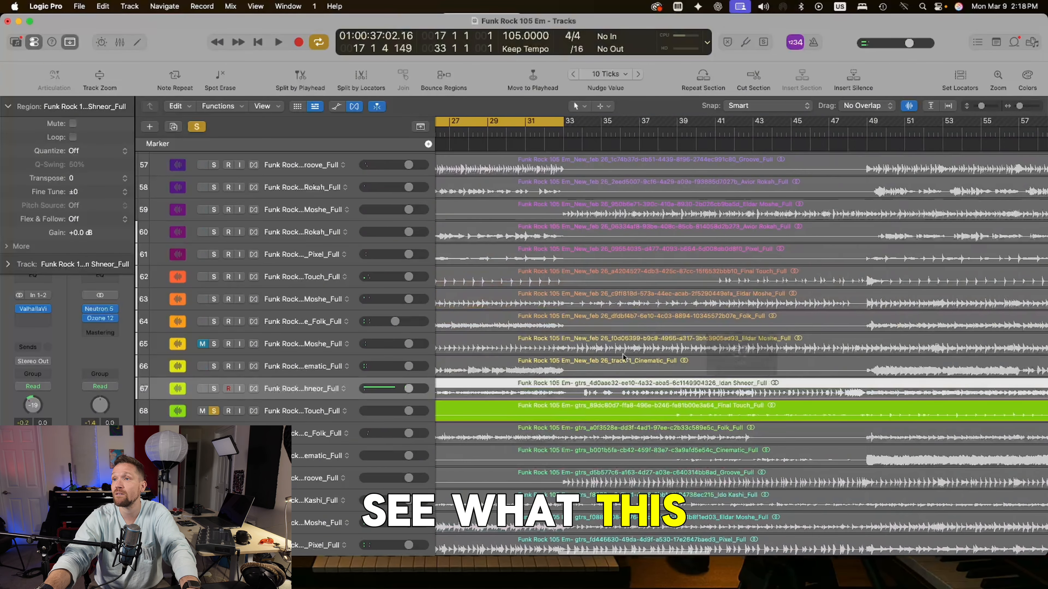
pyautogui.click(592, 132)
pyautogui.press('space')
pyautogui.click(305, 411)
pyautogui.click(202, 411)
pyautogui.click(213, 411)
# Step: Solo and select the Folk gtrs stem, track 69, and audition it from bars 5 and 17
pyautogui.click(214, 433)
pyautogui.hscroll(-10, 577, 374)
pyautogui.click(518, 132)
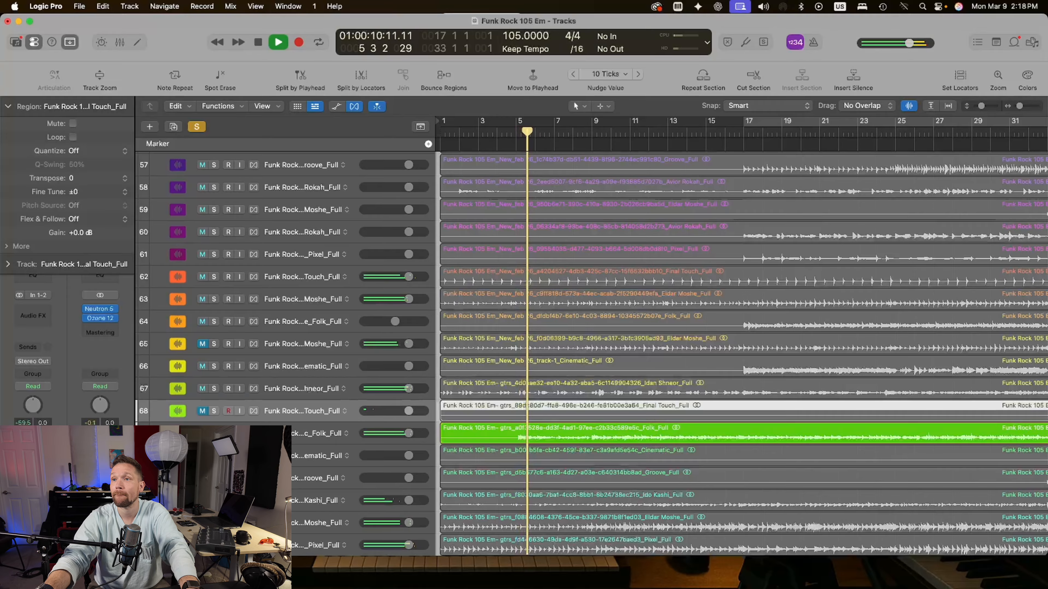
pyautogui.press('Down')
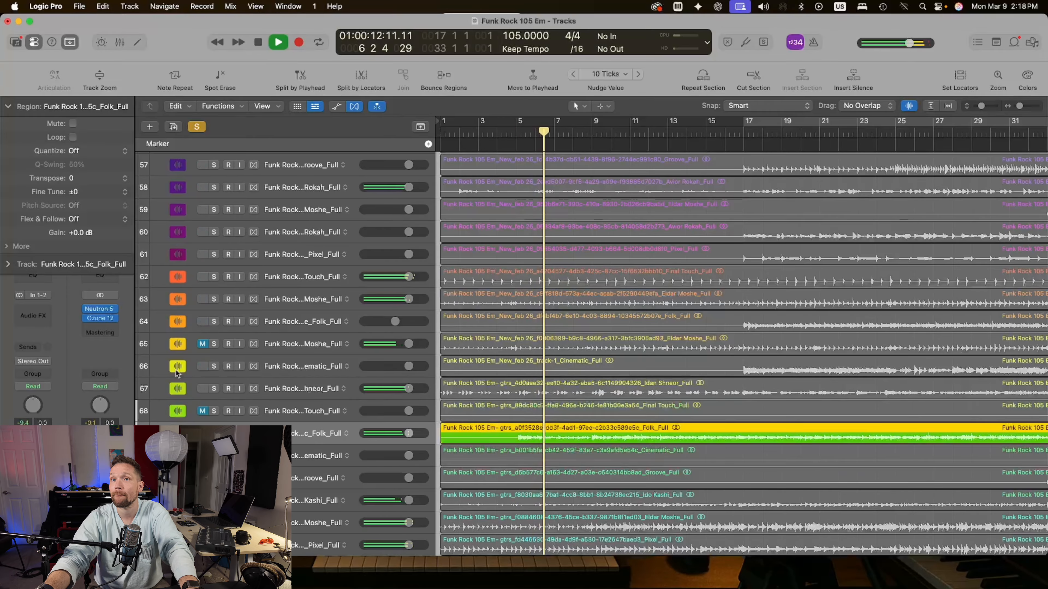
pyautogui.press('s')
pyautogui.press('s')
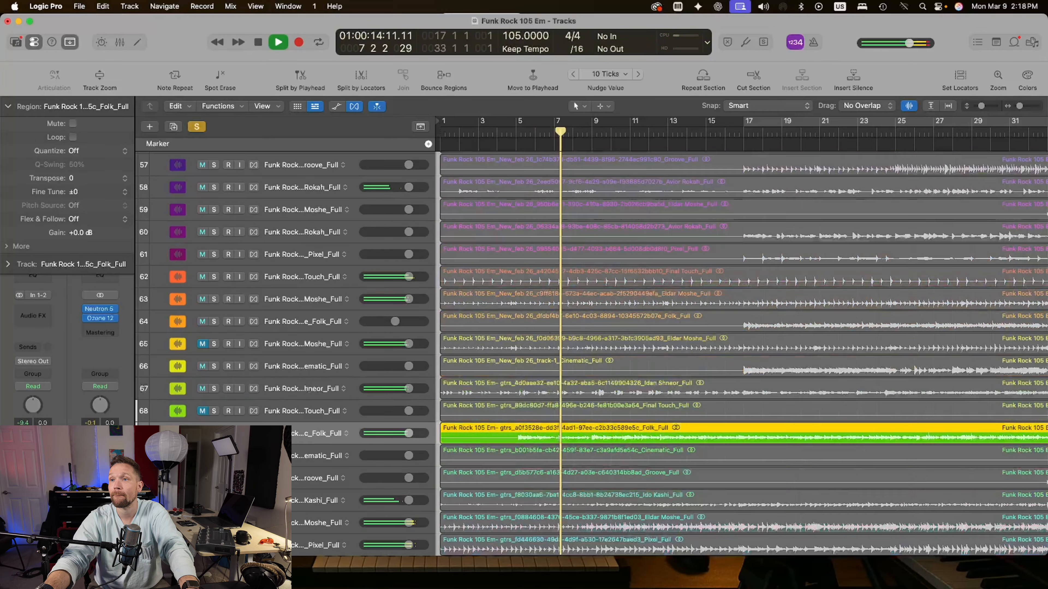
pyautogui.click(745, 132)
pyautogui.scroll(-4, 580, 342)
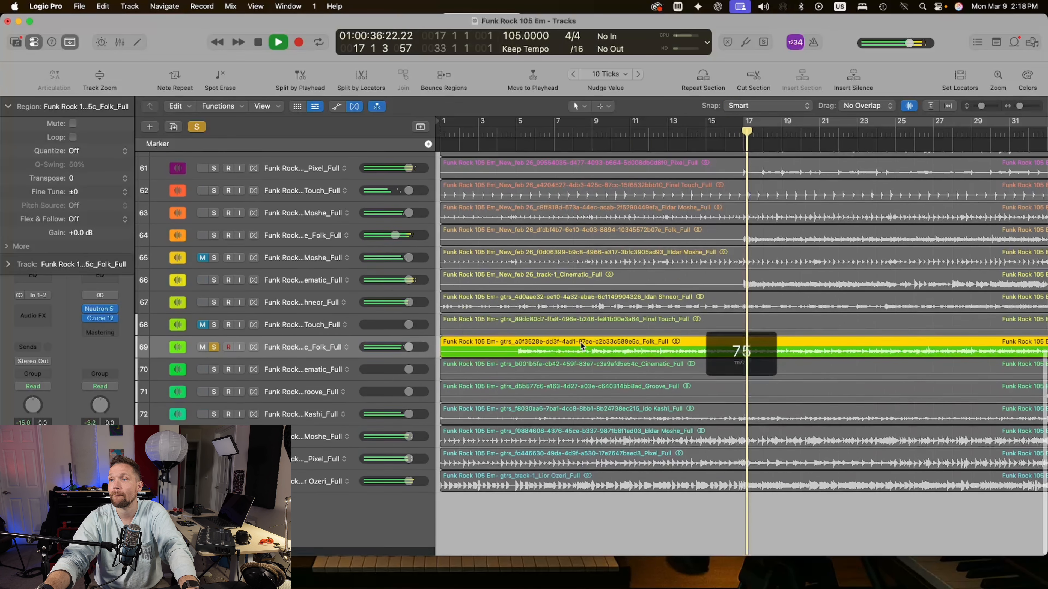
# Step: Add track 72 to the solo and play it with the Folk stem, cycling over bars 17 to 33
pyautogui.click(214, 423)
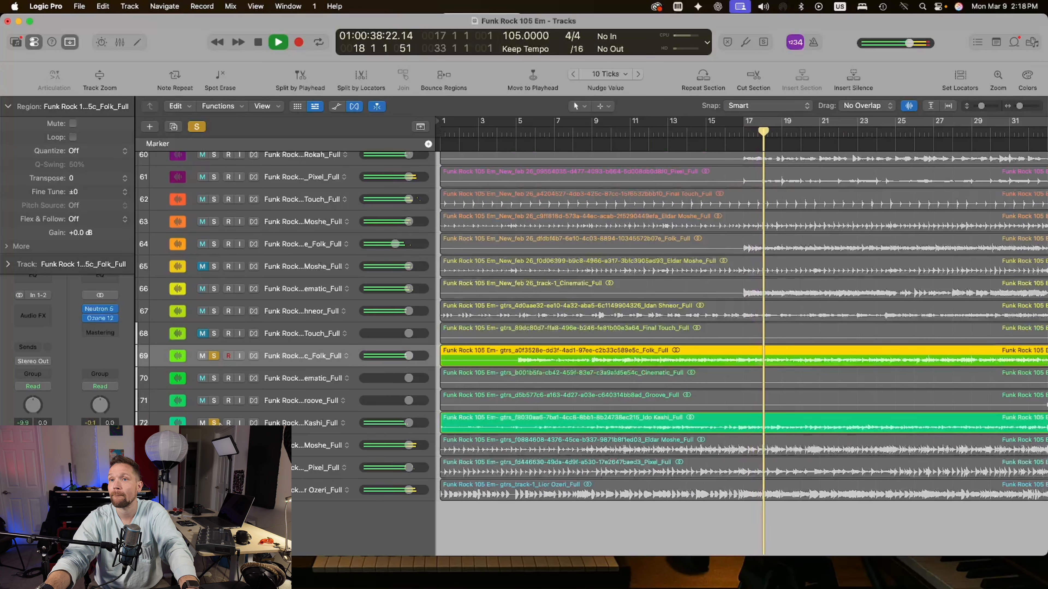
pyautogui.click(220, 423)
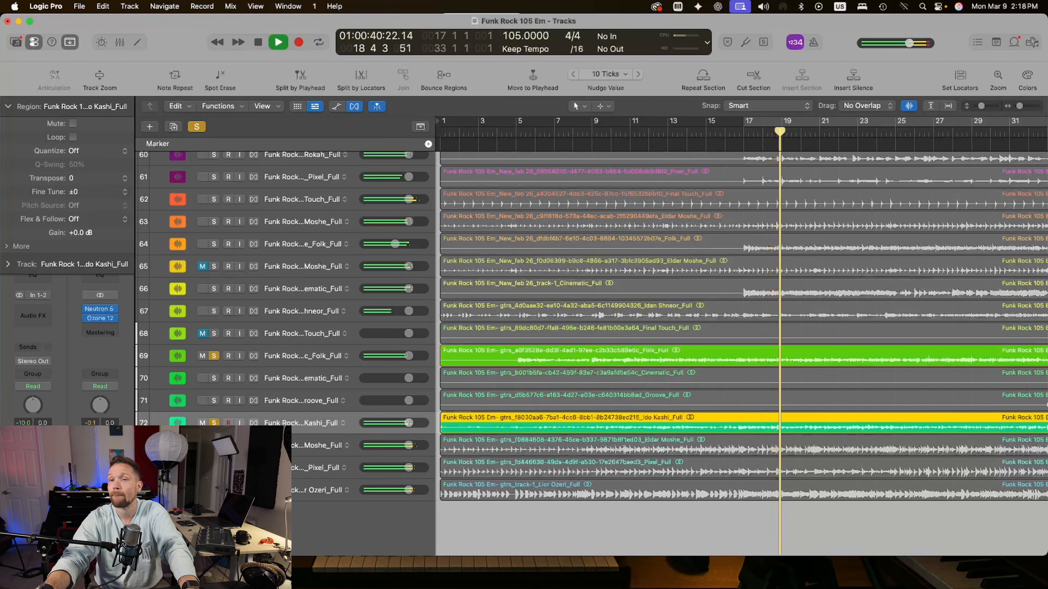
pyautogui.press('space')
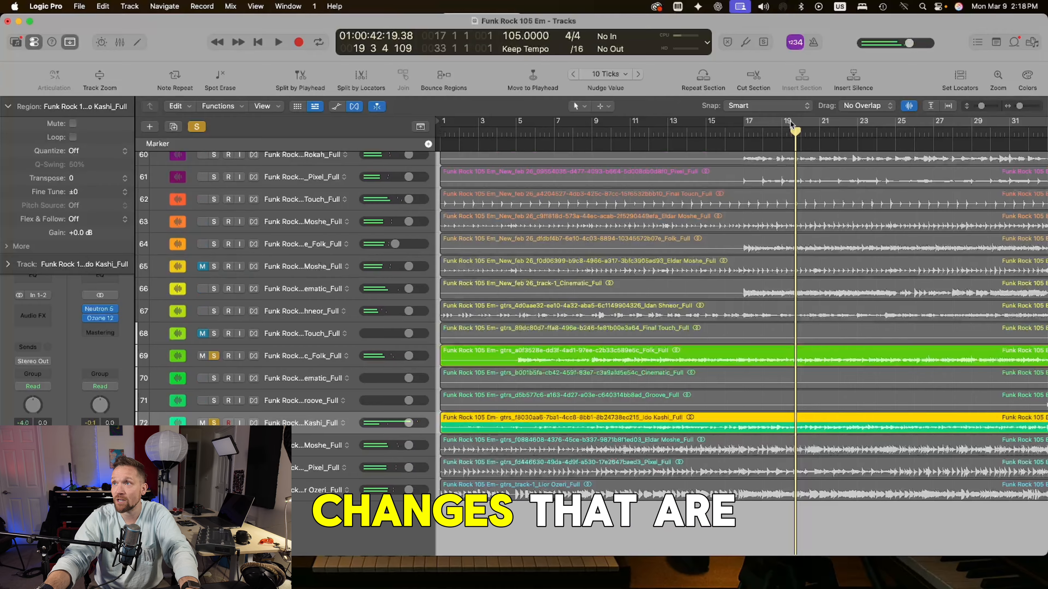
pyautogui.press('c')
pyautogui.hscroll(2, 872, 133)
pyautogui.click(812, 131)
pyautogui.press('space')
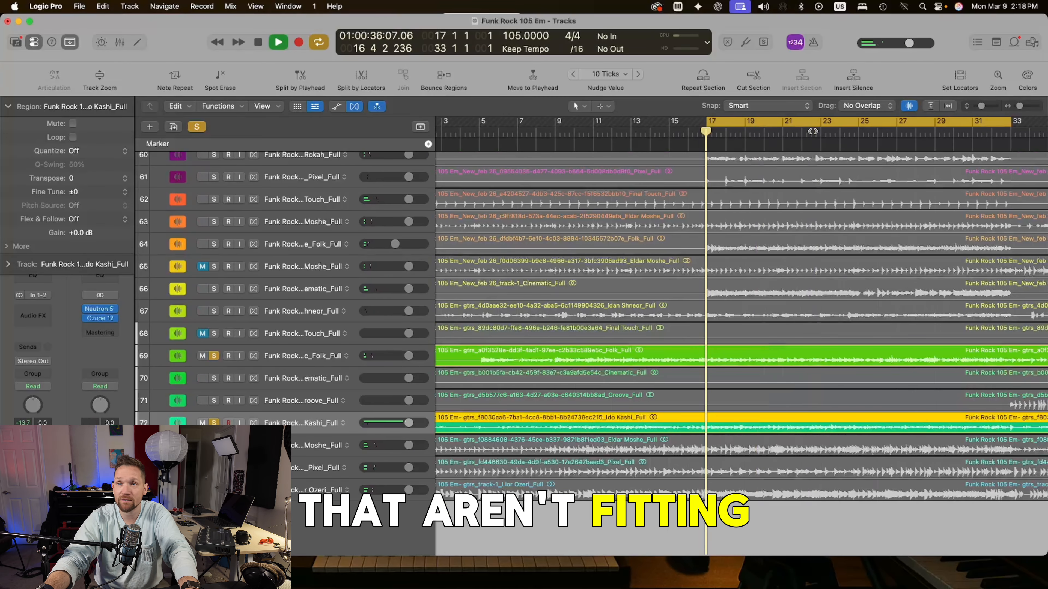
# Step: Move playback to around bar 25 and take the Folk track 69 out of solo to hear track 72 alone
pyautogui.hscroll(2, 863, 184)
pyautogui.hscroll(1, 863, 185)
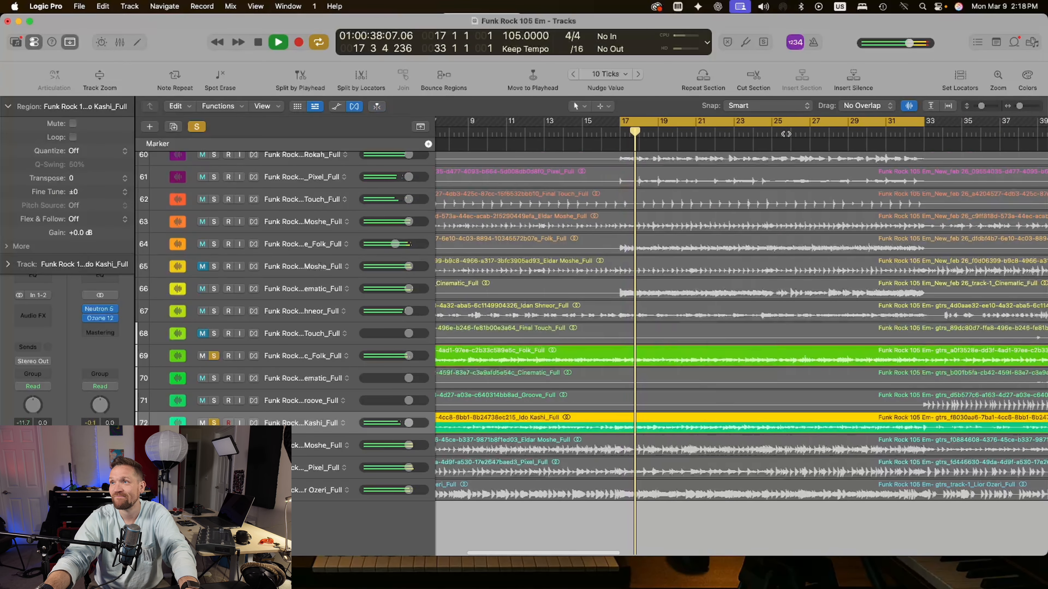
pyautogui.click(772, 133)
pyautogui.scroll(1, 214, 363)
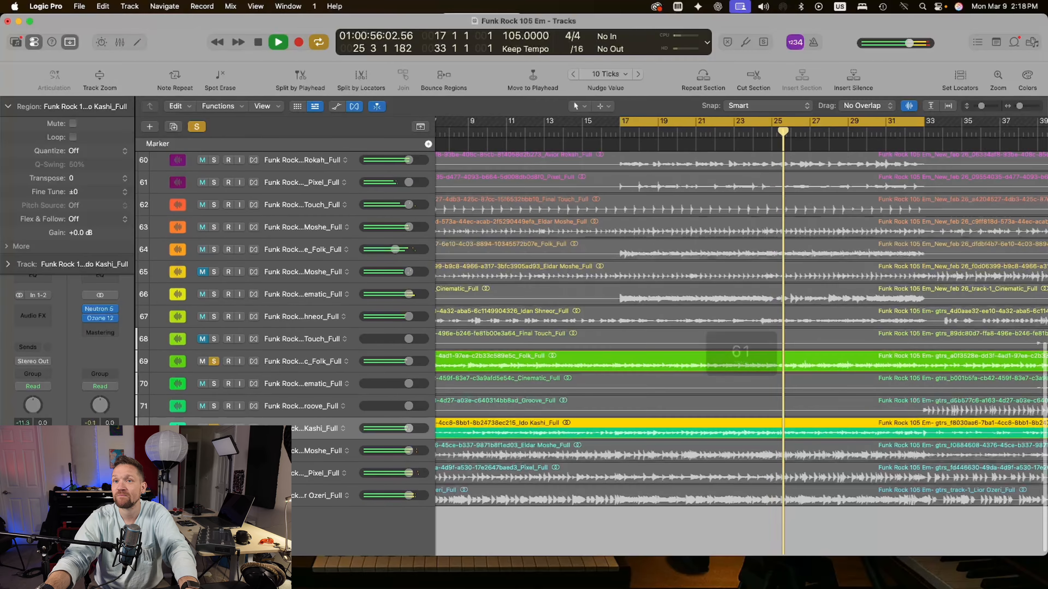
pyautogui.click(214, 362)
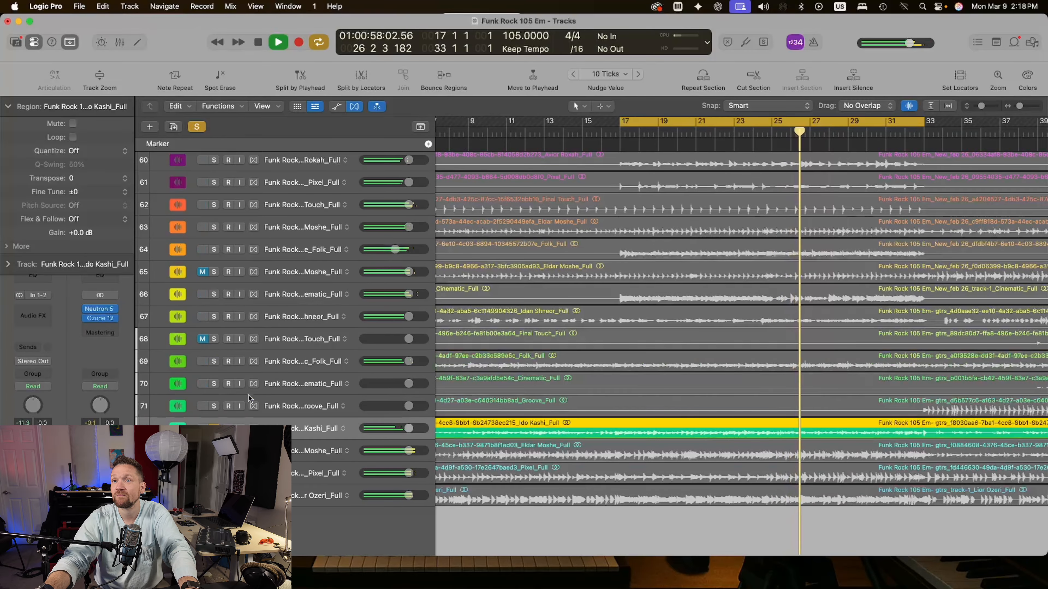
# Step: Switch the solo from track 72 to track 73, insert Neutron 5 on track 73 and run its Assistant
pyautogui.click(214, 451)
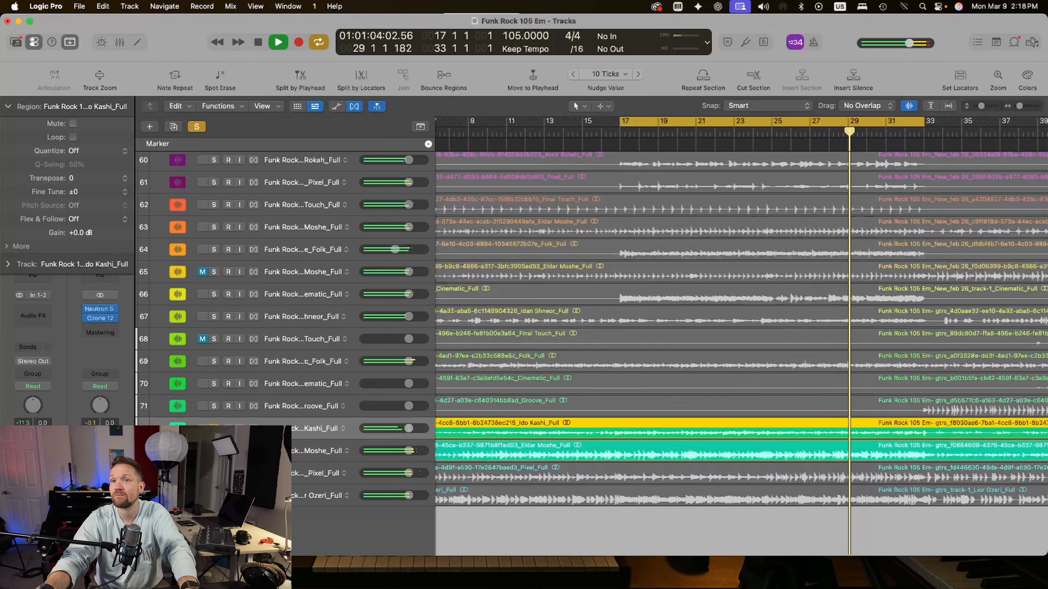
pyautogui.click(214, 428)
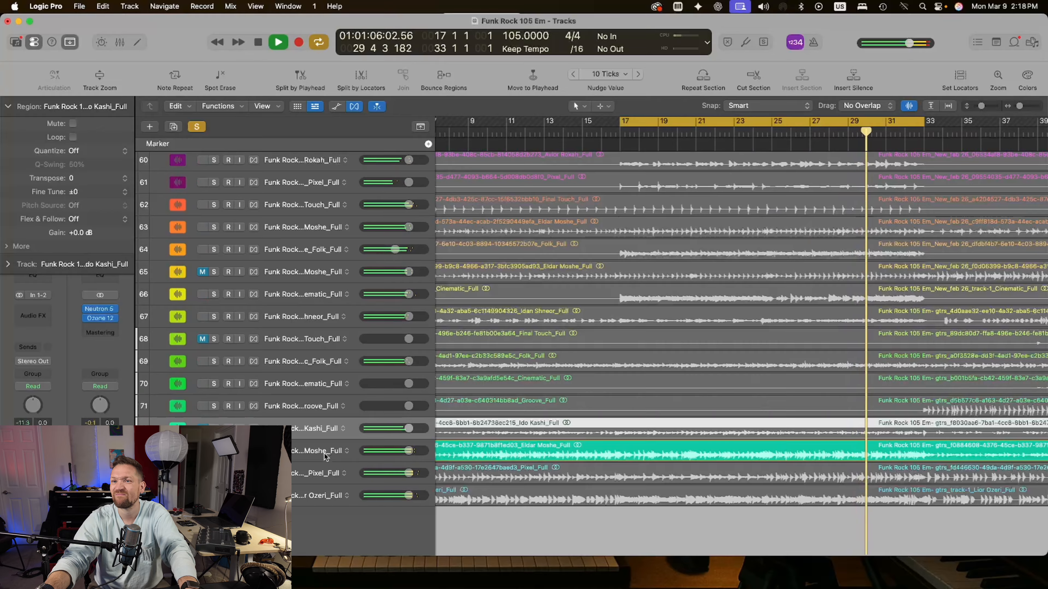
pyautogui.click(304, 455)
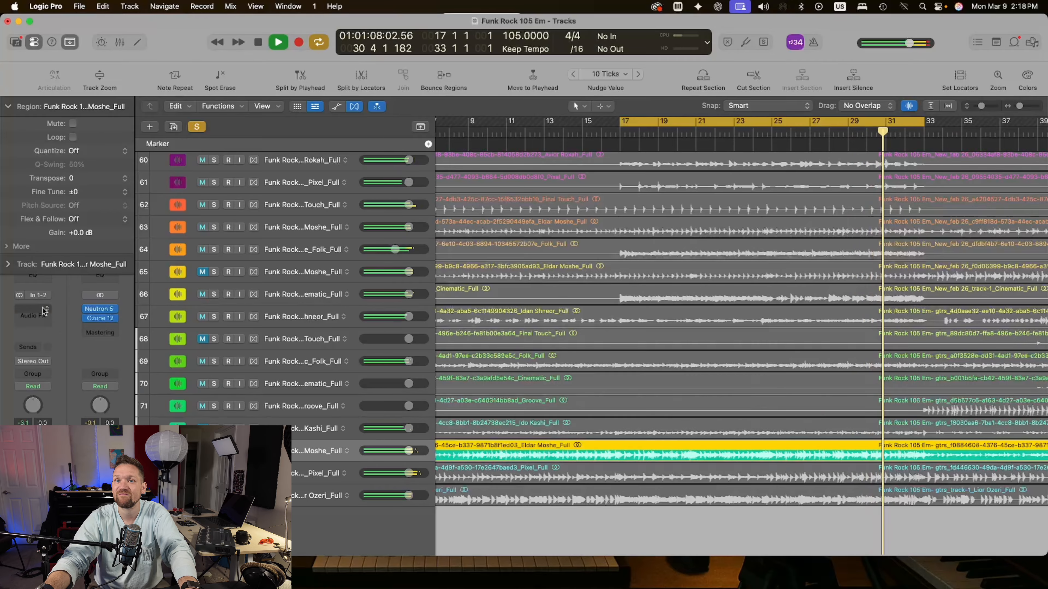
pyautogui.click(41, 317)
pyautogui.moveTo(104, 349)
pyautogui.click(175, 351)
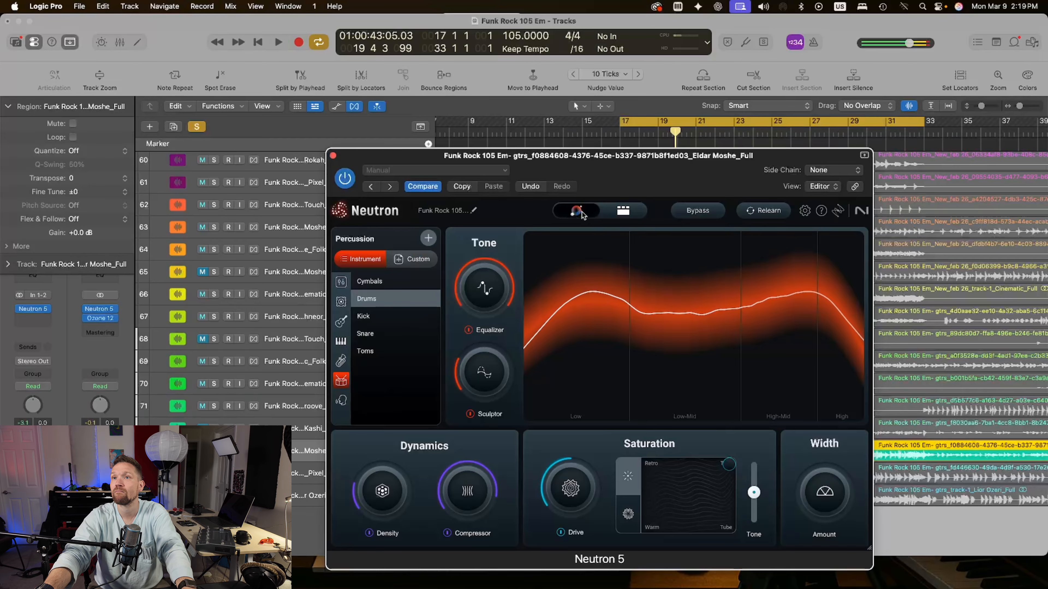
# Step: In track 73's Neutron 5 modules, set Compressor 1 to Vintage and the Exciter to Trash, and close the plug-in
pyautogui.click(619, 214)
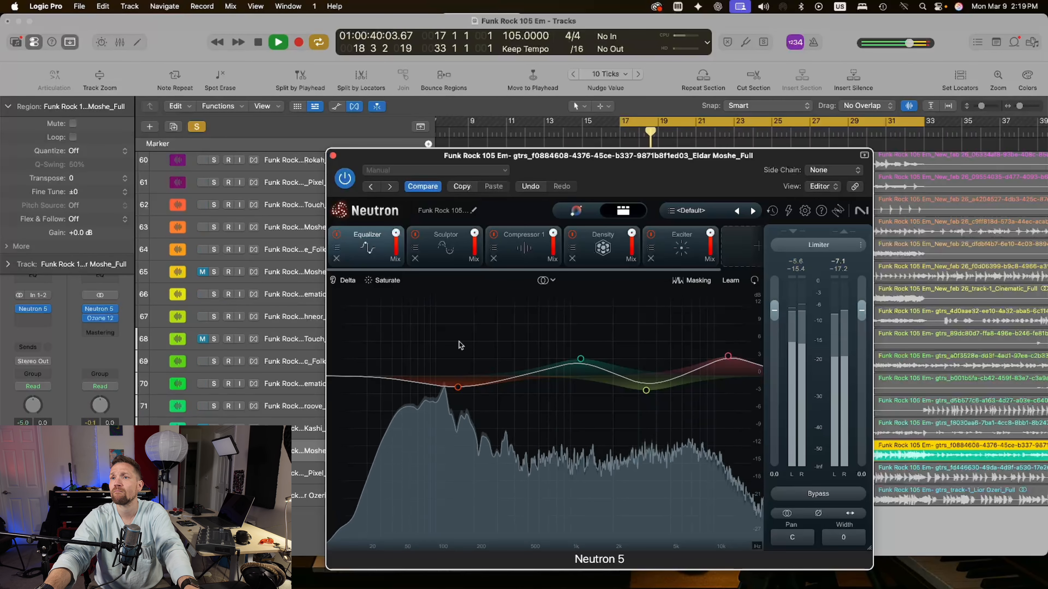
pyautogui.moveTo(460, 345)
pyautogui.mouseDown()
pyautogui.moveTo(556, 362)
pyautogui.moveTo(591, 328)
pyautogui.moveTo(705, 329)
pyautogui.mouseUp()
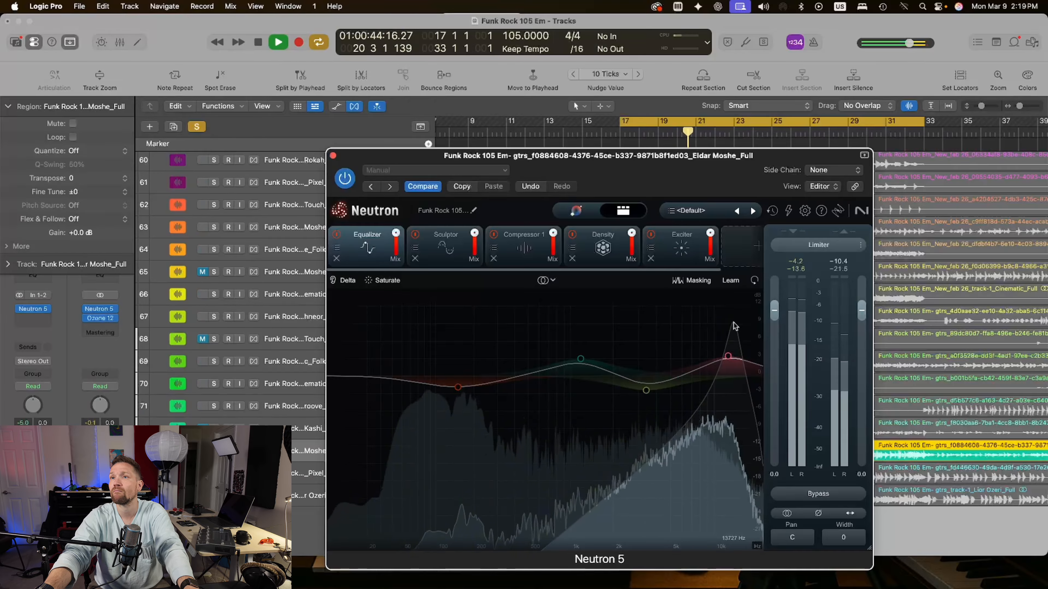
pyautogui.click(551, 252)
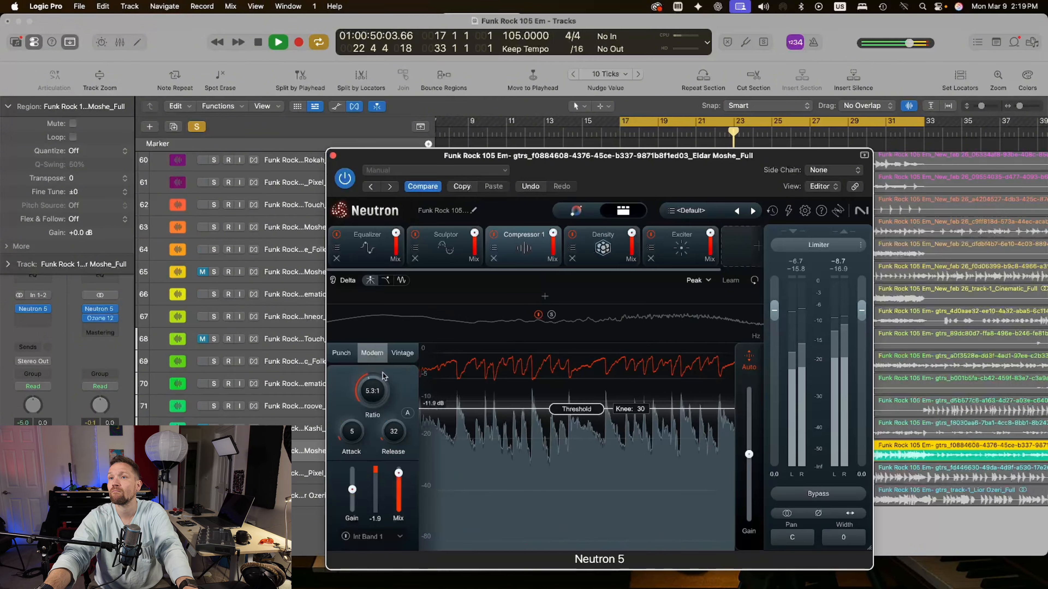
pyautogui.click(402, 352)
pyautogui.click(639, 250)
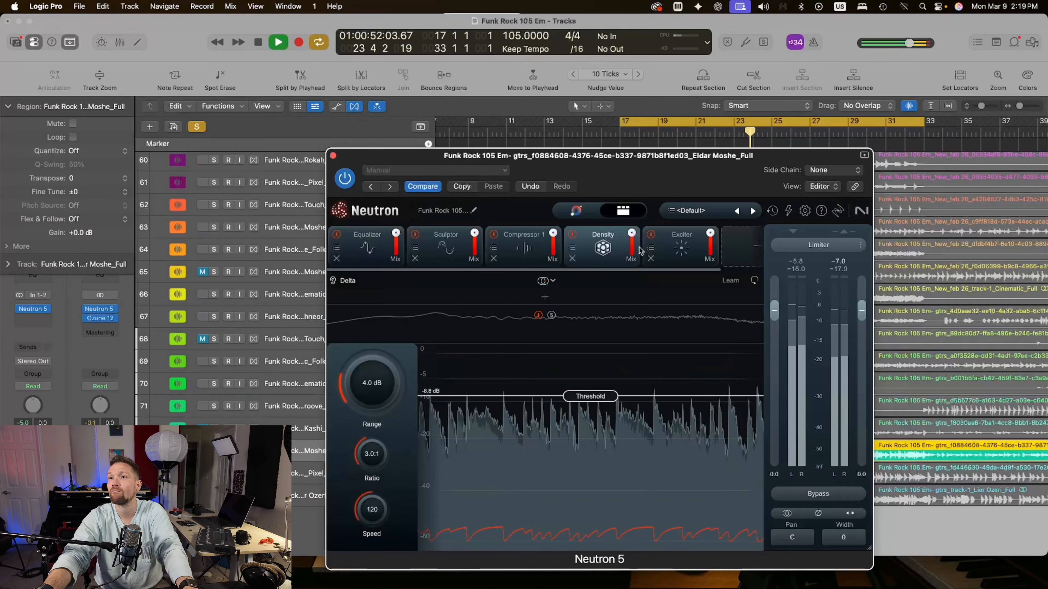
pyautogui.click(693, 249)
pyautogui.click(547, 380)
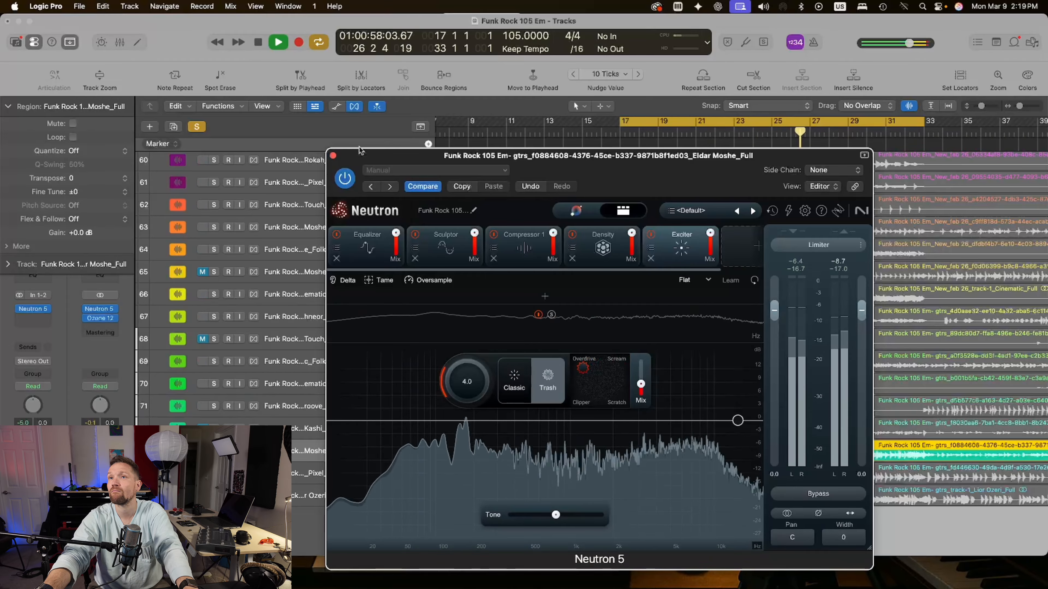
pyautogui.click(334, 156)
pyautogui.press('space')
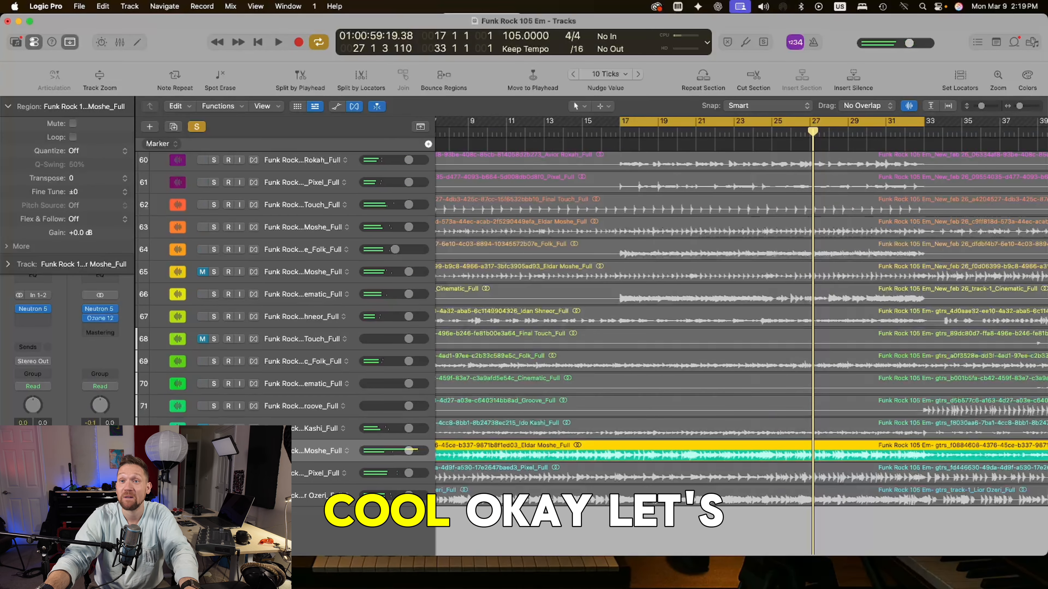
# Step: Move the solo to the Pixel track 74 and audition it from bar 17, the song start and around bar 25
pyautogui.click(214, 451)
pyautogui.click(214, 474)
pyautogui.press('space')
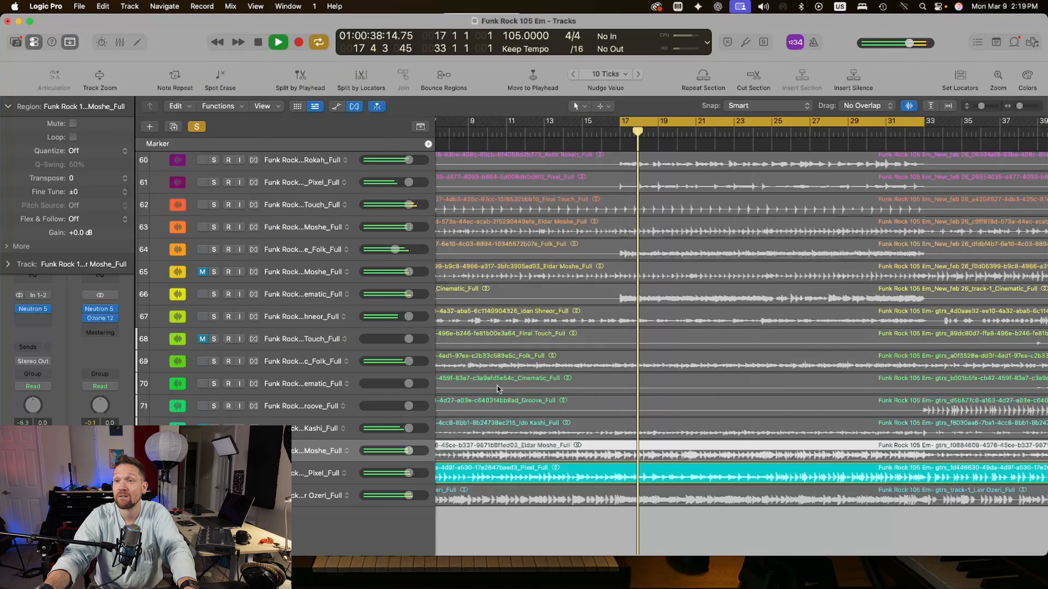
pyautogui.press('Return')
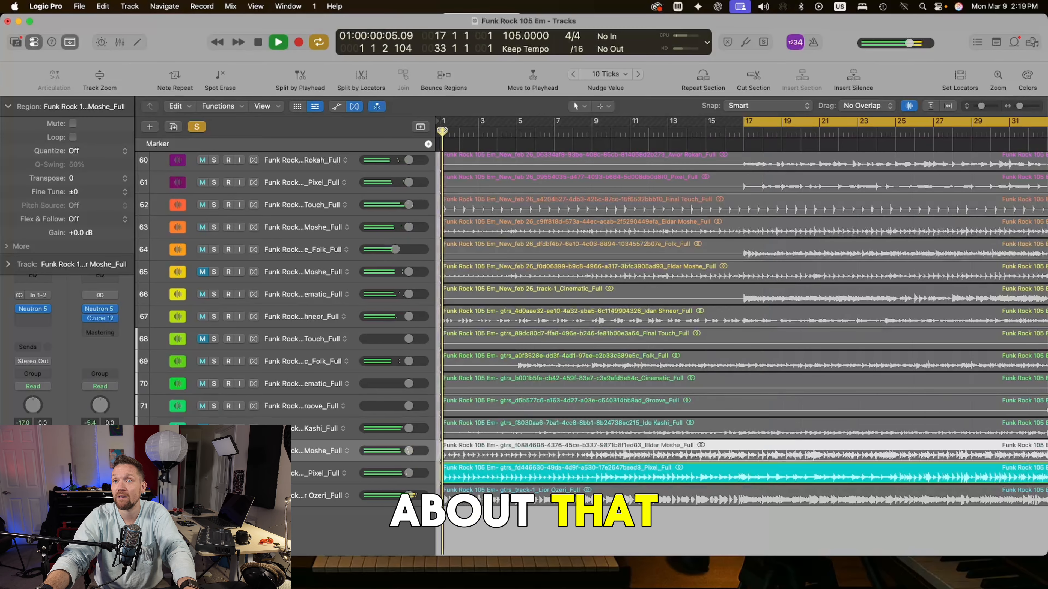
pyautogui.click(892, 134)
pyautogui.hscroll(3, 893, 134)
pyautogui.press('space')
pyautogui.click(243, 473)
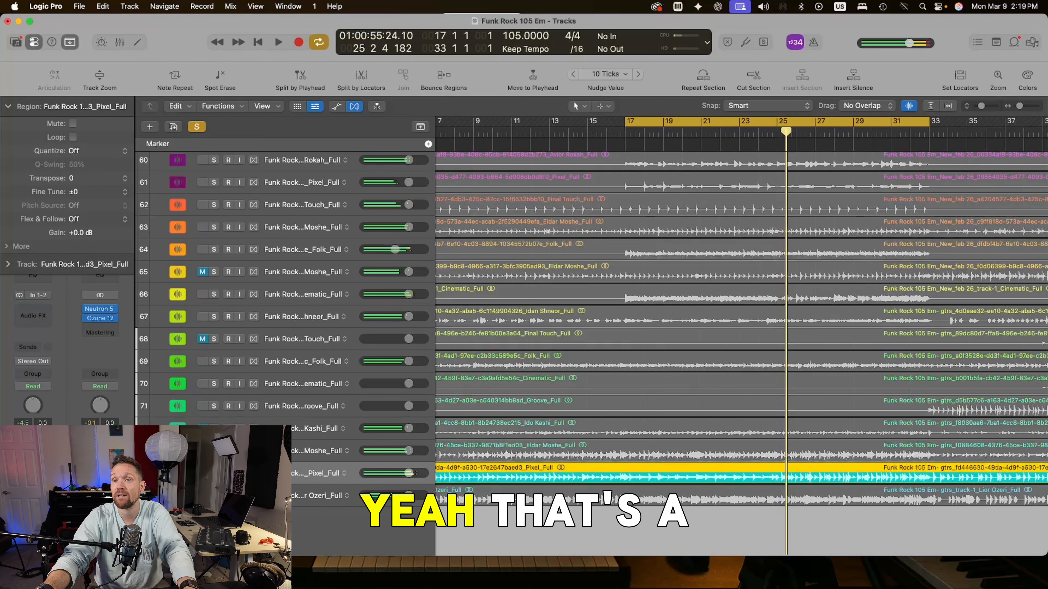
# Step: Switch the solo from Pixel to track 75, play it from bar 17 and add track 73 to the solo
pyautogui.click(213, 473)
pyautogui.click(214, 495)
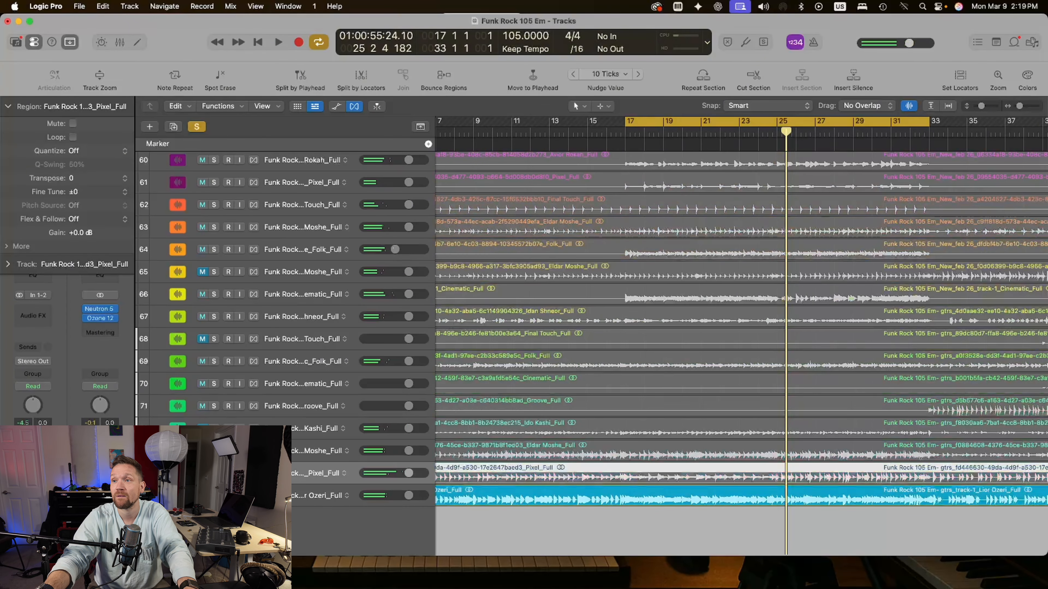
pyautogui.press('space')
pyautogui.click(306, 496)
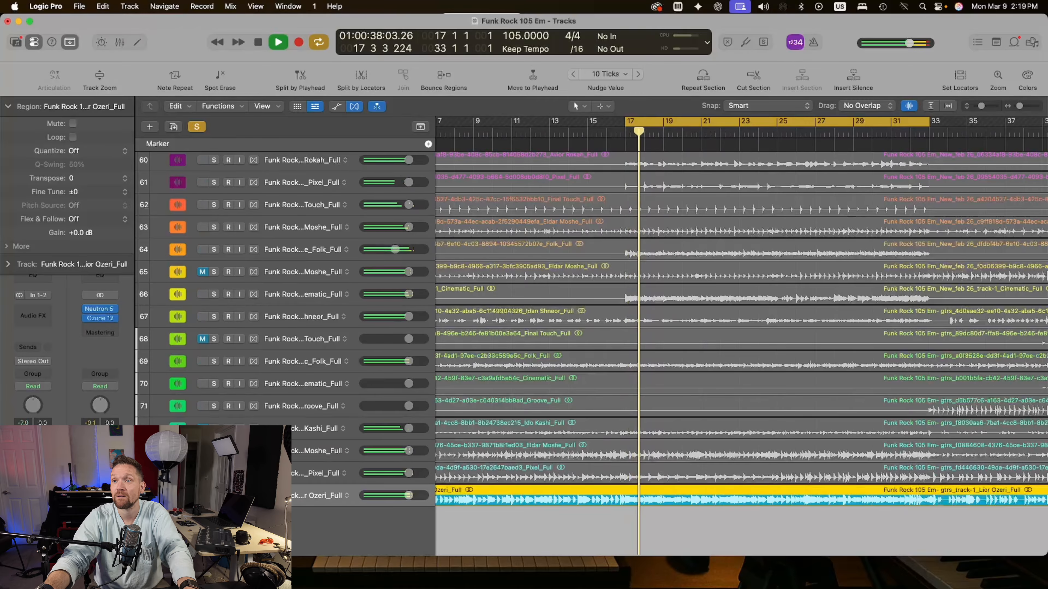
pyautogui.hscroll(-5, 422, 140)
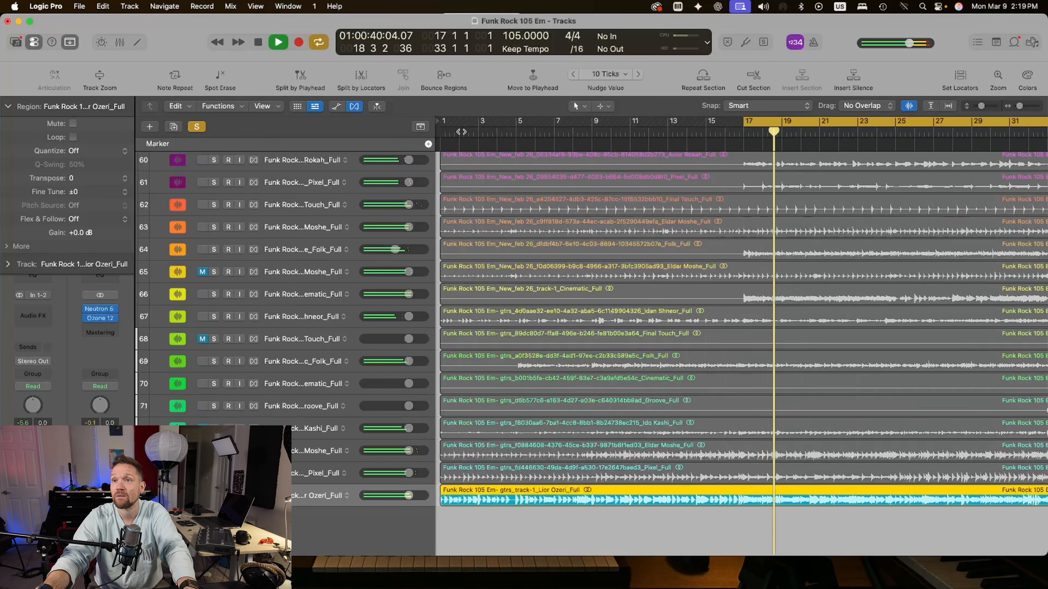
pyautogui.click(213, 451)
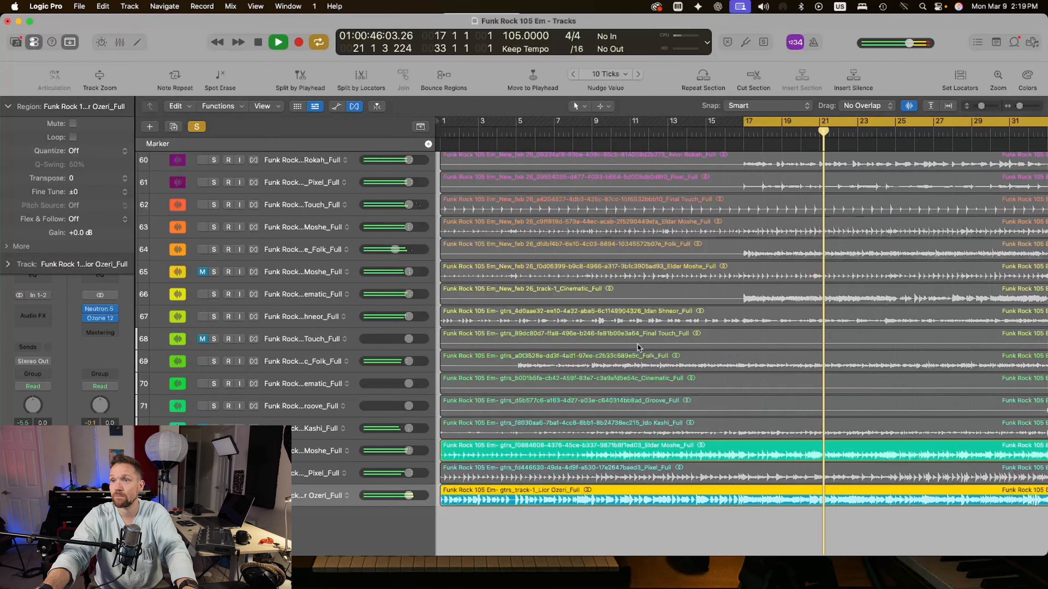
# Step: Audition tracks 73 and 75 together from around bar 29 and from bar 33 with cycling turned off
pyautogui.hscroll(5, 549, 398)
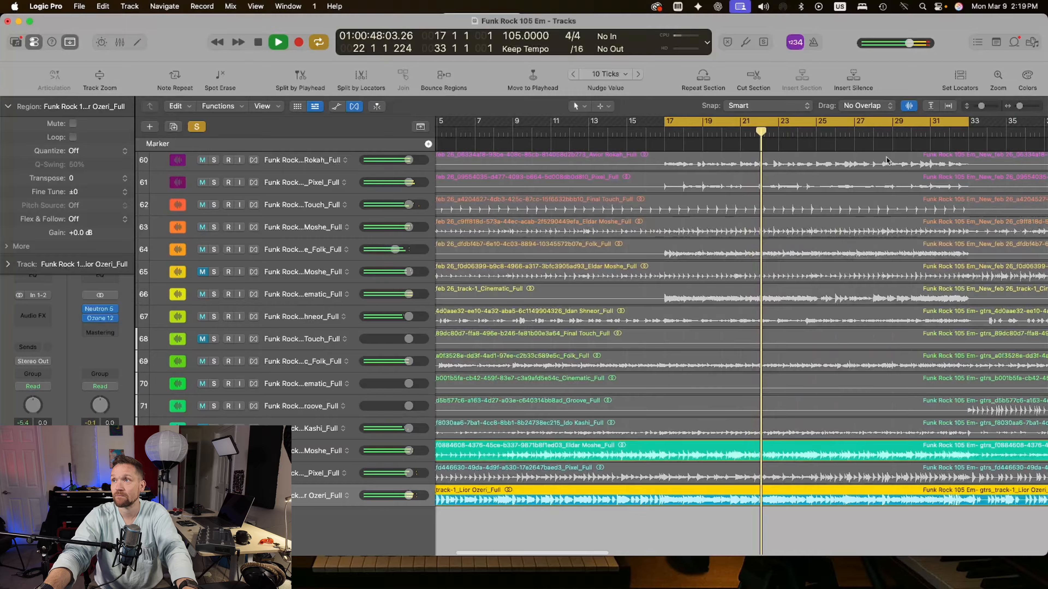
pyautogui.click(901, 135)
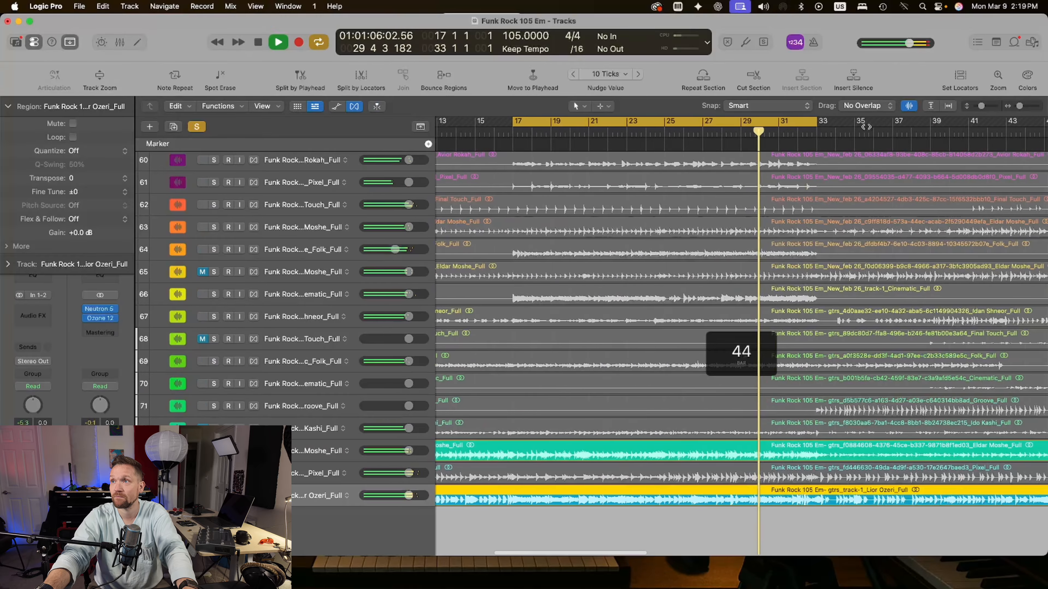
pyautogui.click(805, 125)
pyautogui.click(818, 132)
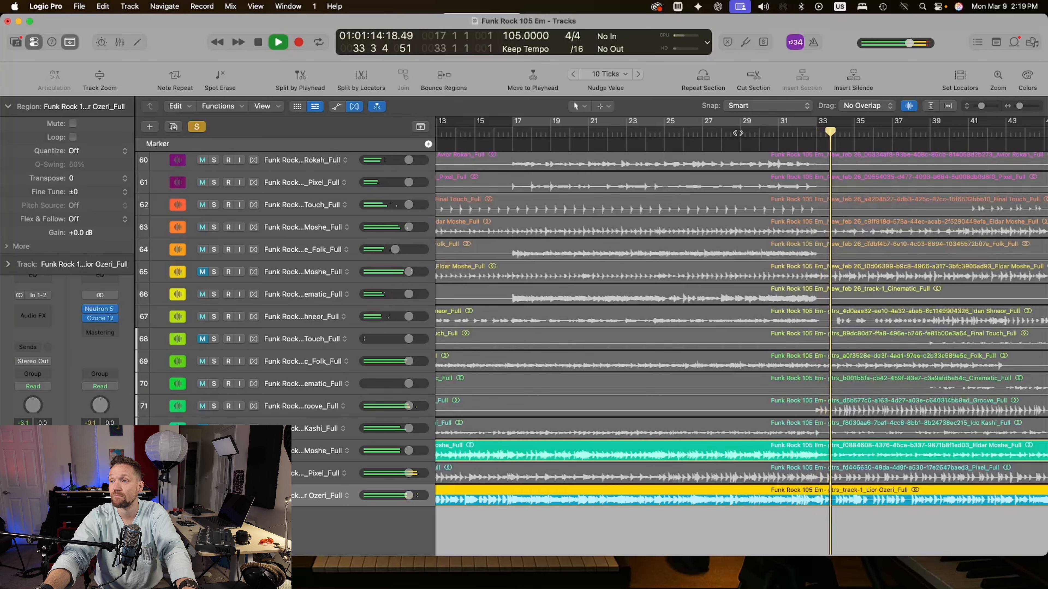
# Step: Audition the soloed tracks 73 and 75 together from bar 49 through to the end of the song
pyautogui.hscroll(10, 739, 133)
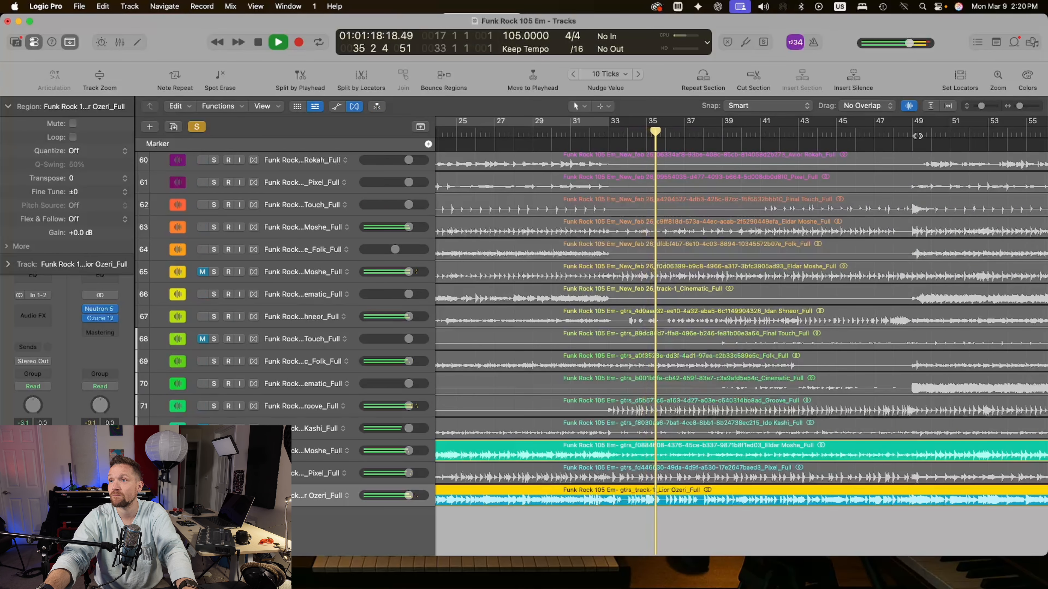
pyautogui.click(915, 135)
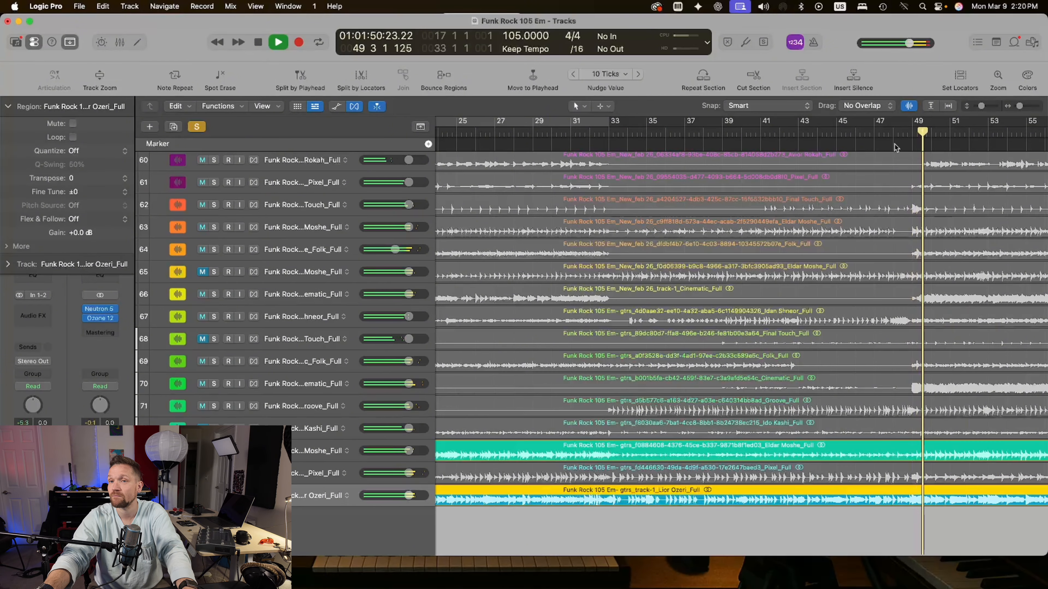
pyautogui.hscroll(10, 851, 291)
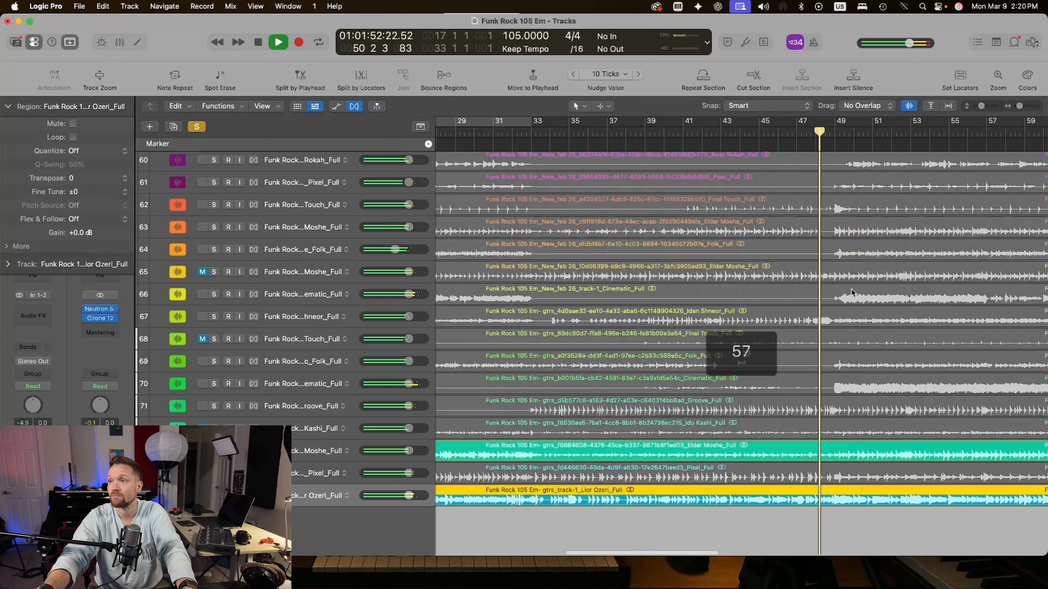
pyautogui.hscroll(6, 851, 291)
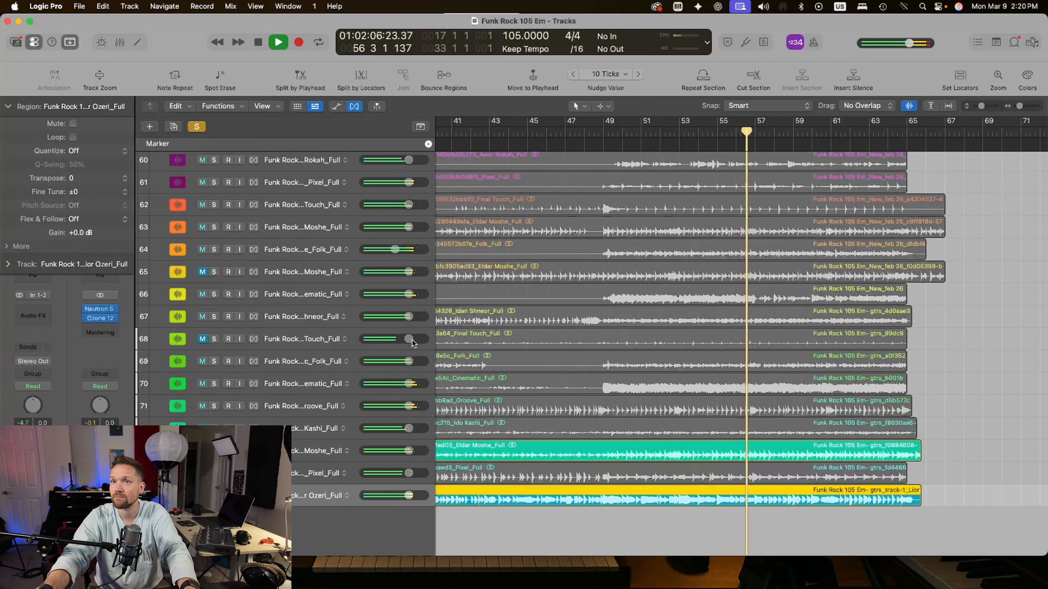
pyautogui.scroll(15, 550, 257)
pyautogui.scroll(-5, 621, 291)
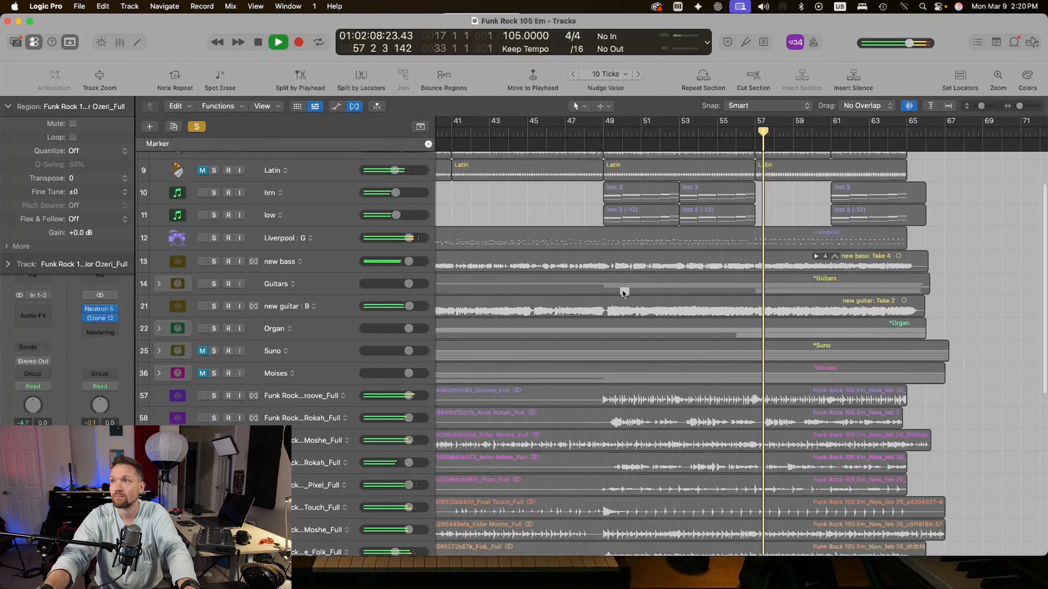
pyautogui.scroll(-10, 624, 291)
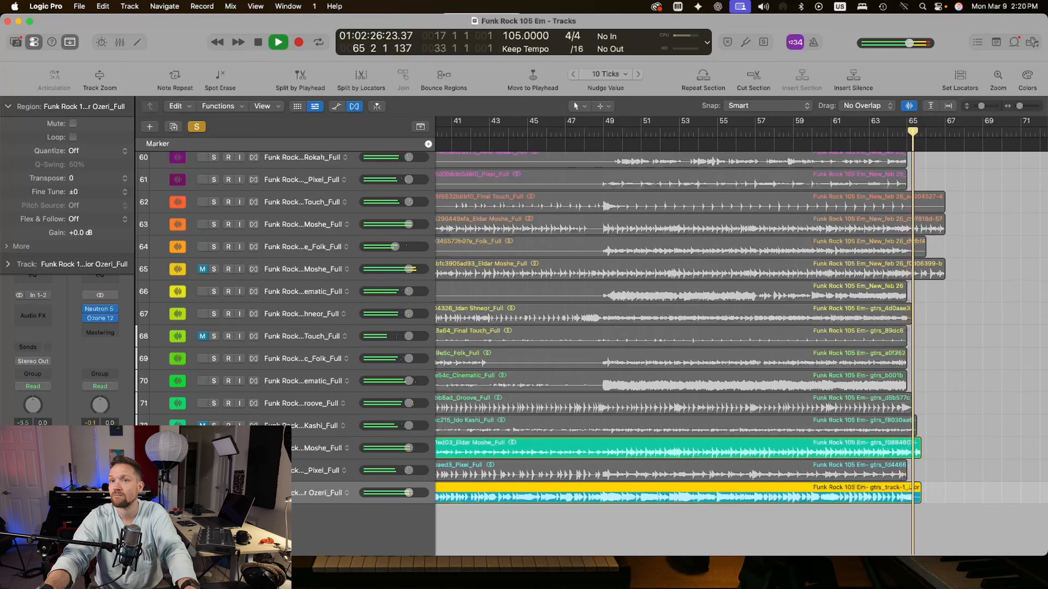
# Step: Replay the soloed pair briefly from the song start, stop playback, and take tracks 73 and 75 out of solo
pyautogui.press('Return')
pyautogui.press('space')
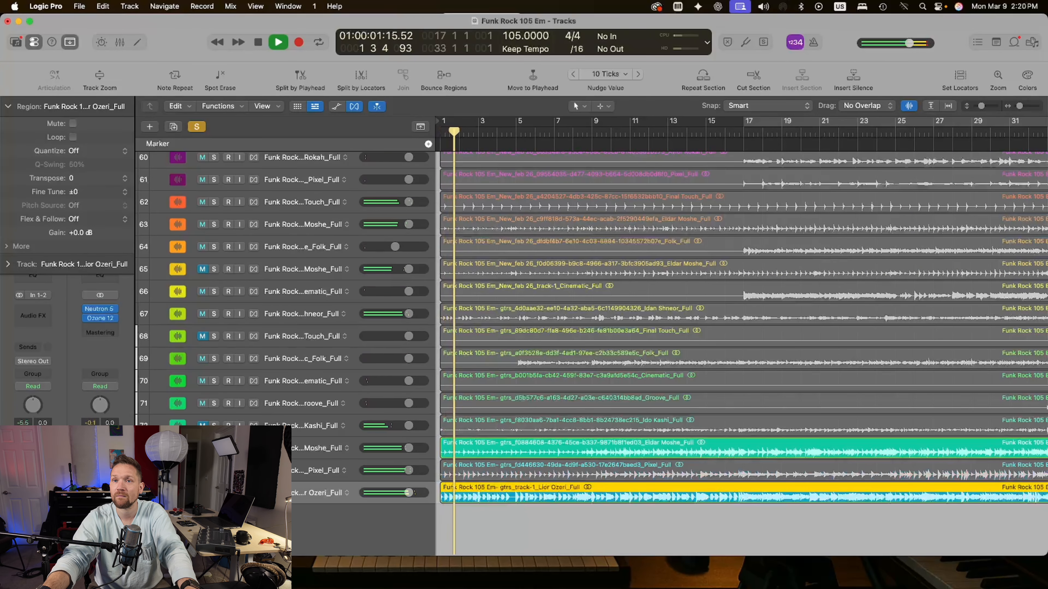
pyautogui.press('space')
pyautogui.click(213, 448)
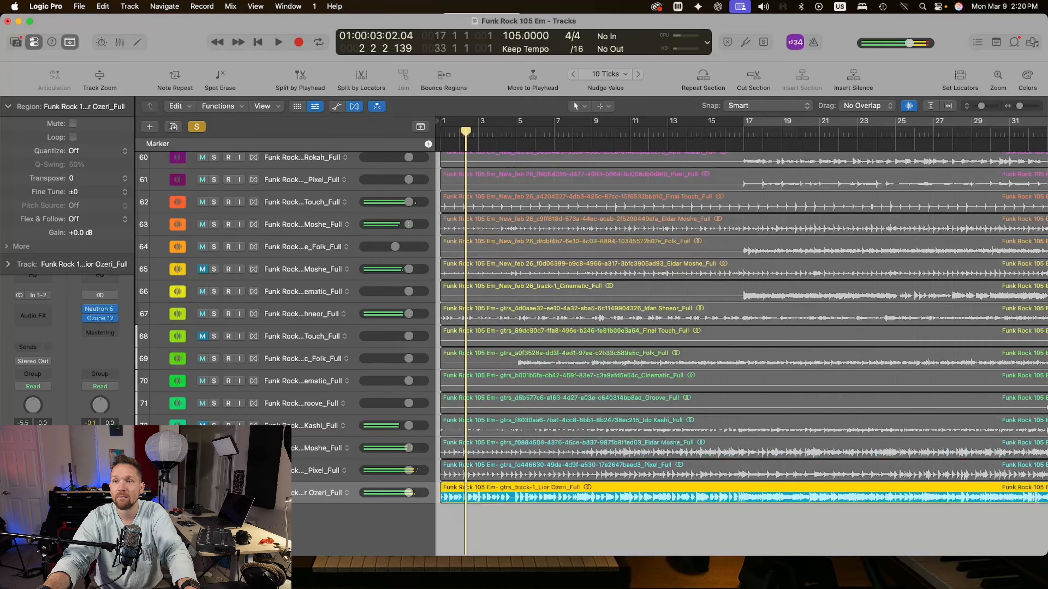
pyautogui.click(213, 492)
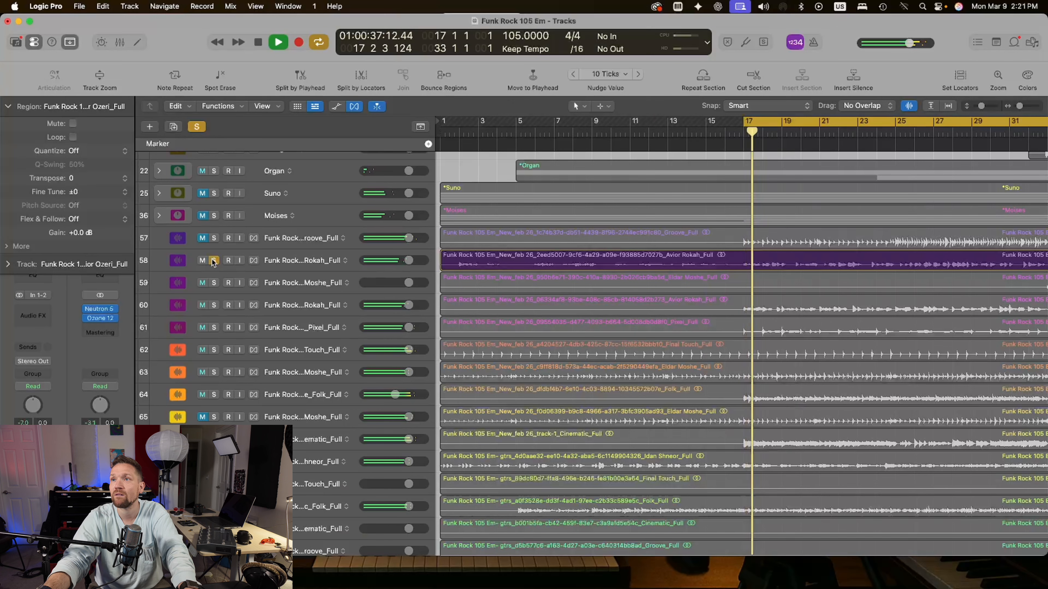
# Step: Solo the purple track 60, move it up one position to sit directly below track 58, and solo track 58 with it
pyautogui.click(214, 261)
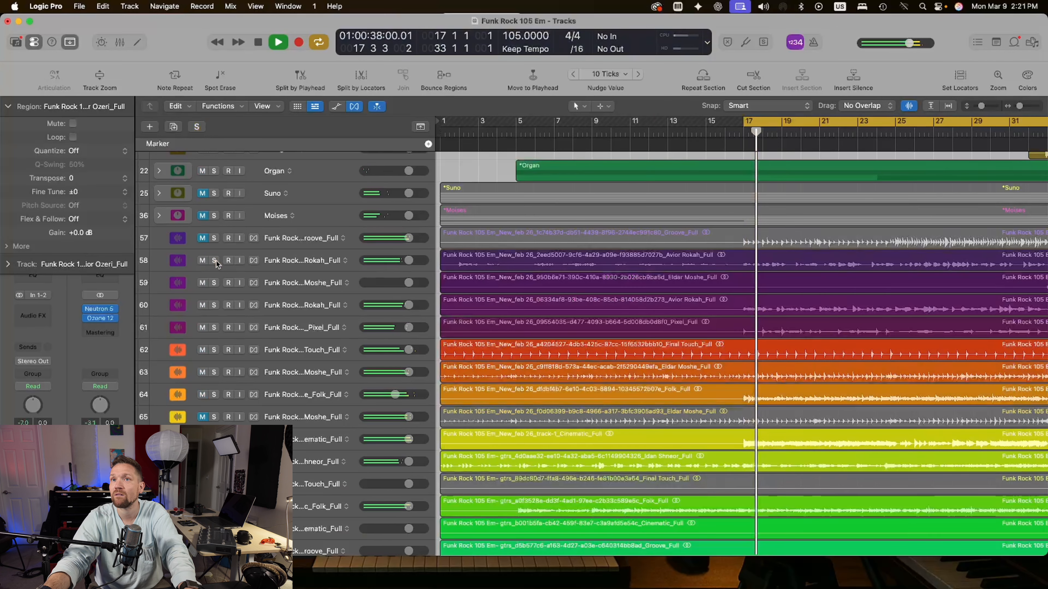
pyautogui.click(214, 261)
pyautogui.click(213, 261)
pyautogui.click(214, 305)
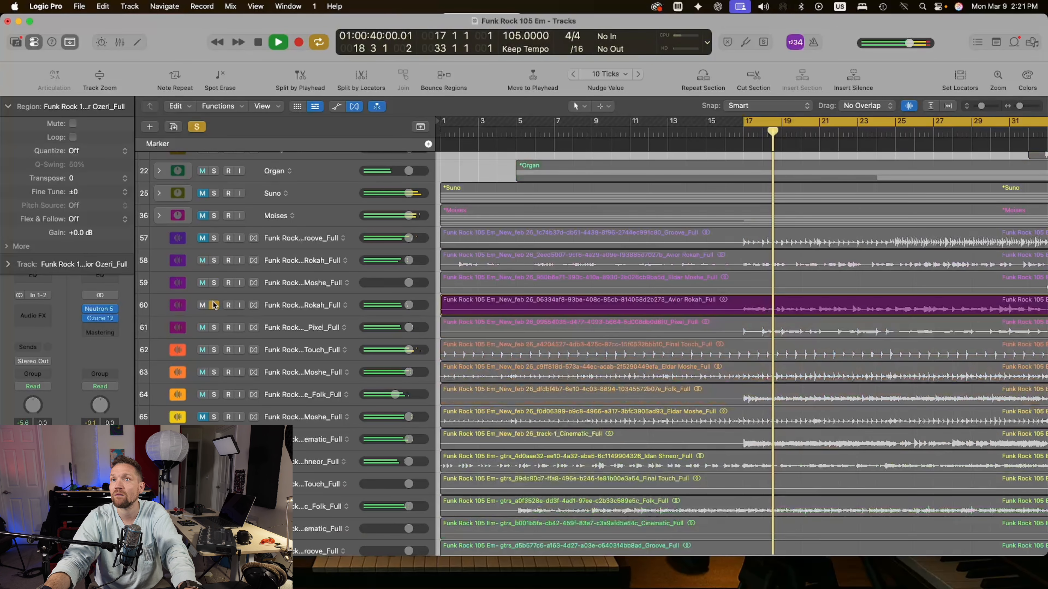
pyautogui.moveTo(279, 304); pyautogui.dragTo(304, 282)
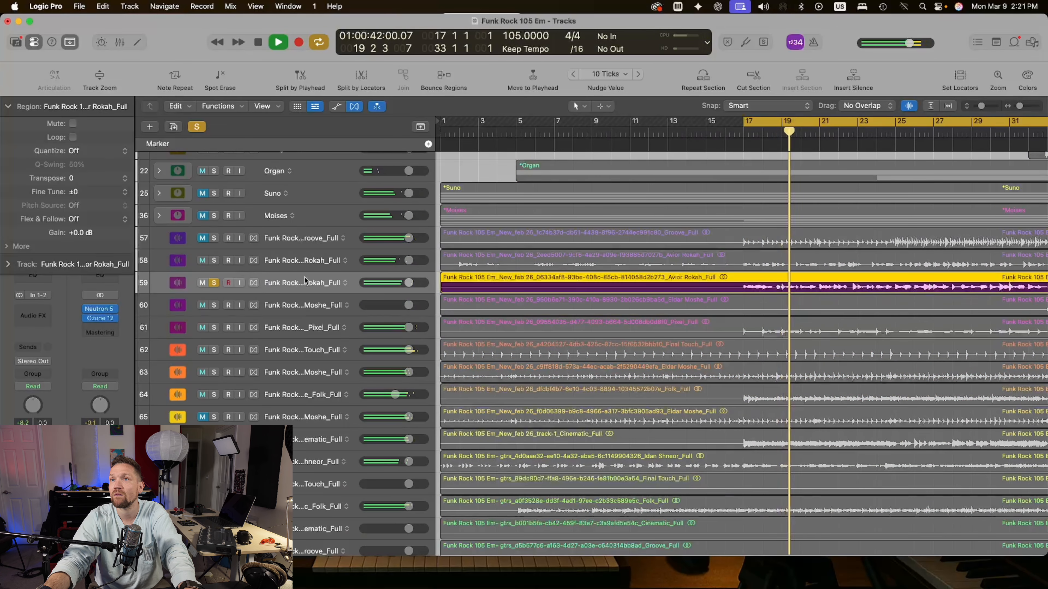
pyautogui.click(214, 260)
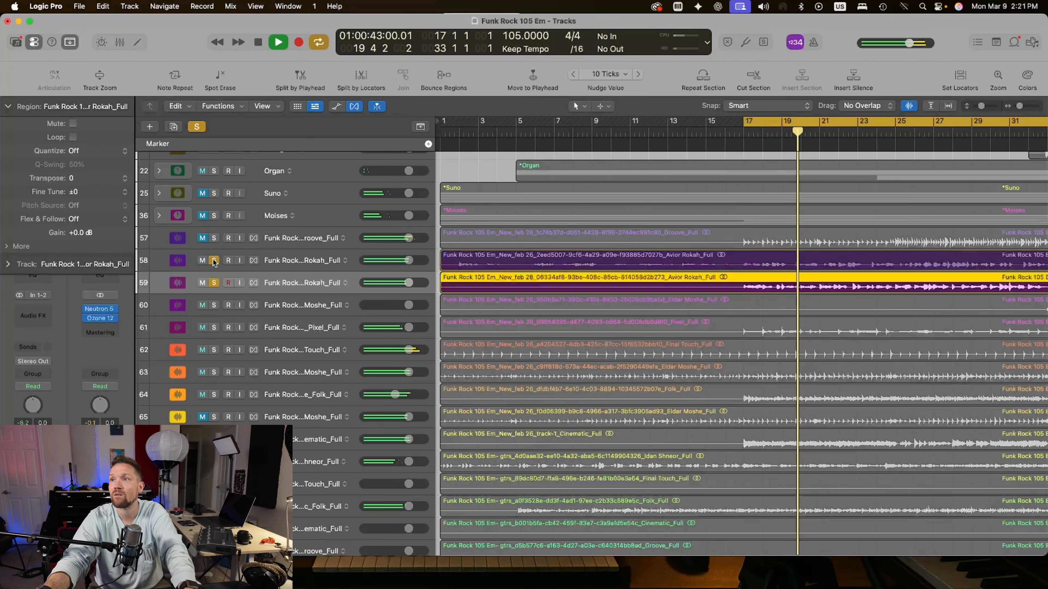
# Step: Check the Pixel track 61 briefly in solo, then solo the Final Touch track 62 and move it up to position 60
pyautogui.click(214, 329)
pyautogui.click(213, 328)
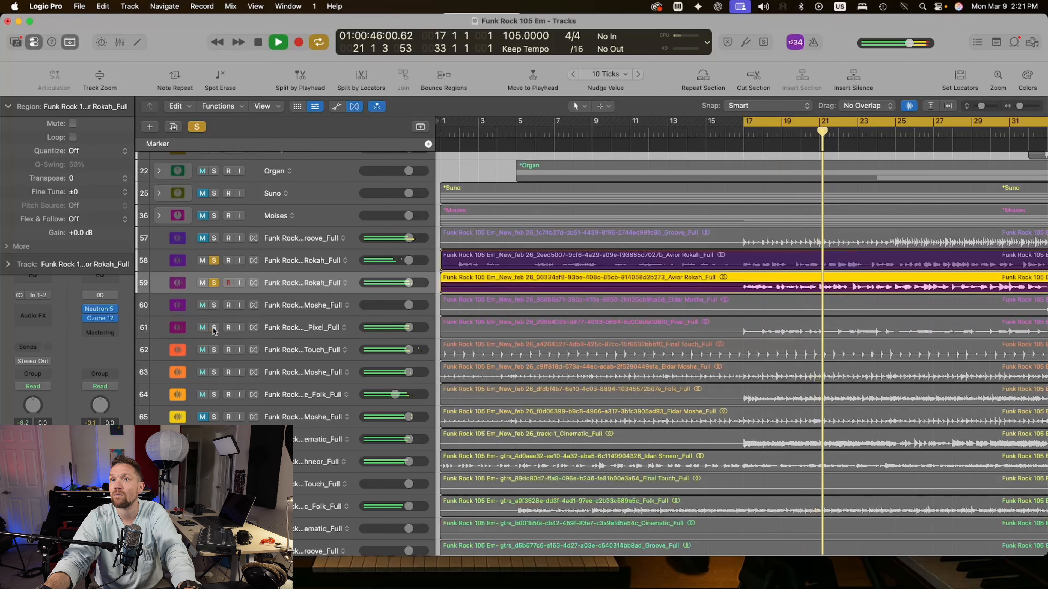
pyautogui.click(214, 350)
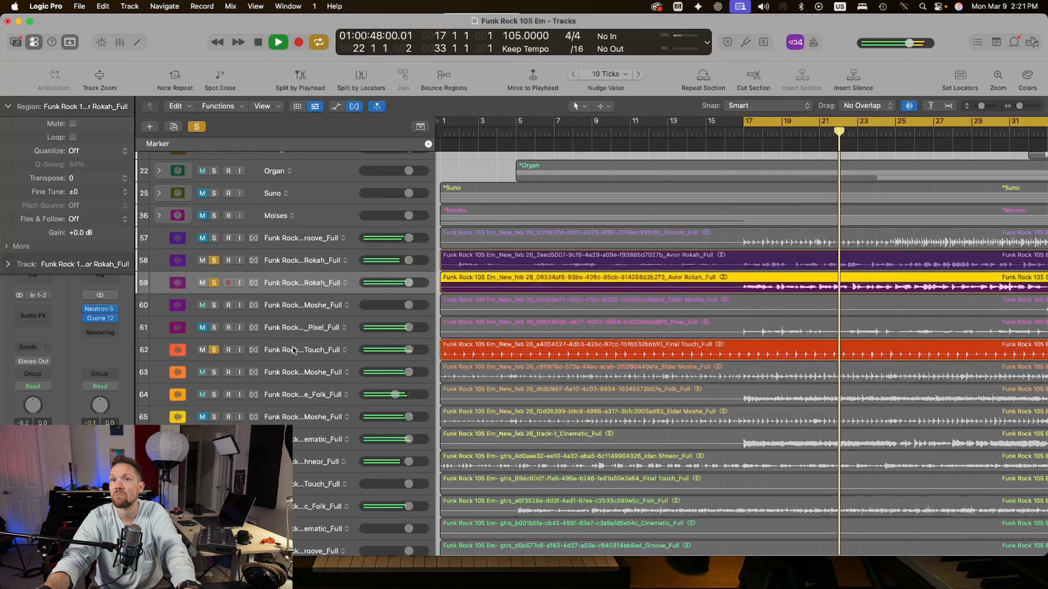
pyautogui.moveTo(306, 350); pyautogui.dragTo(297, 306)
pyautogui.scroll(-2, 301, 344)
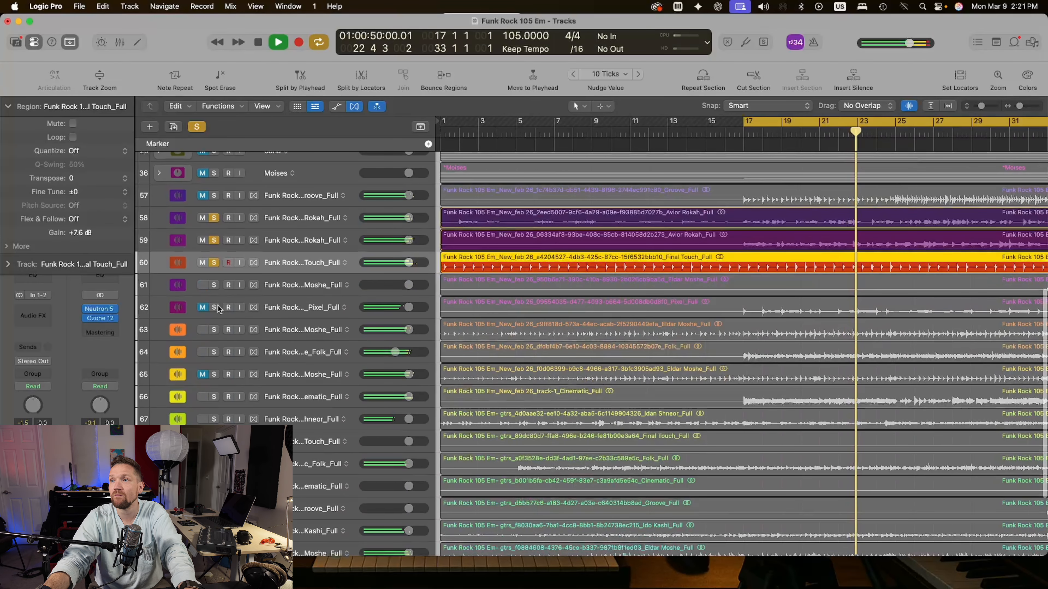
# Step: Check the orange track 63 briefly in solo, then solo the Folk track 64 and move it up to position 61
pyautogui.click(214, 331)
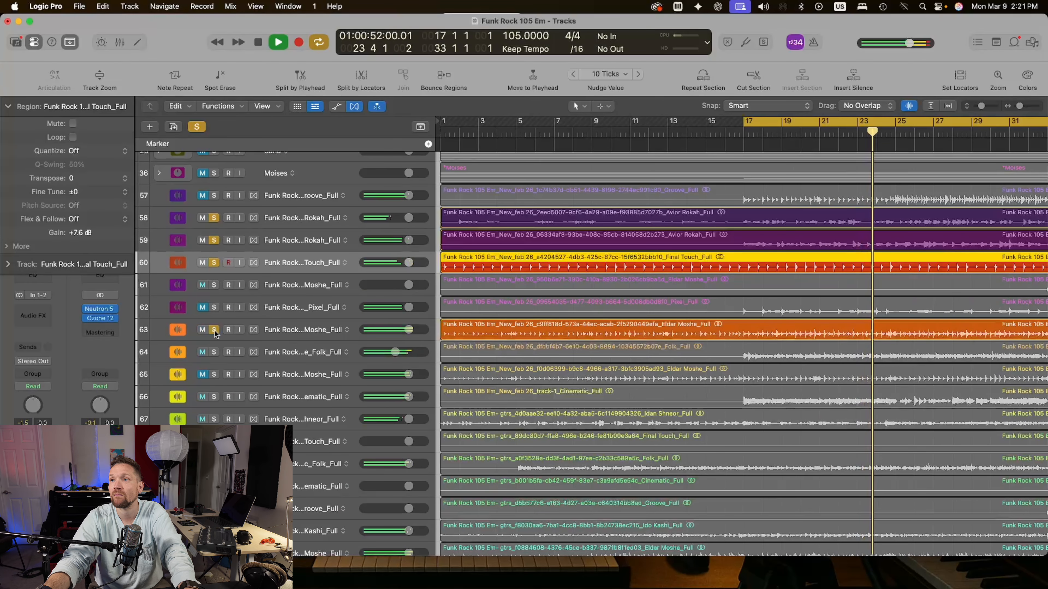
pyautogui.click(214, 331)
pyautogui.click(213, 352)
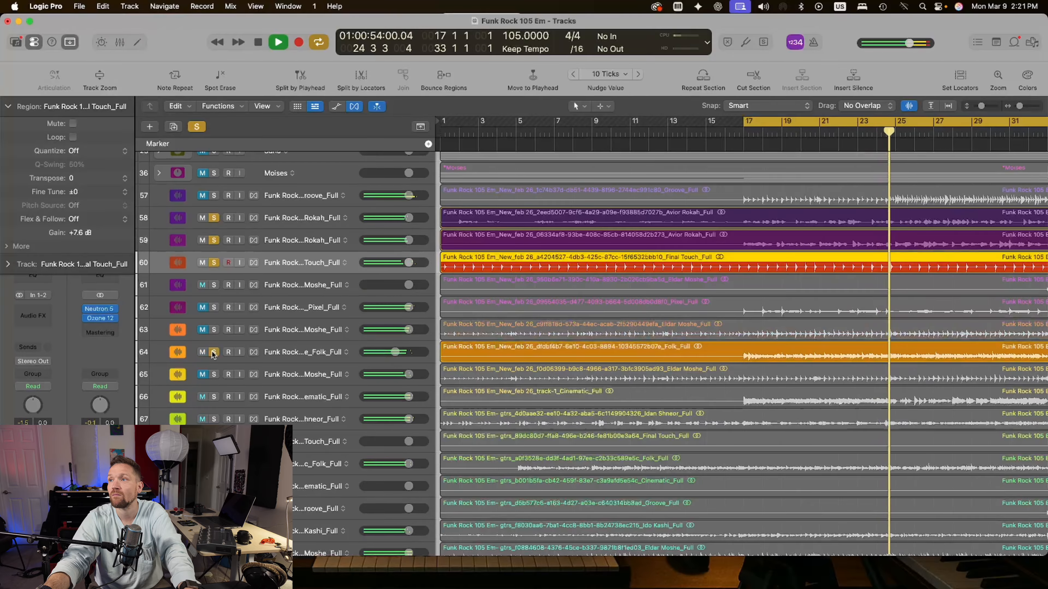
pyautogui.moveTo(265, 357); pyautogui.dragTo(272, 287)
pyautogui.scroll(-4, 272, 288)
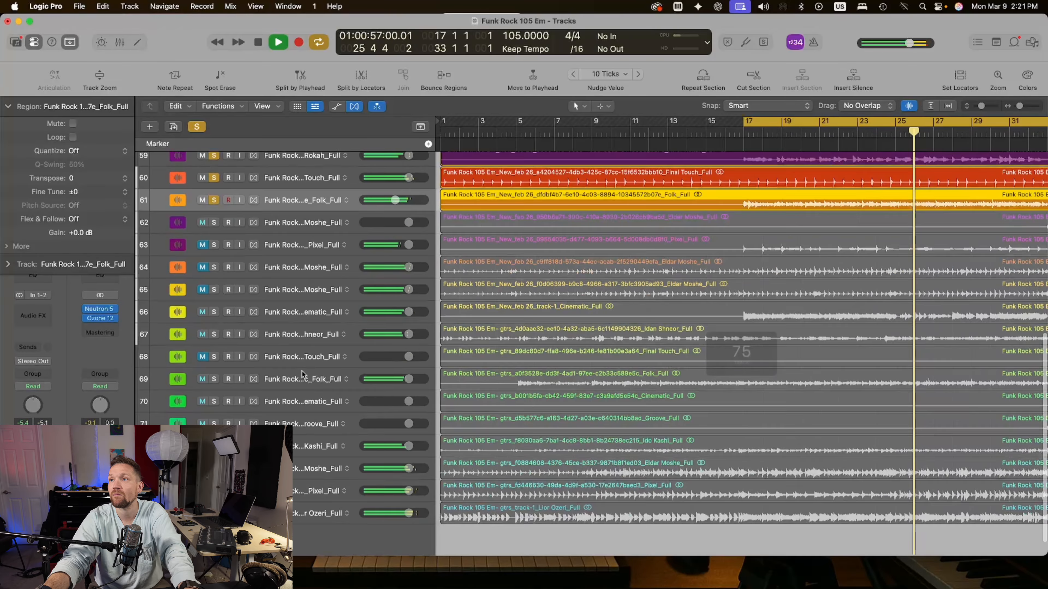
# Step: Solo the Cinematic track 66, move it up to position 62 below the Folk track, and take it out of solo
pyautogui.click(214, 311)
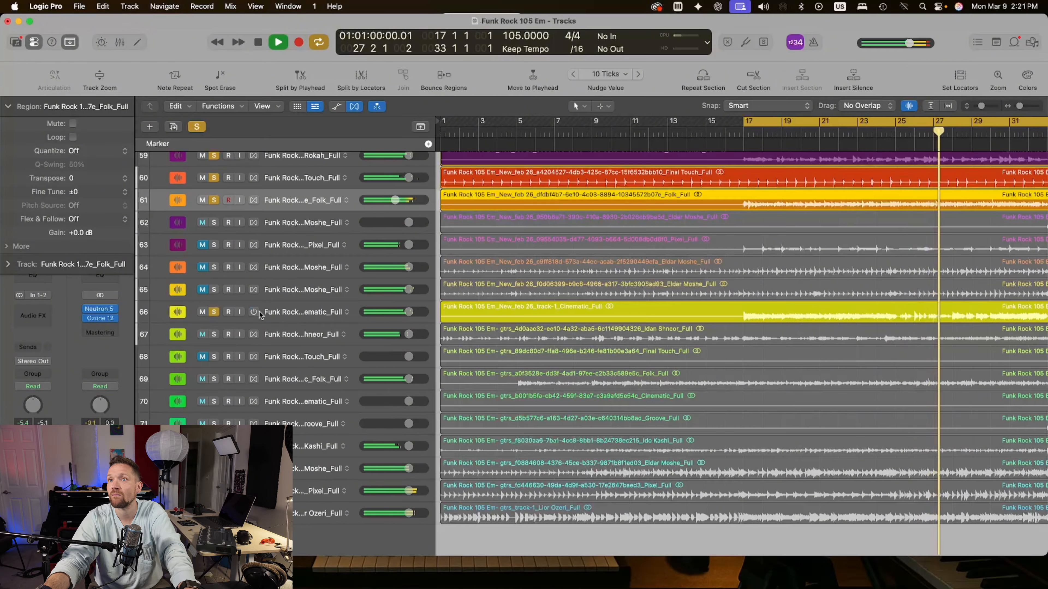
pyautogui.moveTo(212, 314); pyautogui.dragTo(223, 225)
pyautogui.click(214, 223)
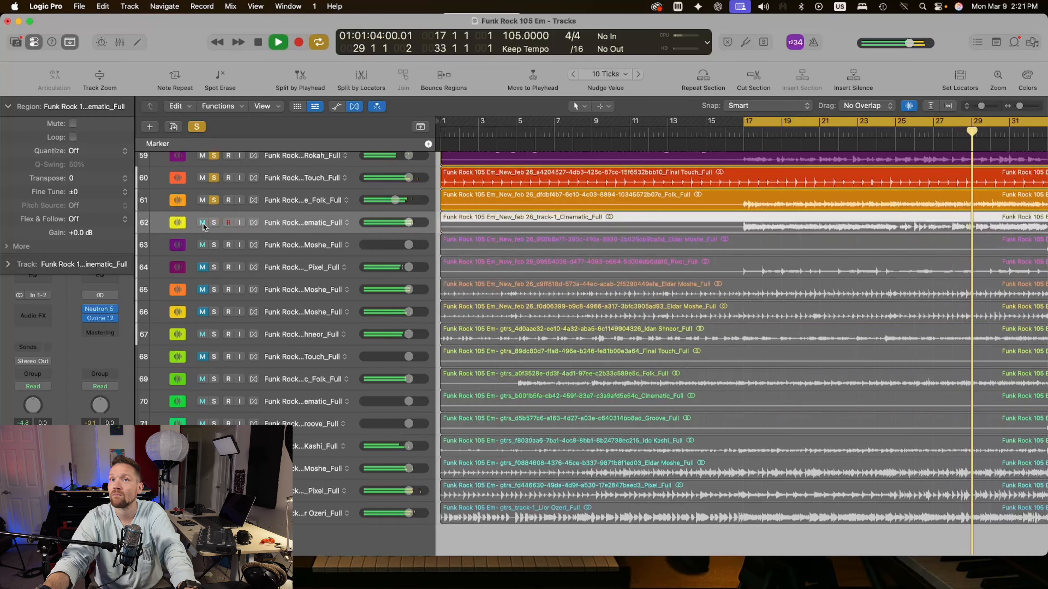
# Step: Add the green Folk track 69 to the solo and move it up to position 63, below the Cinematic track
pyautogui.click(272, 361)
pyautogui.click(277, 379)
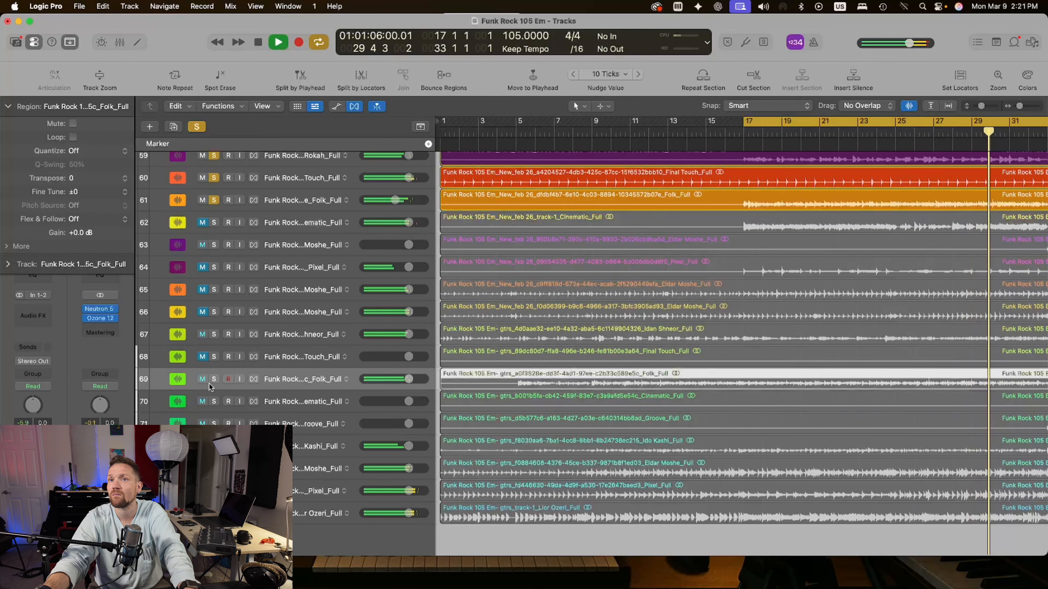
pyautogui.click(213, 380)
pyautogui.hscroll(2, 546, 347)
pyautogui.hscroll(2, 536, 346)
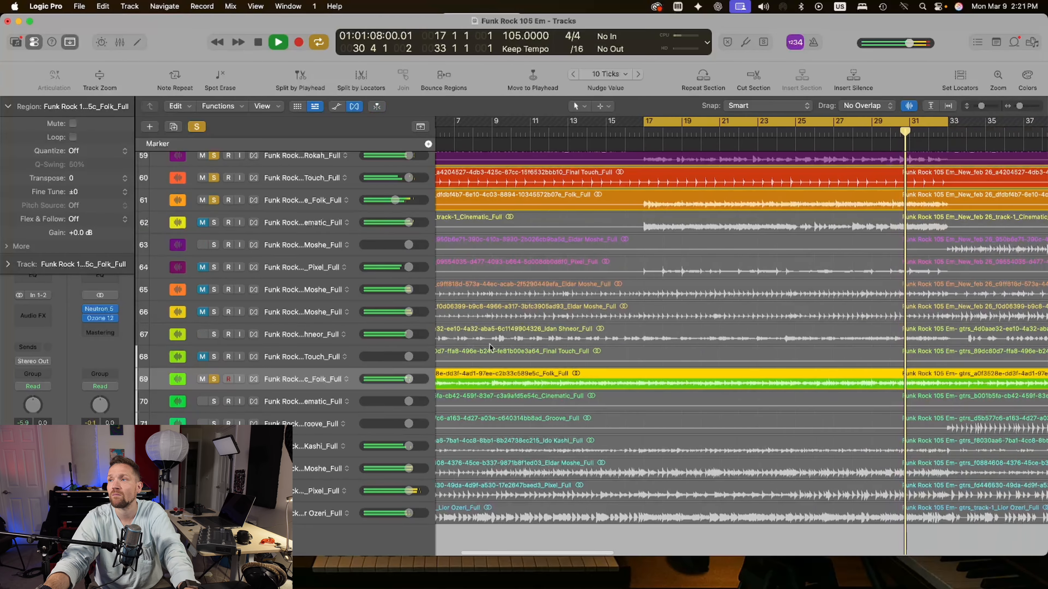
pyautogui.moveTo(284, 379); pyautogui.dragTo(282, 228)
# Step: Audition the Groove track 71 in the solo group from bar 33 with cycling turned off, and take it back out of solo
pyautogui.click(300, 402)
pyautogui.hscroll(3, 742, 350)
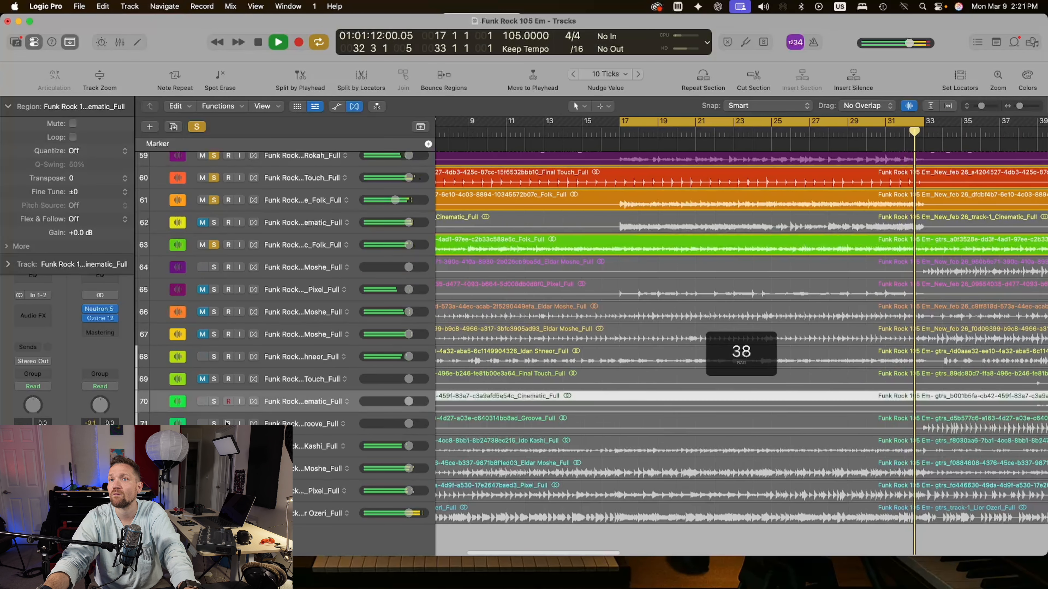
pyautogui.hscroll(5, 742, 351)
pyautogui.click(213, 423)
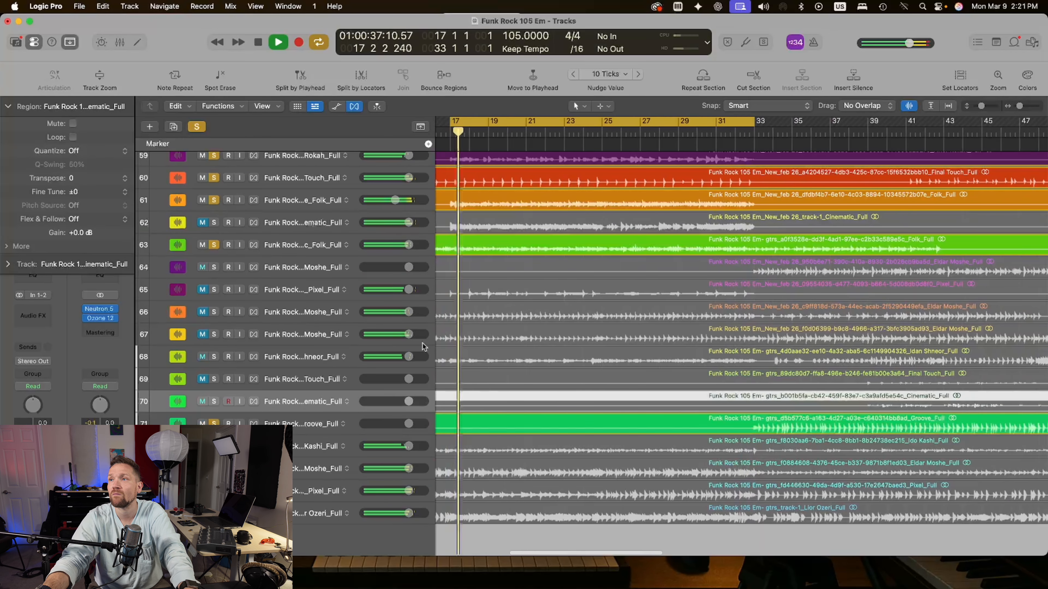
pyautogui.press('c')
pyautogui.click(754, 133)
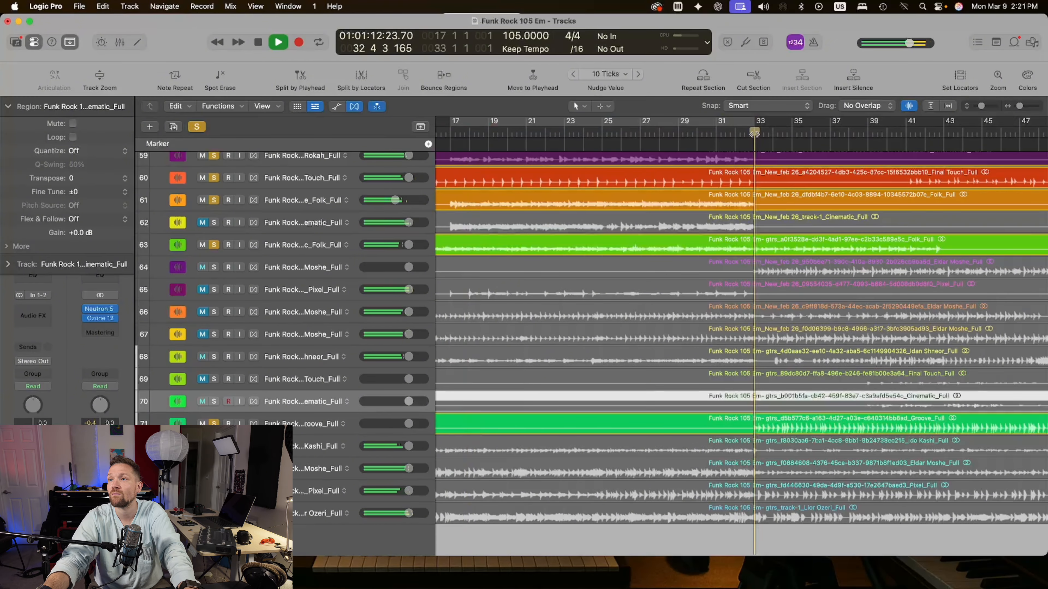
pyautogui.click(302, 423)
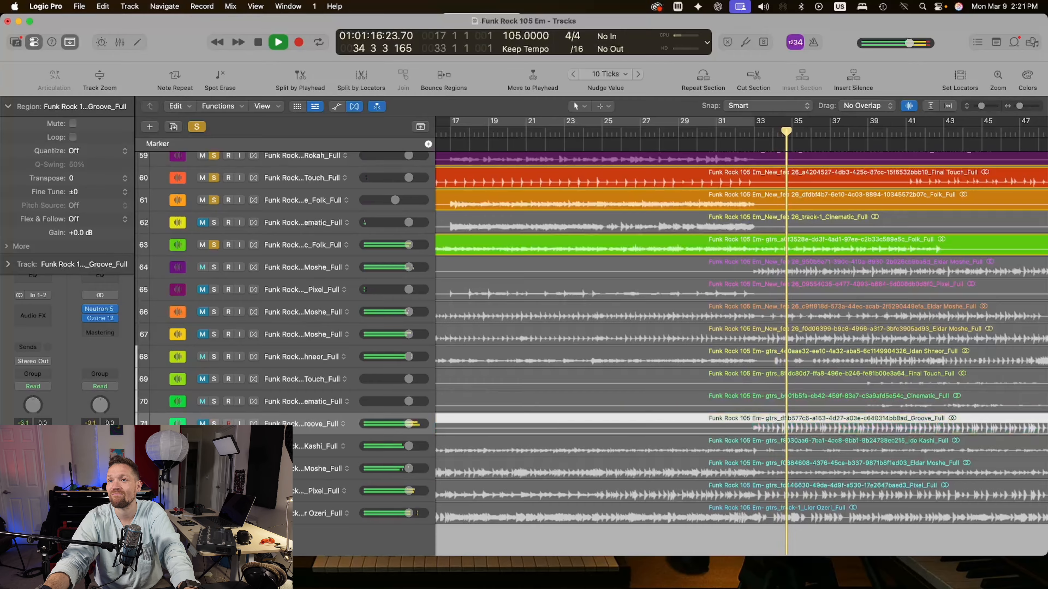
# Step: Move the teal track 73 into solo at position 64, and move the Cinematic track from position 62 to just below it
pyautogui.moveTo(326, 469); pyautogui.dragTo(327, 269)
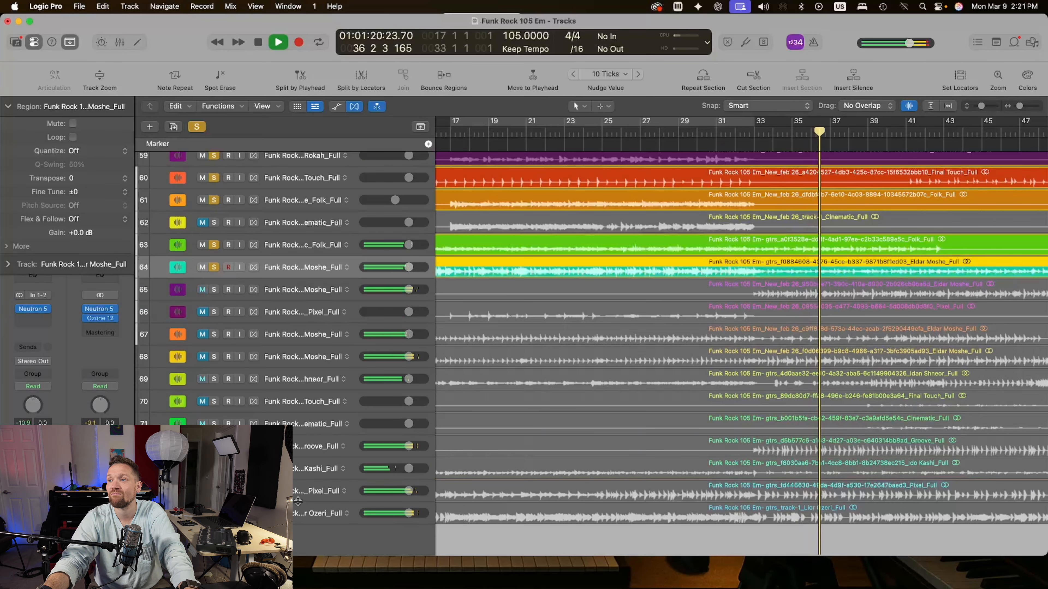
pyautogui.scroll(5, 279, 341)
pyautogui.moveTo(285, 337); pyautogui.dragTo(286, 395)
pyautogui.scroll(2, 701, 330)
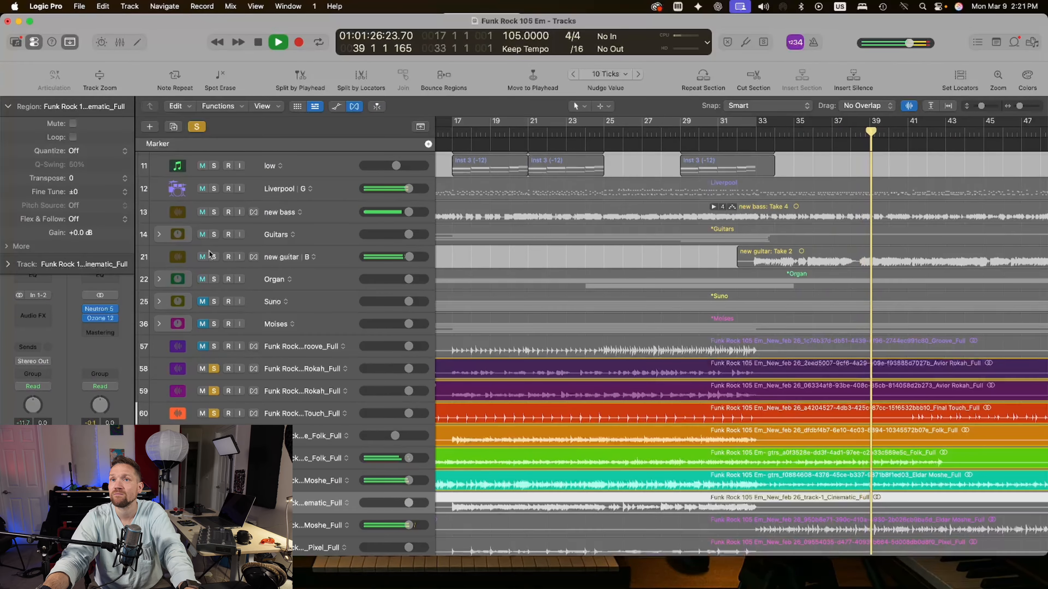
# Step: Add the new guitar and new bass tracks to the solo and play the mix from just before bar 32
pyautogui.click(214, 256)
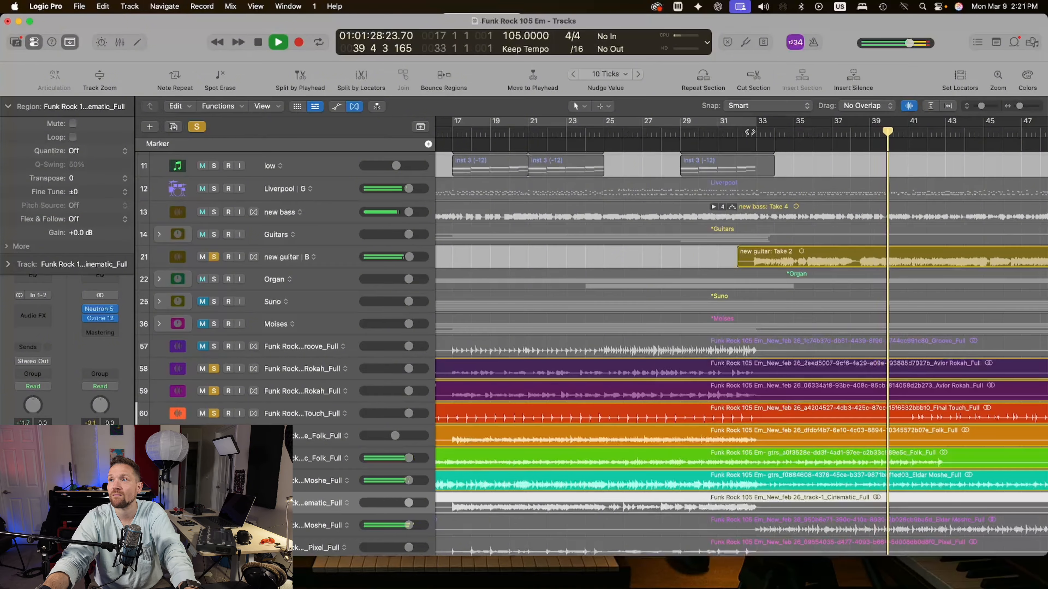
pyautogui.click(735, 131)
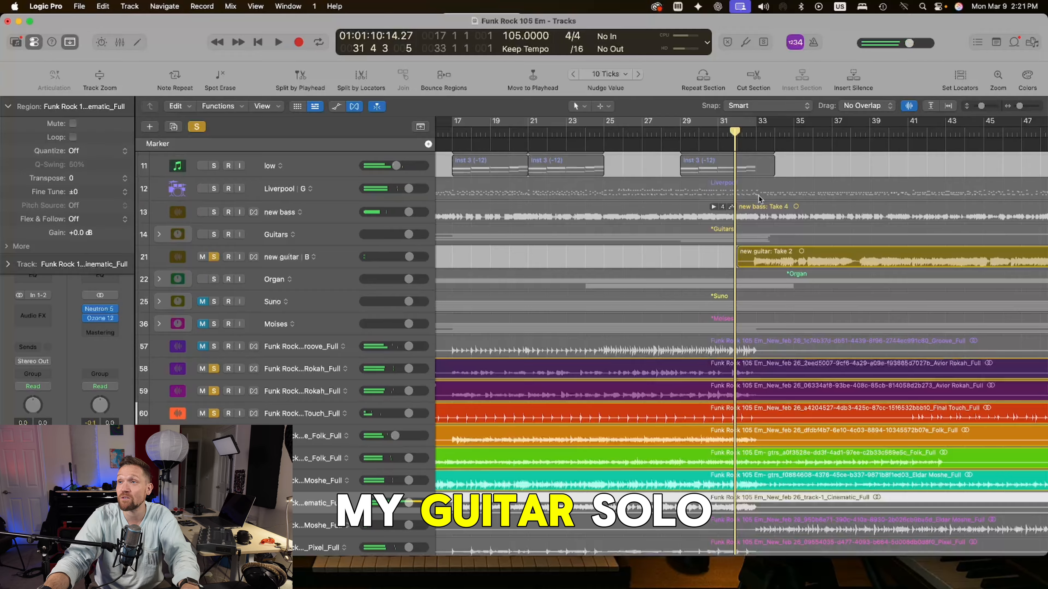
pyautogui.click(214, 212)
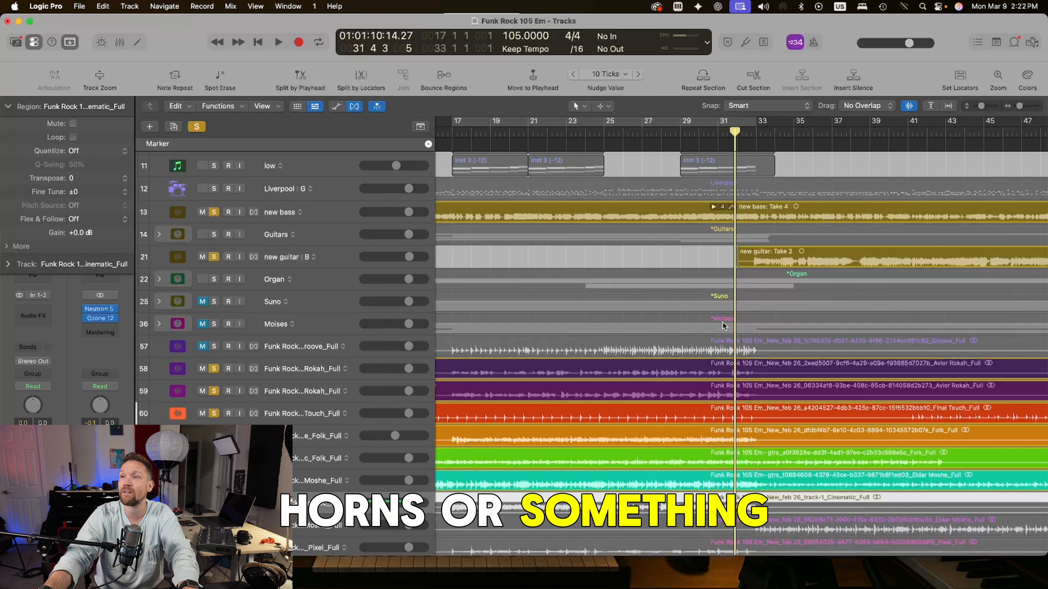
pyautogui.press('space')
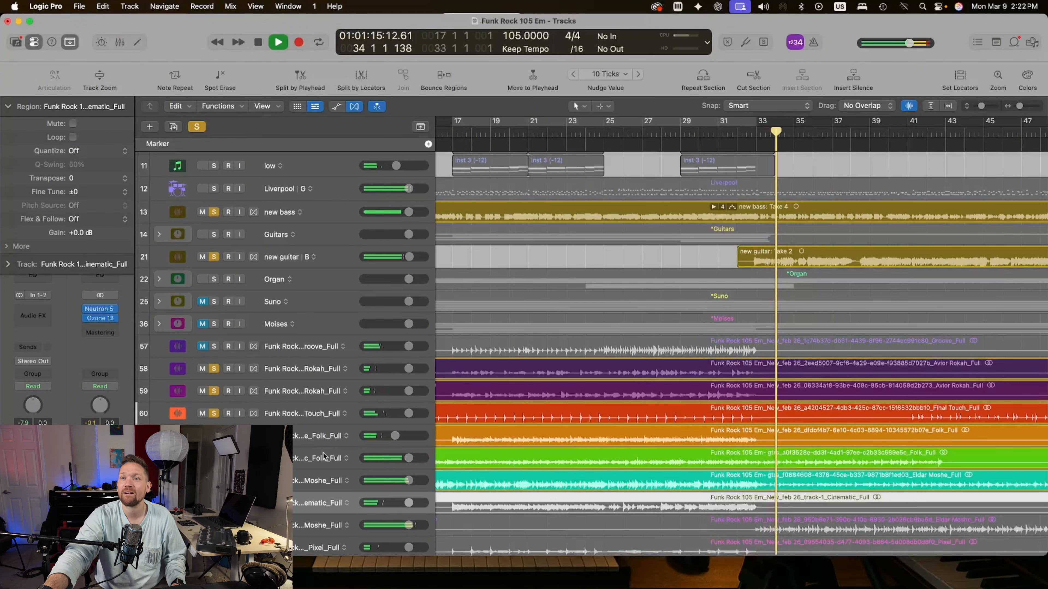
# Step: Select the green Folk region on track 62 and take its track out of the solo
pyautogui.click(697, 458)
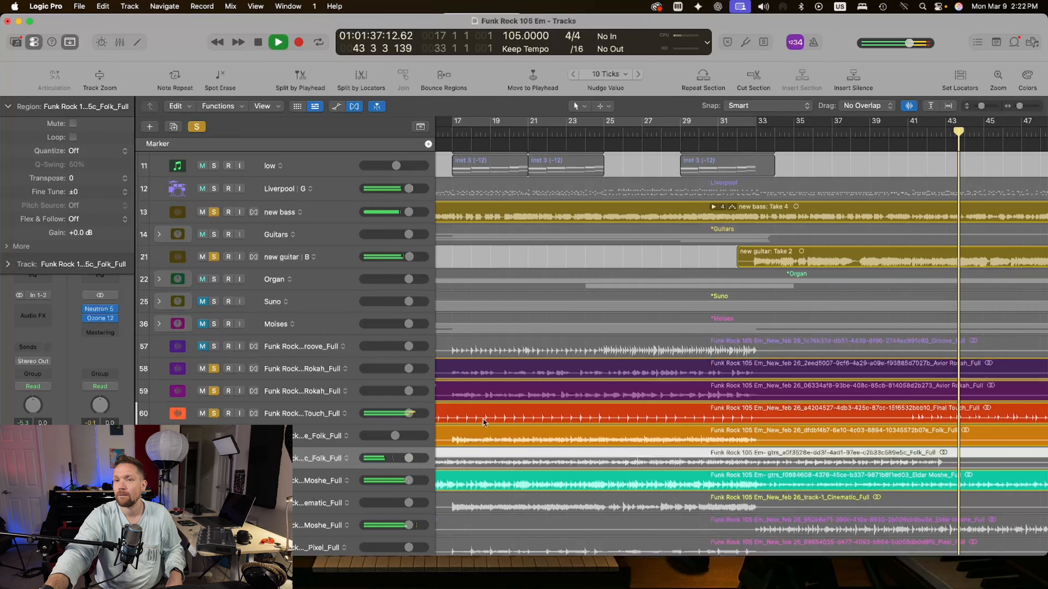
pyautogui.scroll(-4, 588, 330)
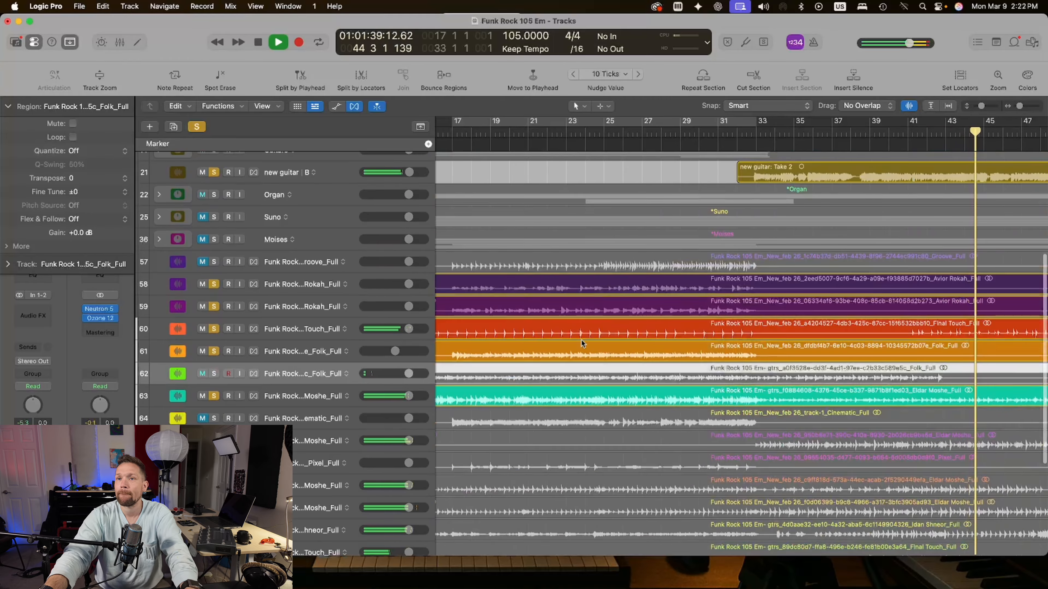
# Step: Lower the Final Touch track 60 to -13.0 dB, compare the mix with and without it, and take it out of the solo
pyautogui.click(237, 327)
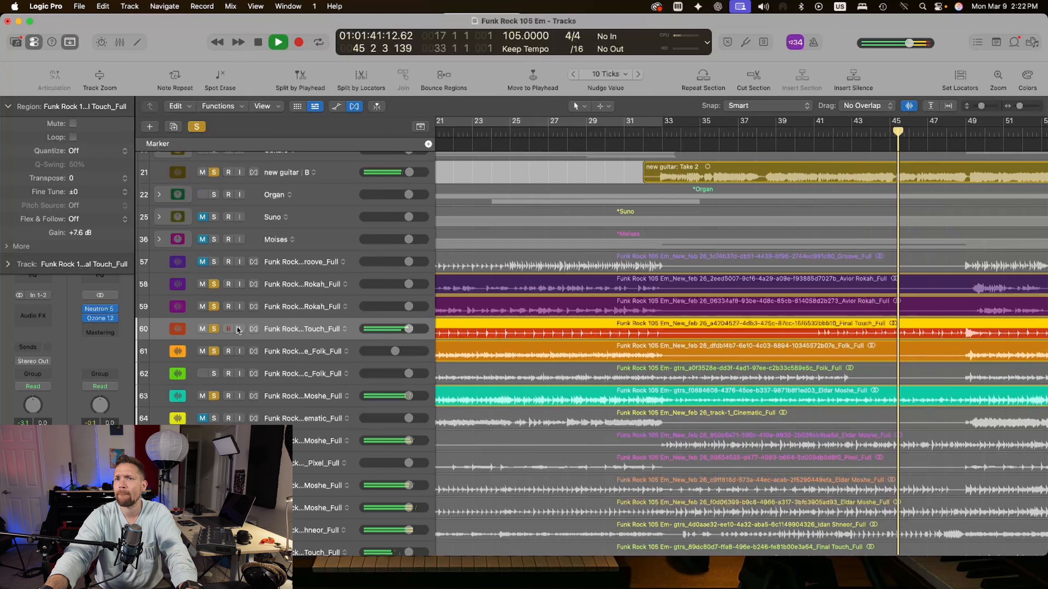
pyautogui.click(214, 328)
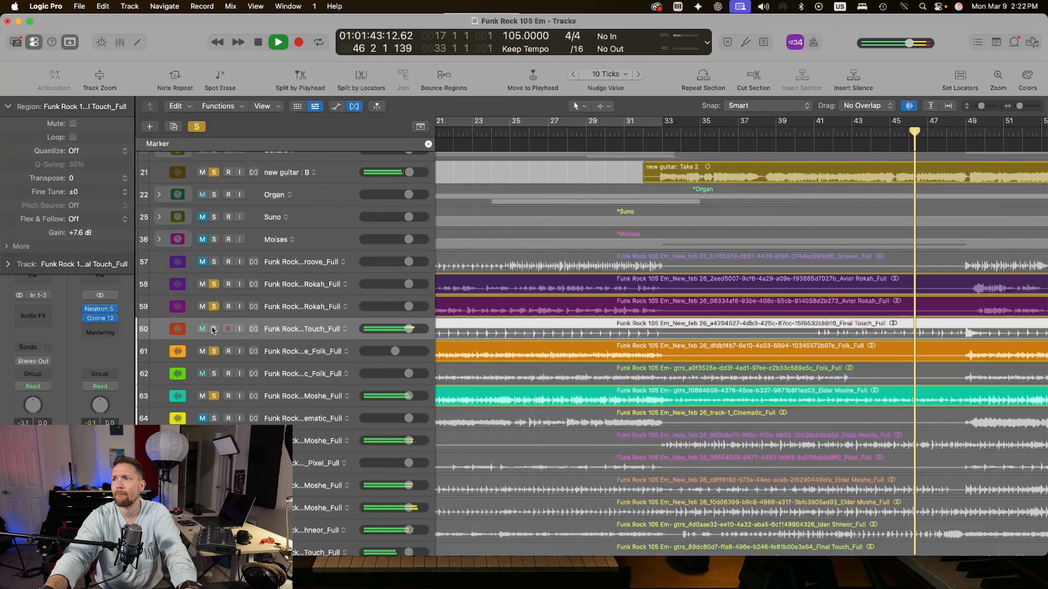
pyautogui.moveTo(408, 329); pyautogui.dragTo(384, 329)
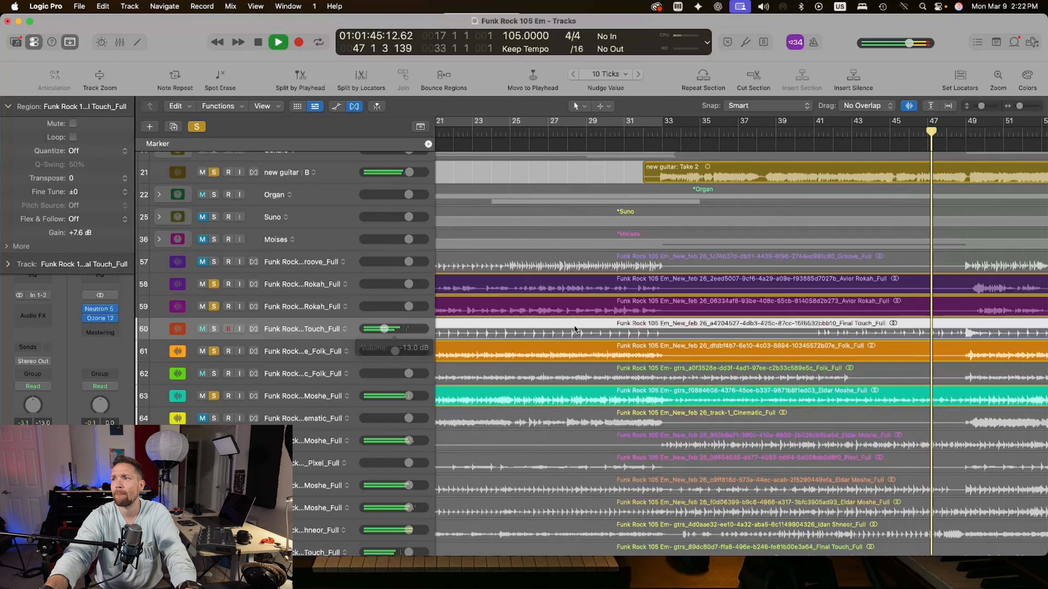
pyautogui.hscroll(4, 613, 329)
pyautogui.hscroll(5, 795, 337)
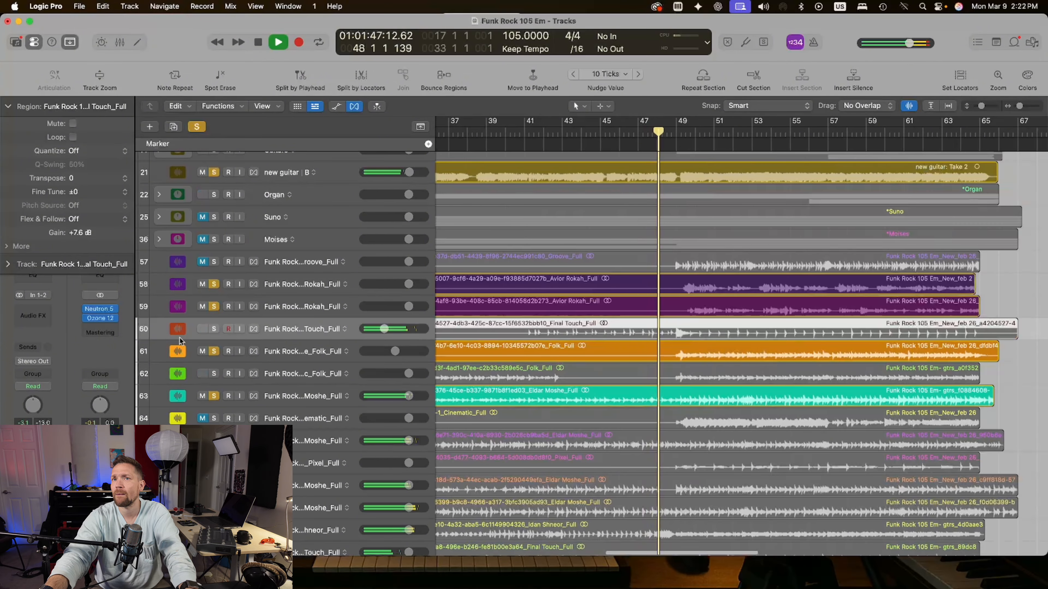
pyautogui.click(214, 329)
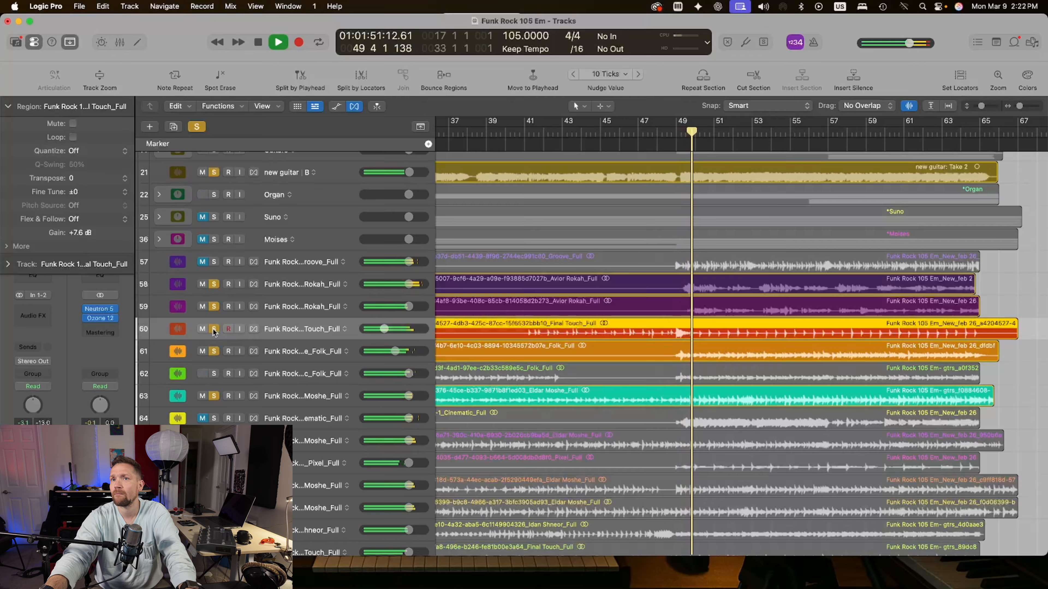
pyautogui.click(216, 329)
# Step: Pan track 59 to +20 and the purple track 58 above it to -23
pyautogui.click(344, 306)
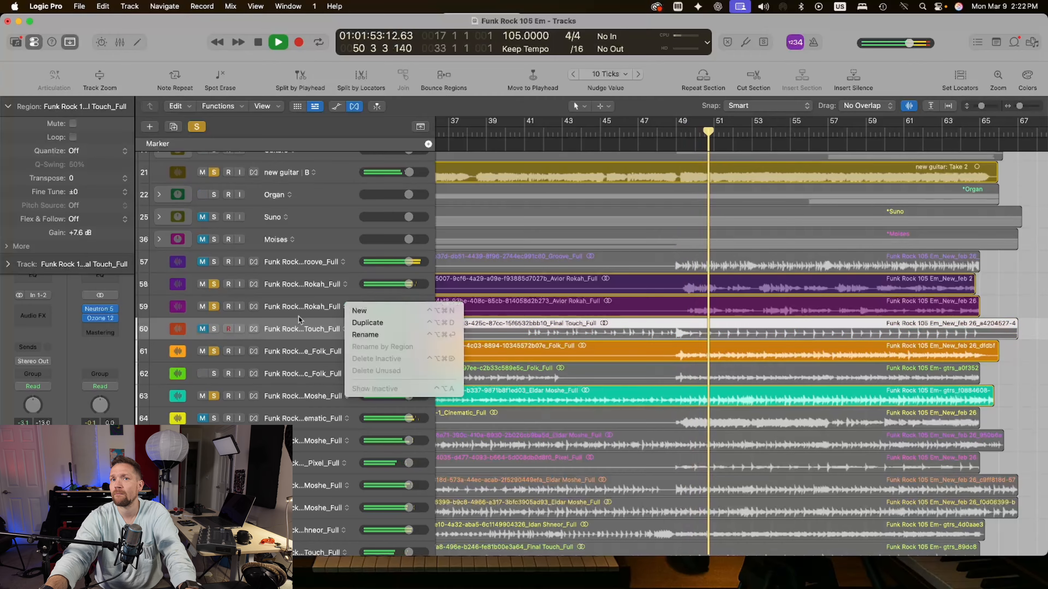
pyautogui.keyDown('shift'); pyautogui.click(312, 307); pyautogui.keyUp('shift')
pyautogui.keyDown('shift'); pyautogui.click(312, 307); pyautogui.keyUp('shift')
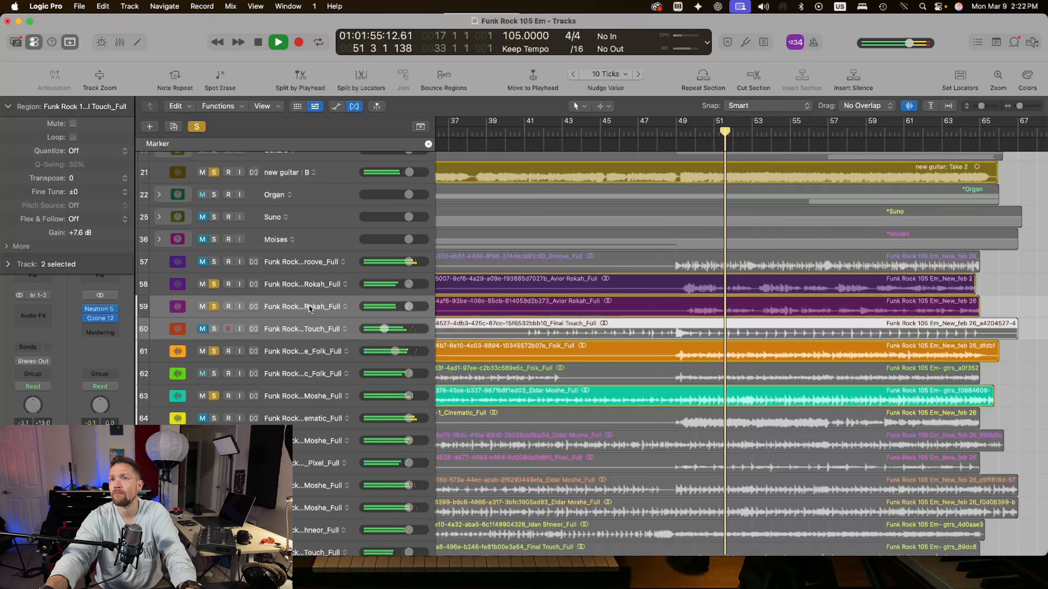
pyautogui.click(318, 307)
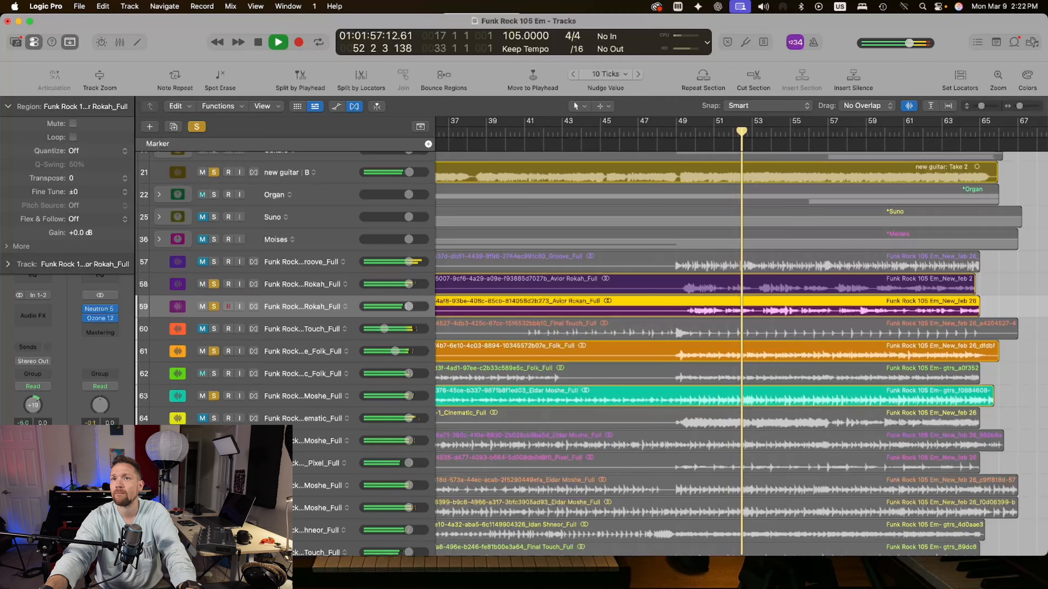
pyautogui.click(304, 287)
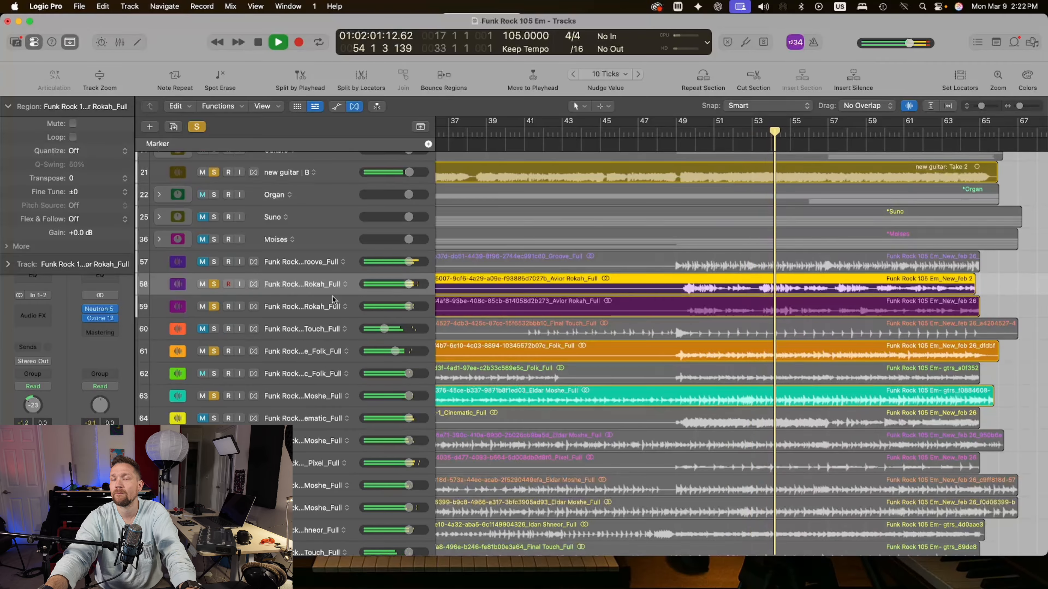
# Step: Insert a stereo ValhallaVintageVerb on track 58 with the mix at 15.8 %
pyautogui.click(47, 310)
pyautogui.moveTo(103, 349)
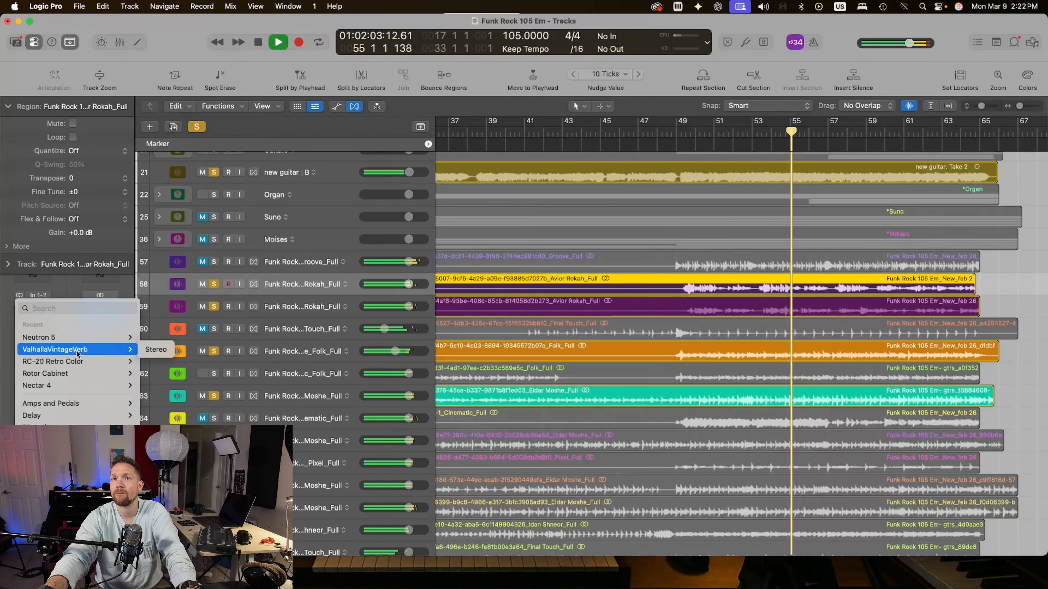
pyautogui.click(161, 349)
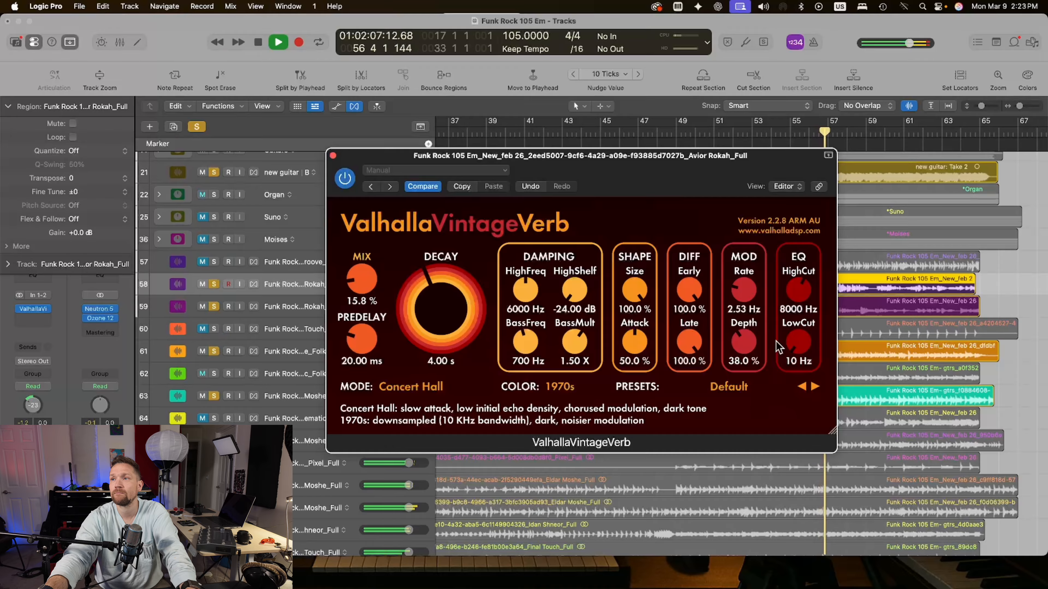
pyautogui.click(333, 153)
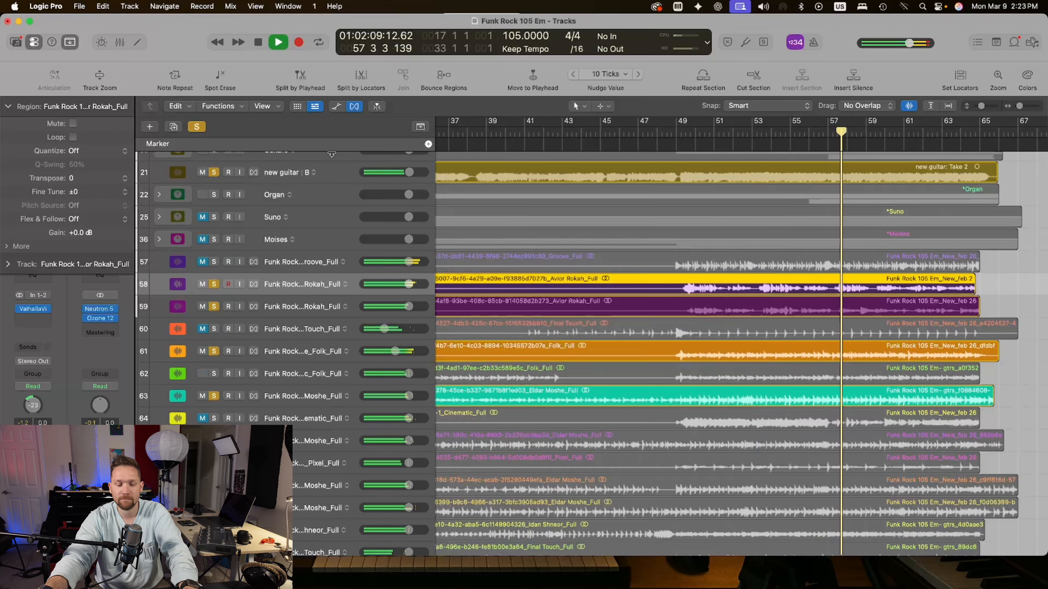
# Step: Try to copy the ValhallaVintageVerb insert from track 58 to another channel in the mixer, and undo the change
pyautogui.press('x')
pyautogui.hscroll(10, 819, 342)
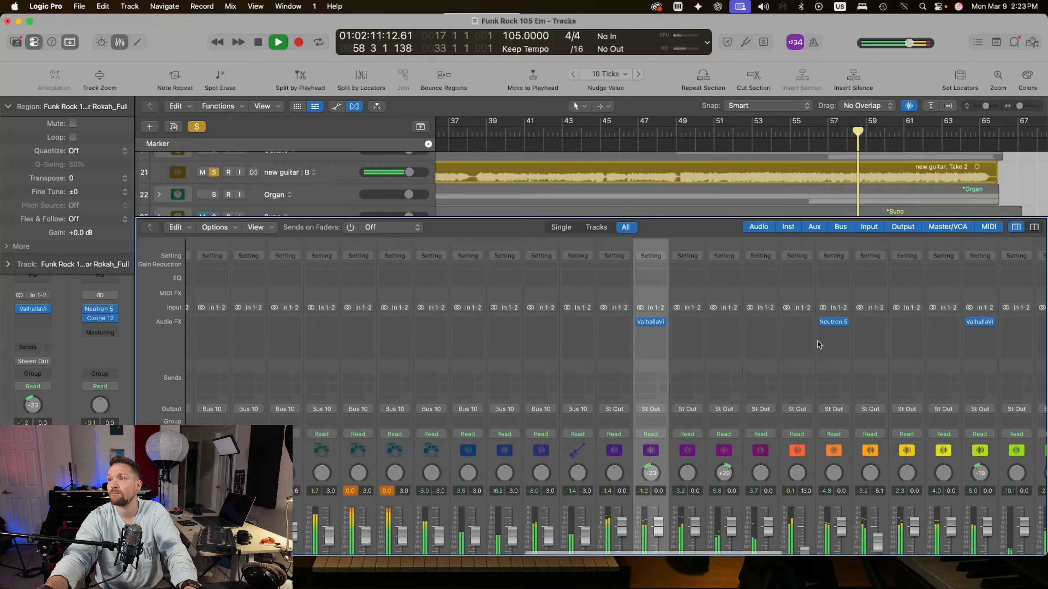
pyautogui.scroll(-5, 649, 331)
pyautogui.scroll(5, 615, 334)
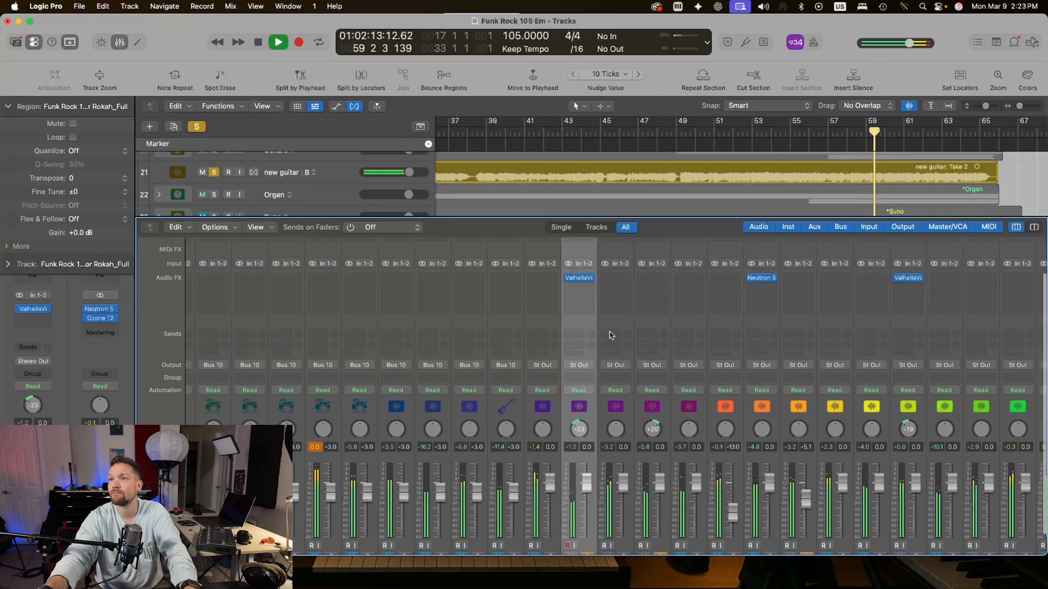
pyautogui.click(618, 307)
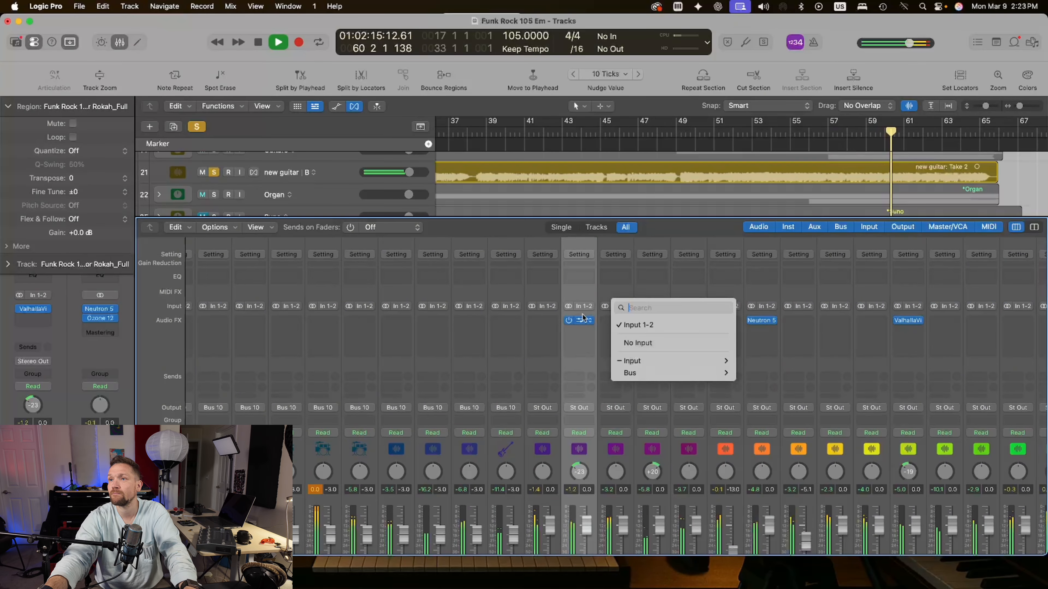
pyautogui.click(578, 321)
pyautogui.keyDown('alt'); pyautogui.keyDown('super'); pyautogui.click(578, 321); pyautogui.keyUp('super'); pyautogui.keyUp('alt')
pyautogui.moveTo(577, 321); pyautogui.dragTo(507, 333)
pyautogui.hscroll(-5, 570, 325)
pyautogui.click(520, 335)
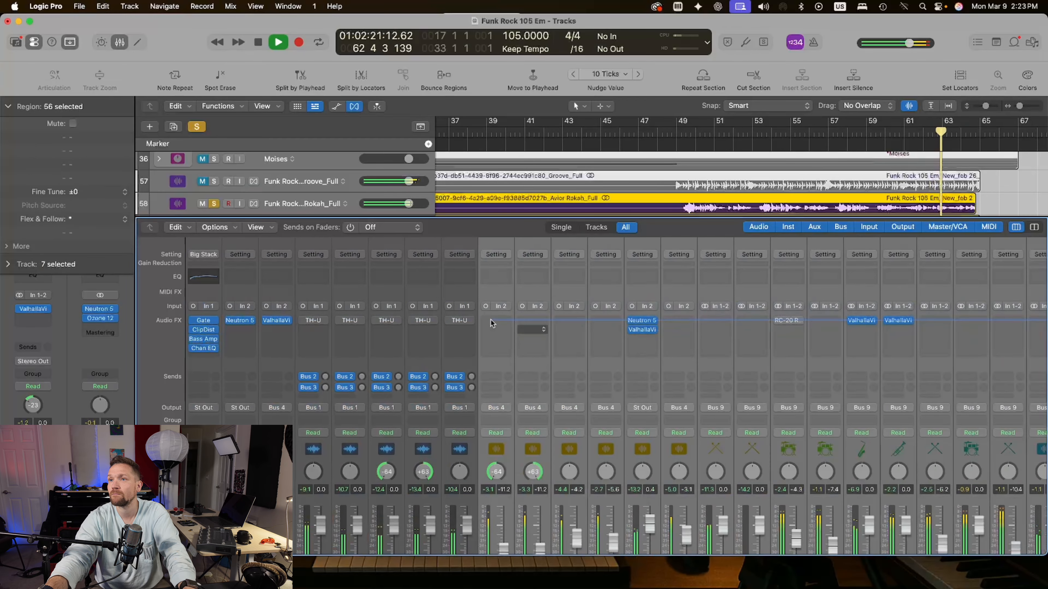
pyautogui.press('super+z')
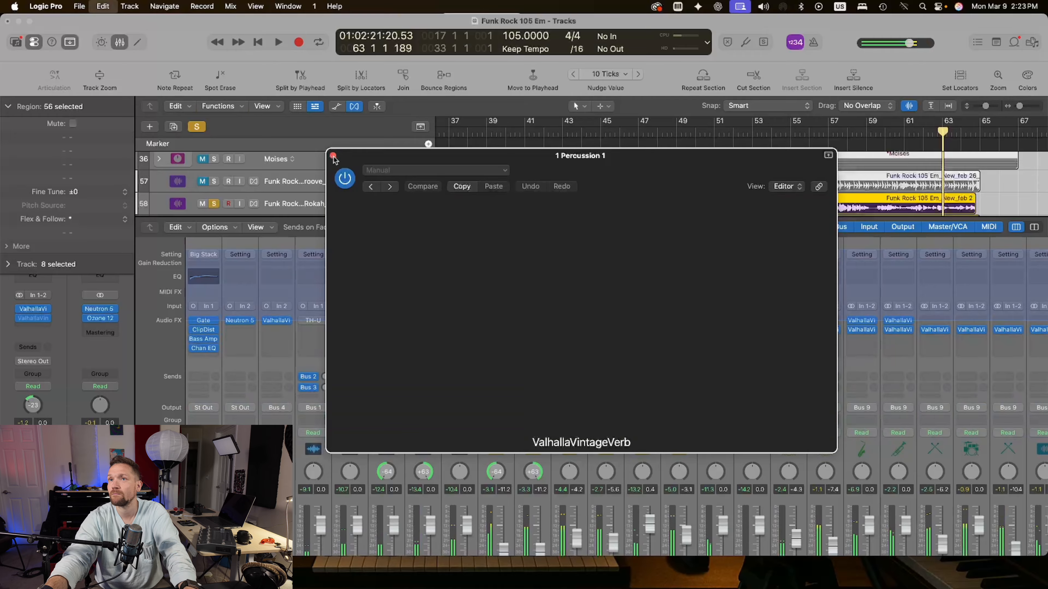
pyautogui.click(333, 155)
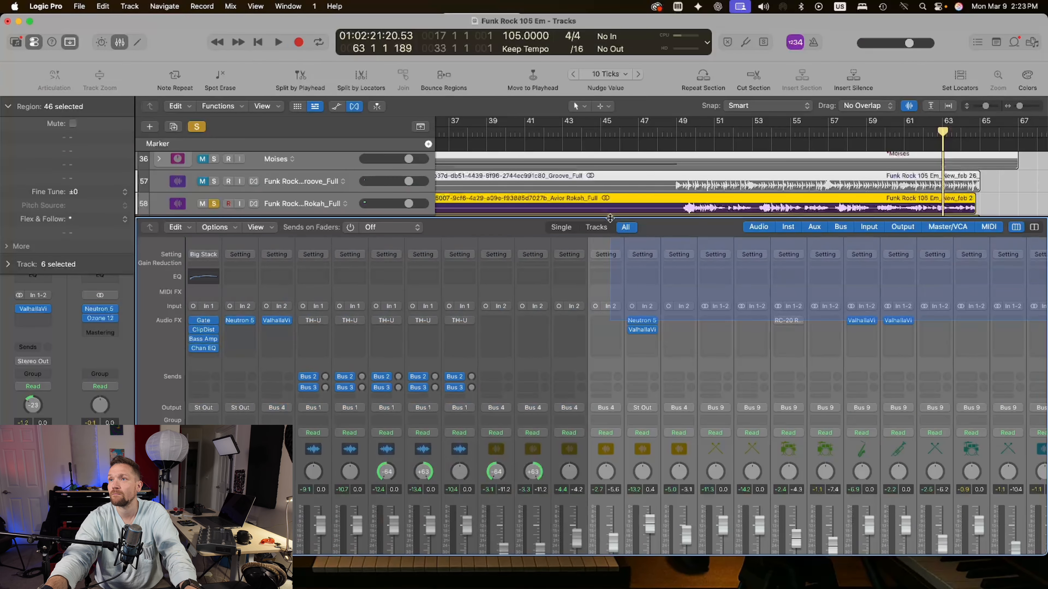
pyautogui.press('x')
# Step: Play the mix from just before bar 49 and look over the list of Aiode tracks
pyautogui.click(673, 129)
pyautogui.press('space')
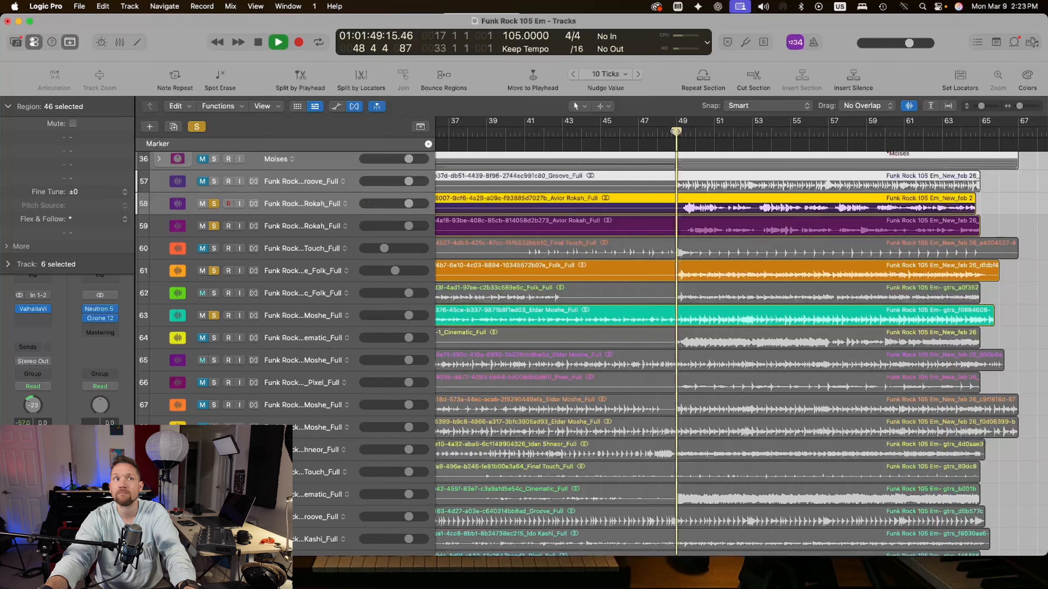
pyautogui.scroll(-5, 671, 333)
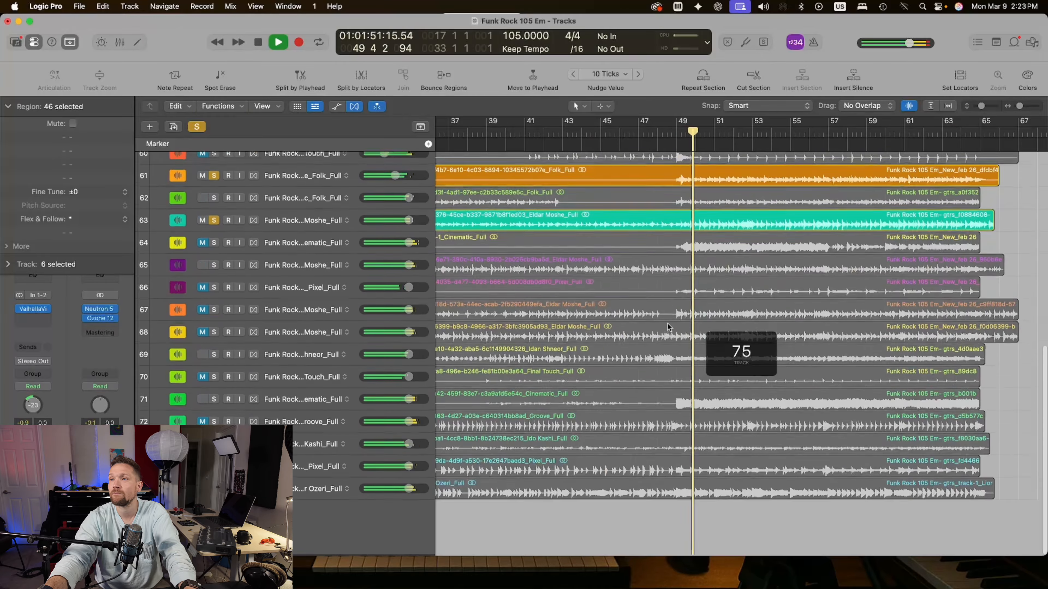
pyautogui.scroll(6, 664, 331)
pyautogui.scroll(2, 247, 330)
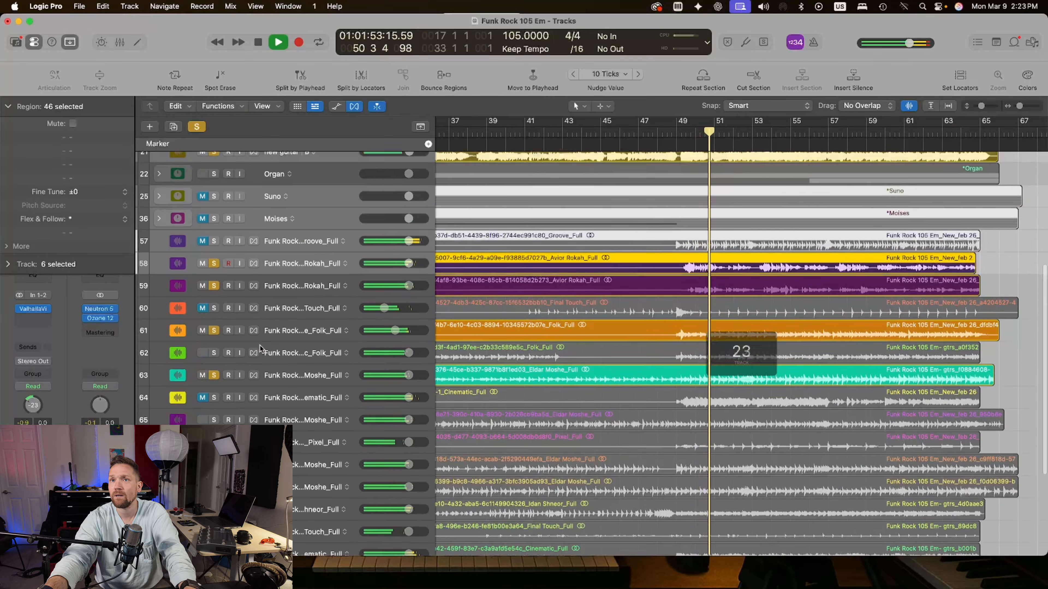
# Step: Insert a stereo ValhallaVintageVerb on track 59 with the mix at 22.8 %
pyautogui.click(291, 310)
pyautogui.click(33, 318)
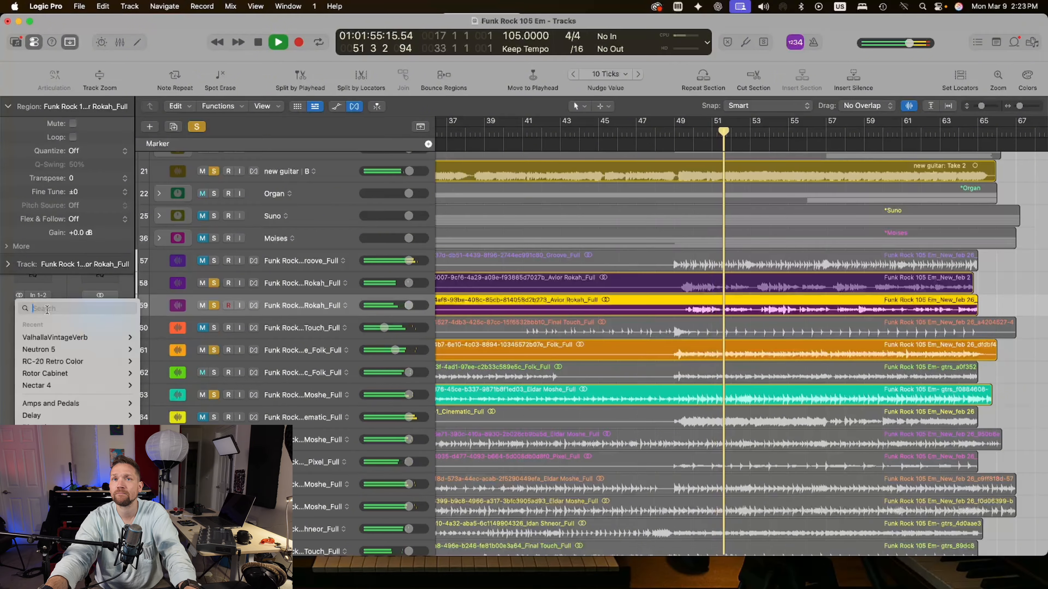
pyautogui.click(149, 337)
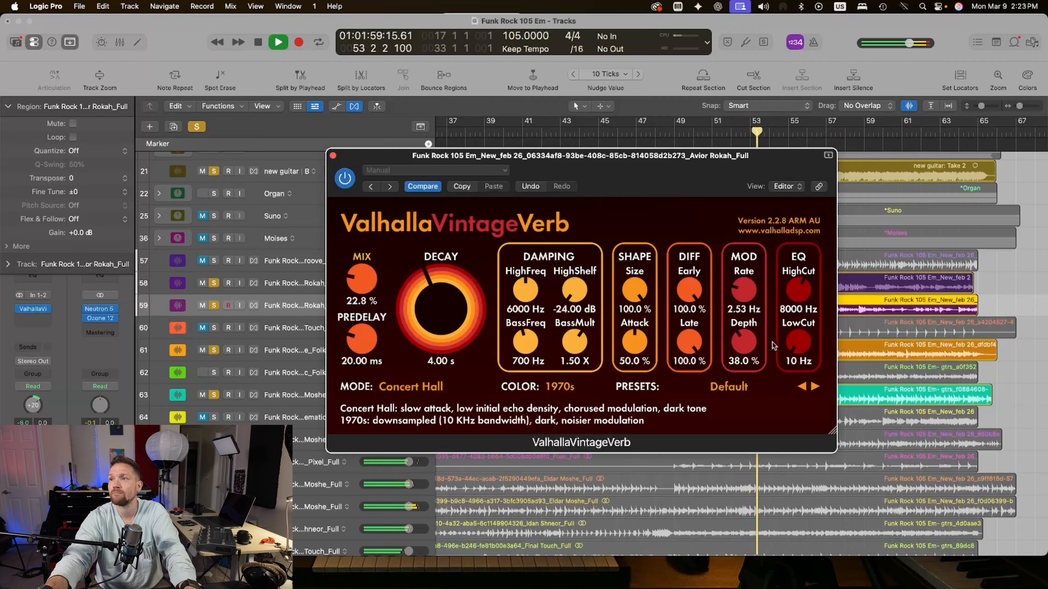
pyautogui.moveTo(774, 346); pyautogui.dragTo(776, 324)
pyautogui.click(333, 156)
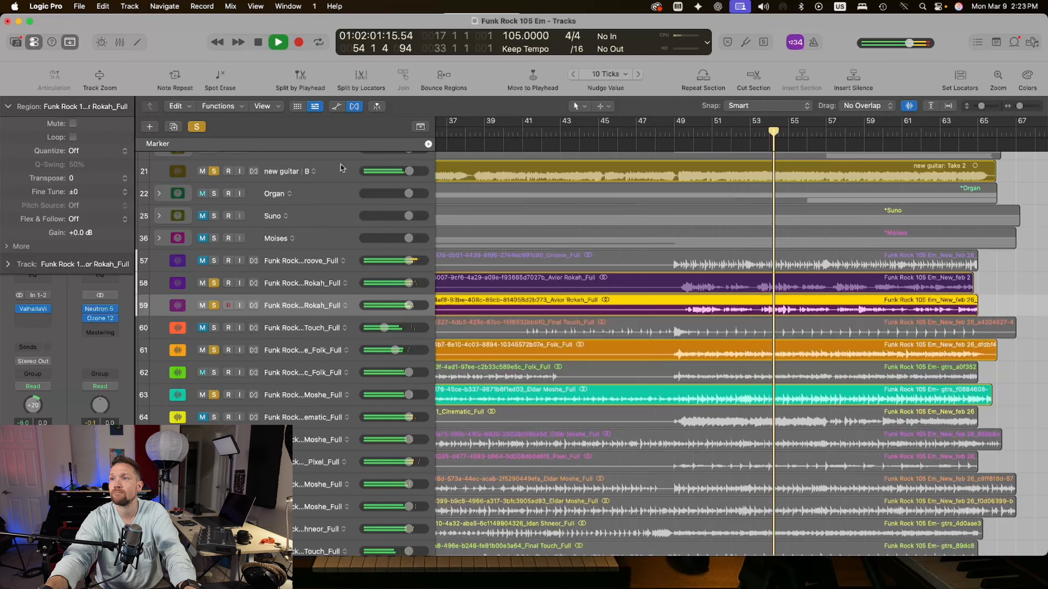
# Step: Examine the soloed and unsoloed tracks across the whole arrangement while the mix plays
pyautogui.hscroll(-10, 624, 249)
pyautogui.hscroll(-5, 568, 249)
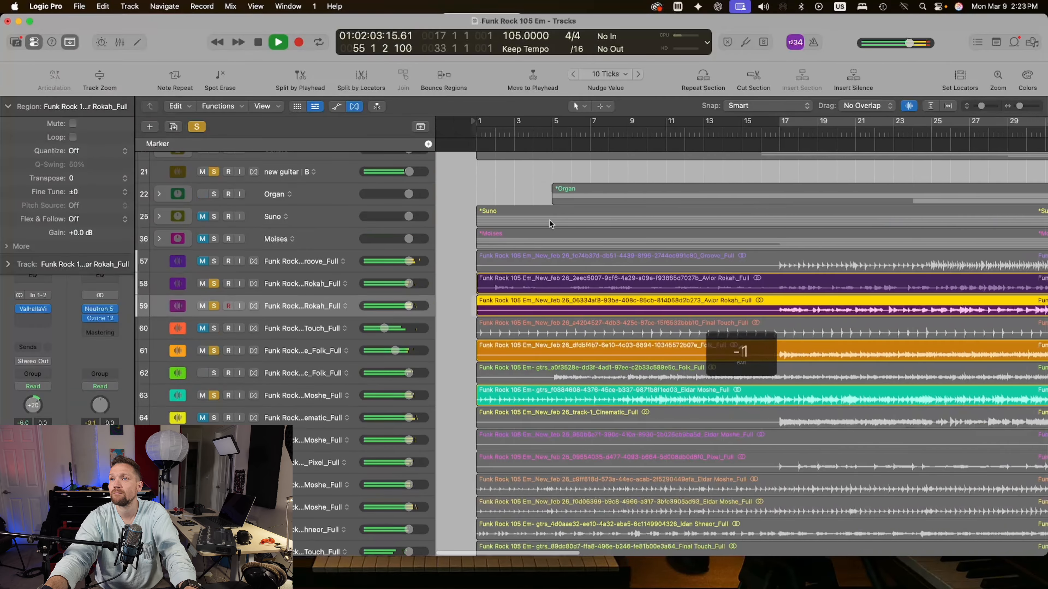
pyautogui.scroll(5, 608, 227)
pyautogui.hscroll(10, 608, 227)
pyautogui.scroll(-15, 608, 223)
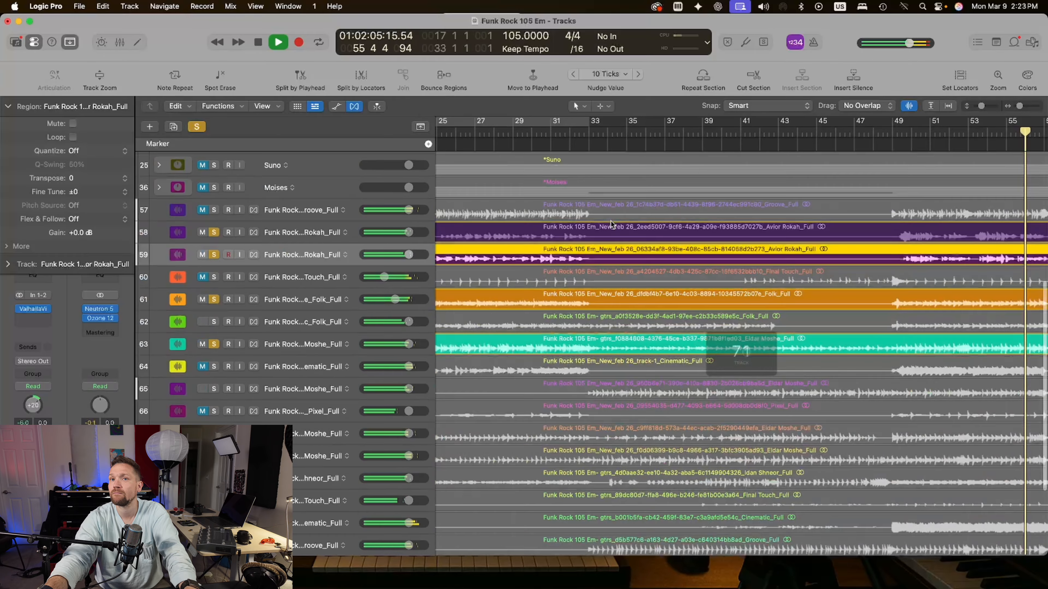
pyautogui.scroll(2, 608, 220)
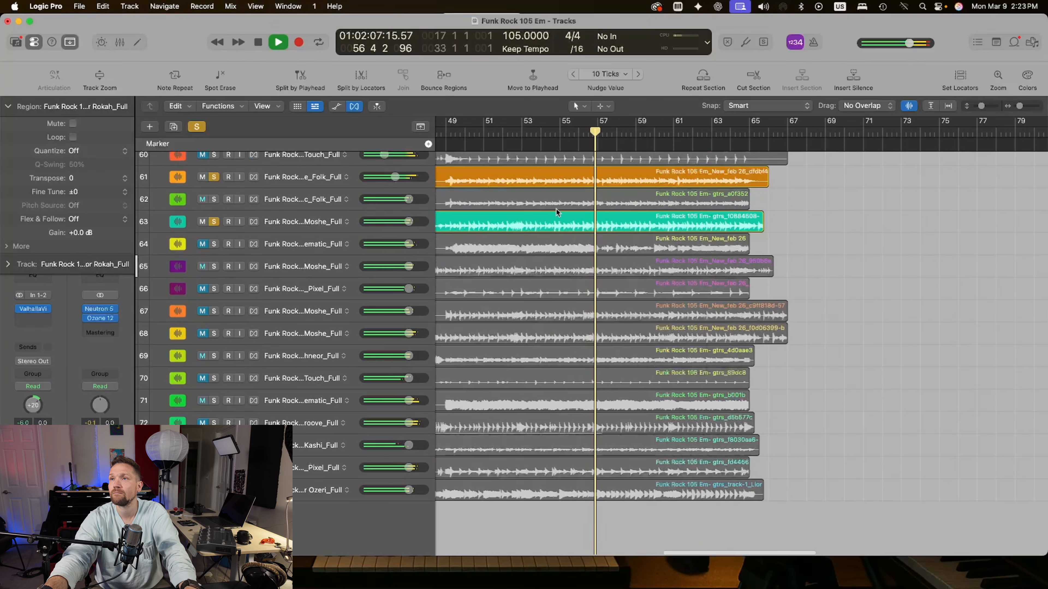
pyautogui.scroll(3, 529, 200)
pyautogui.scroll(4, 529, 201)
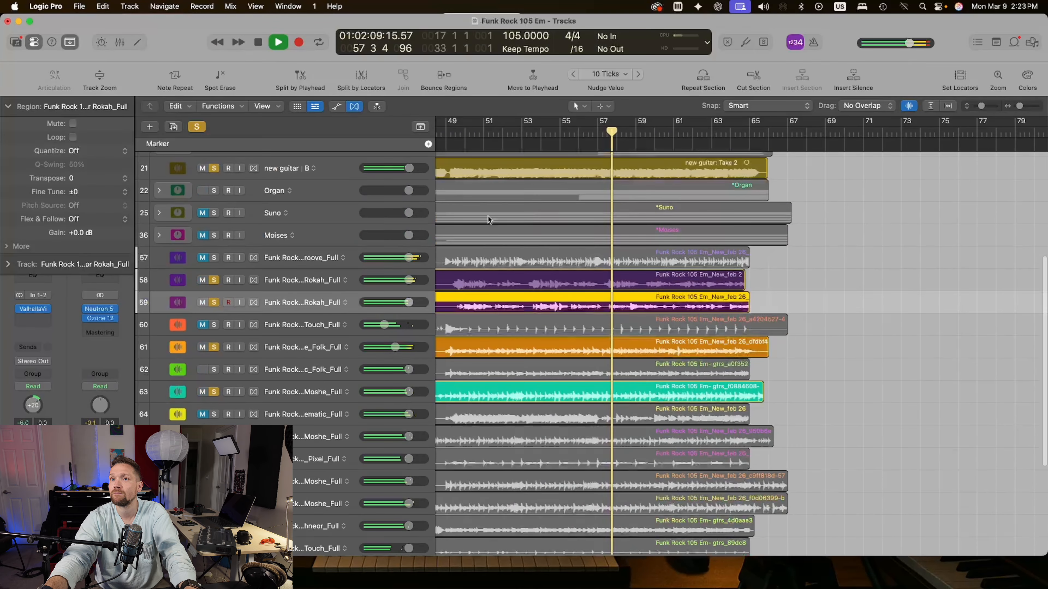
# Step: Move the orange Folk track 61 and the teal track 63 together to directly below track 59
pyautogui.click(305, 349)
pyautogui.keyDown('super'); pyautogui.click(304, 392); pyautogui.keyUp('super')
pyautogui.moveTo(304, 392); pyautogui.dragTo(305, 315)
# Step: Play the soloed mix from the start of the song and stop it around bar 10
pyautogui.scroll(1, 457, 326)
pyautogui.press('Return')
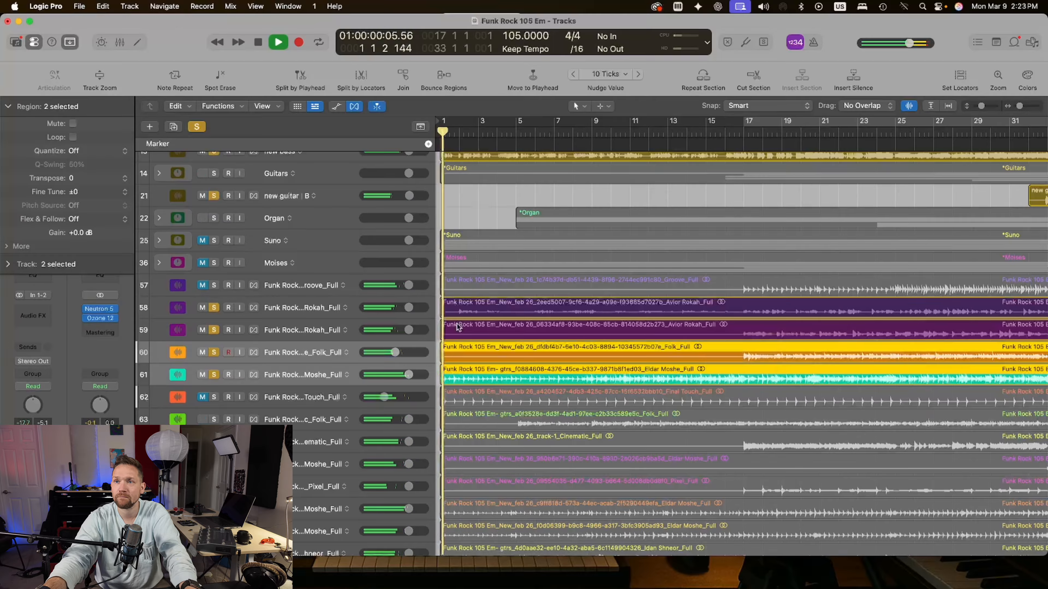
pyautogui.click(309, 360)
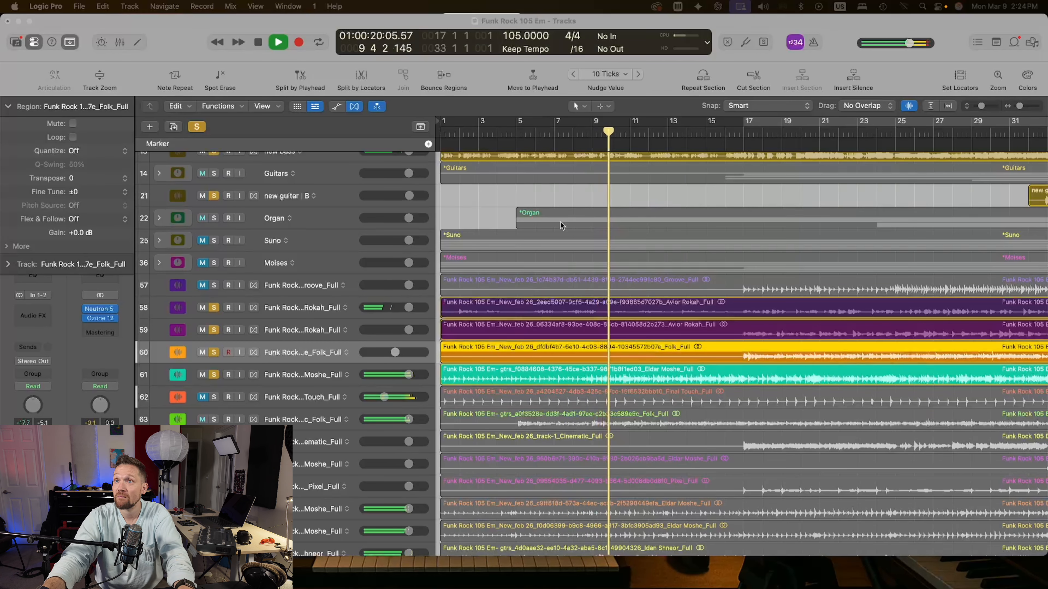
pyautogui.click(561, 193)
pyautogui.press('space')
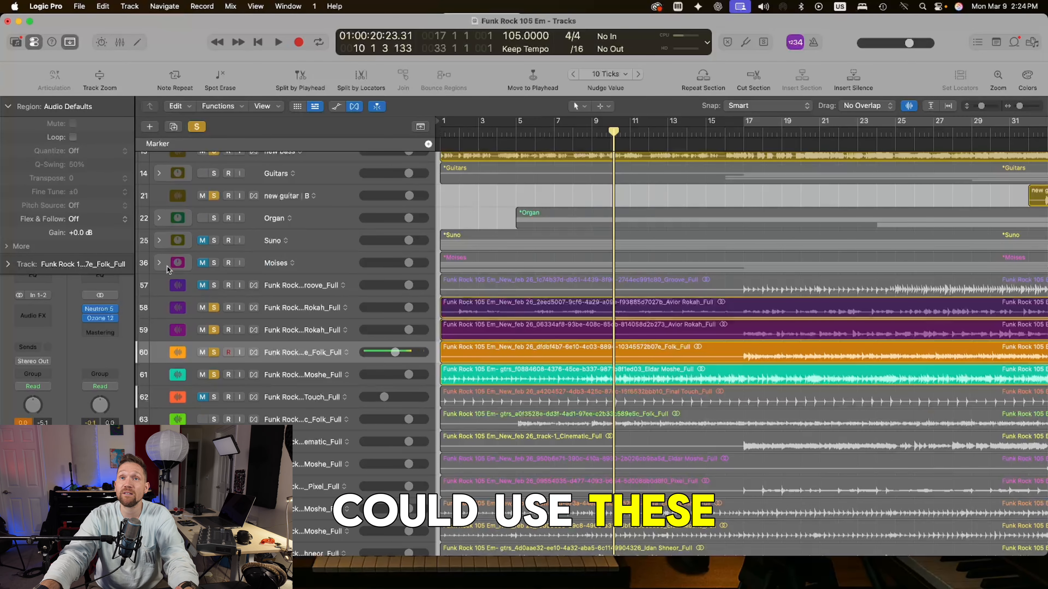
# Step: Expand the Moises stack to review its stems, collapse it, and return to the first tracks of the project
pyautogui.click(159, 263)
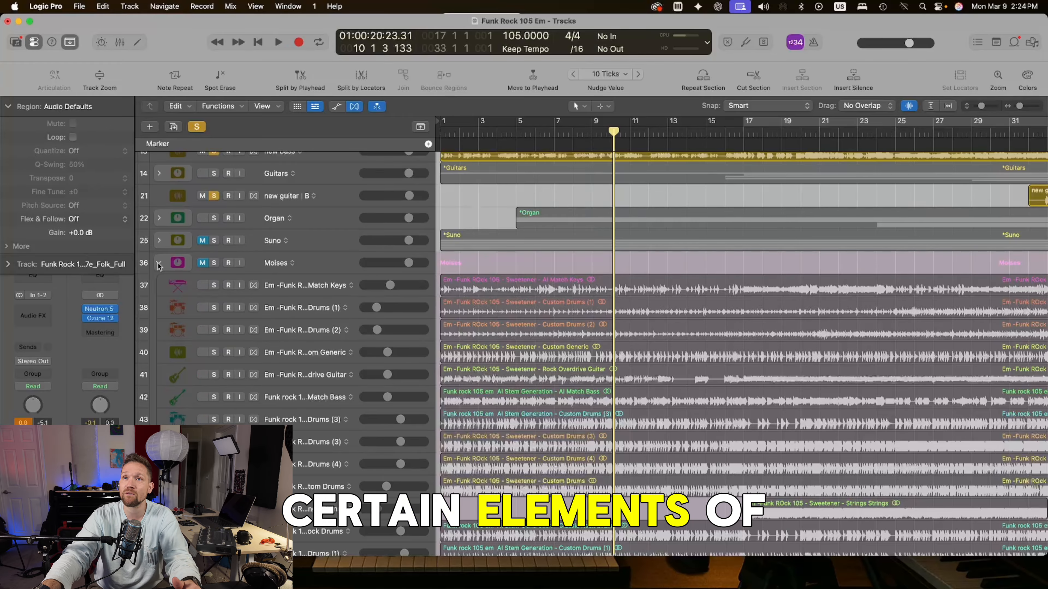
pyautogui.click(158, 263)
pyautogui.scroll(5, 535, 189)
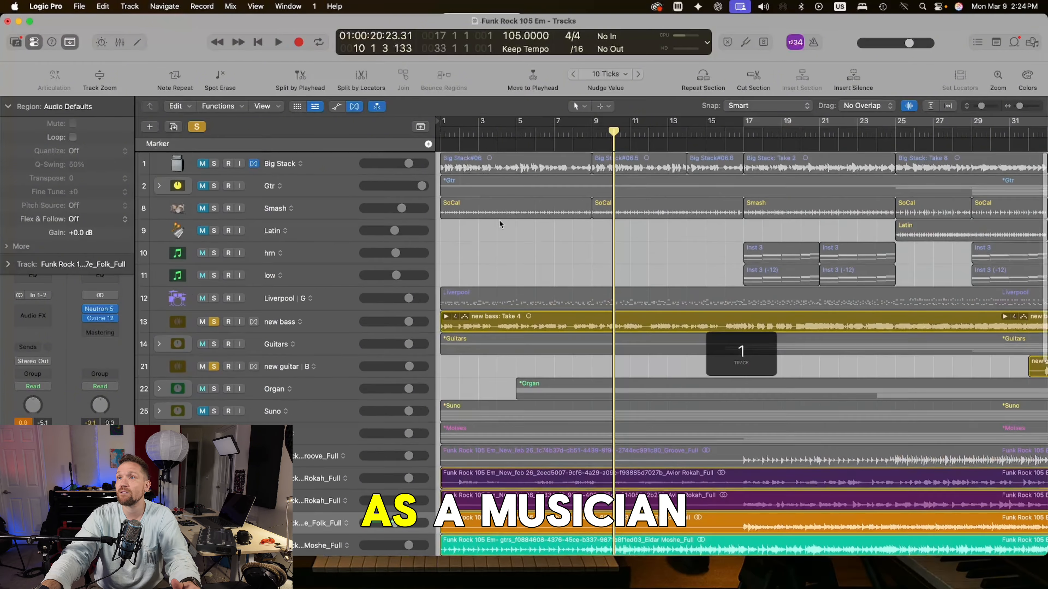
# Step: Place the playhead at bar 9 and select the Suno stack
pyautogui.click(594, 132)
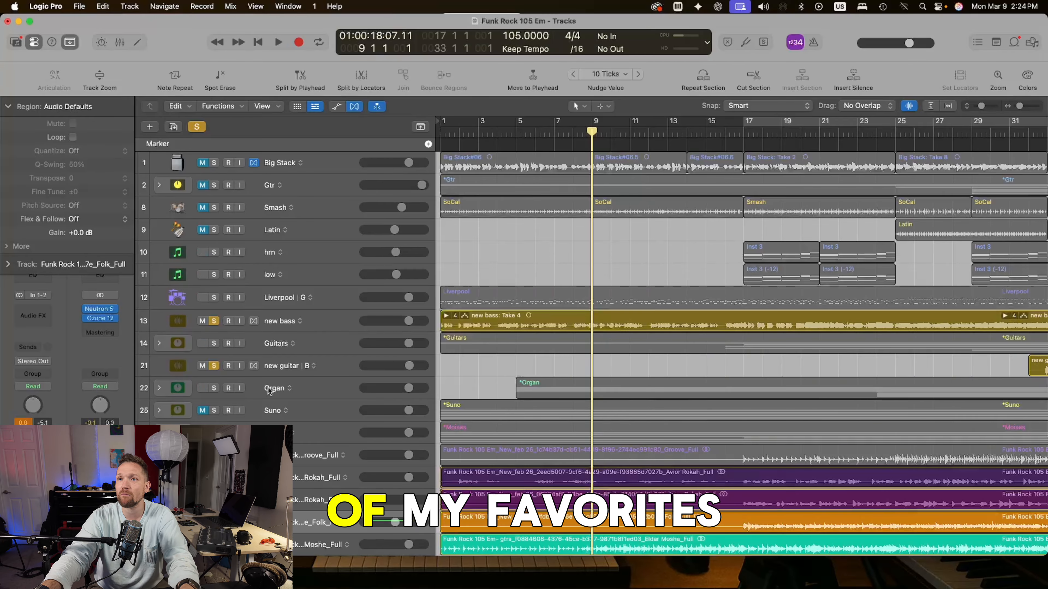
pyautogui.click(275, 411)
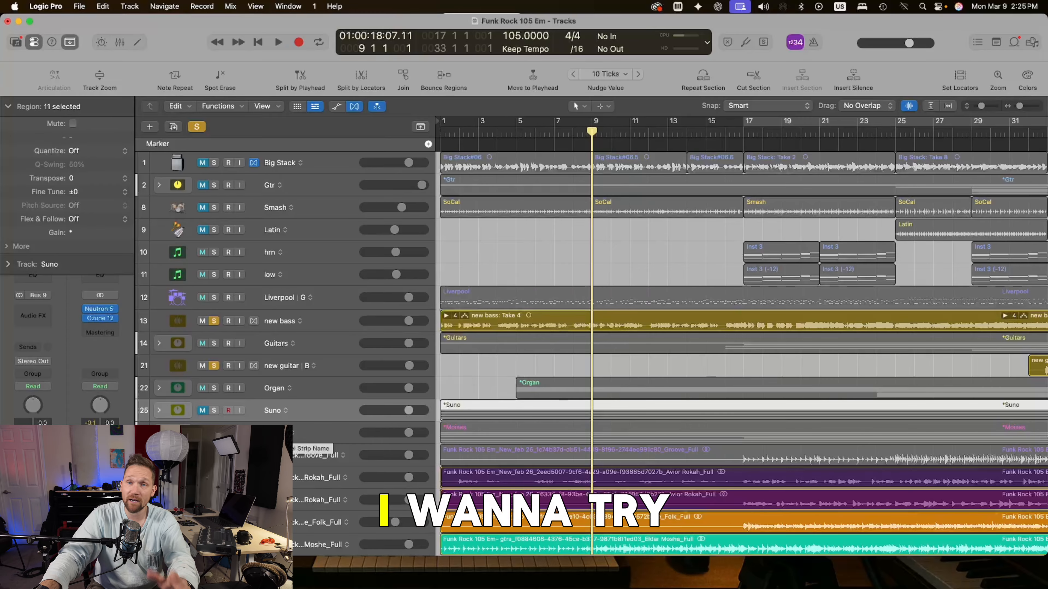
# Step: Group all the Aiode stem tracks from track 57 through track 75 into one summing stack
pyautogui.scroll(-3, 288, 447)
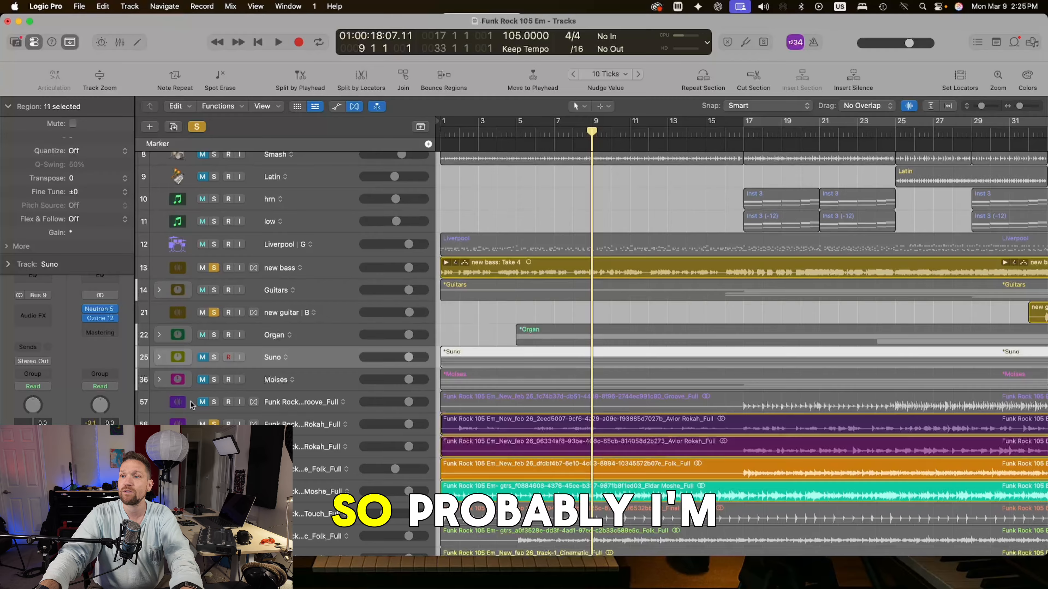
pyautogui.scroll(3, 677, 308)
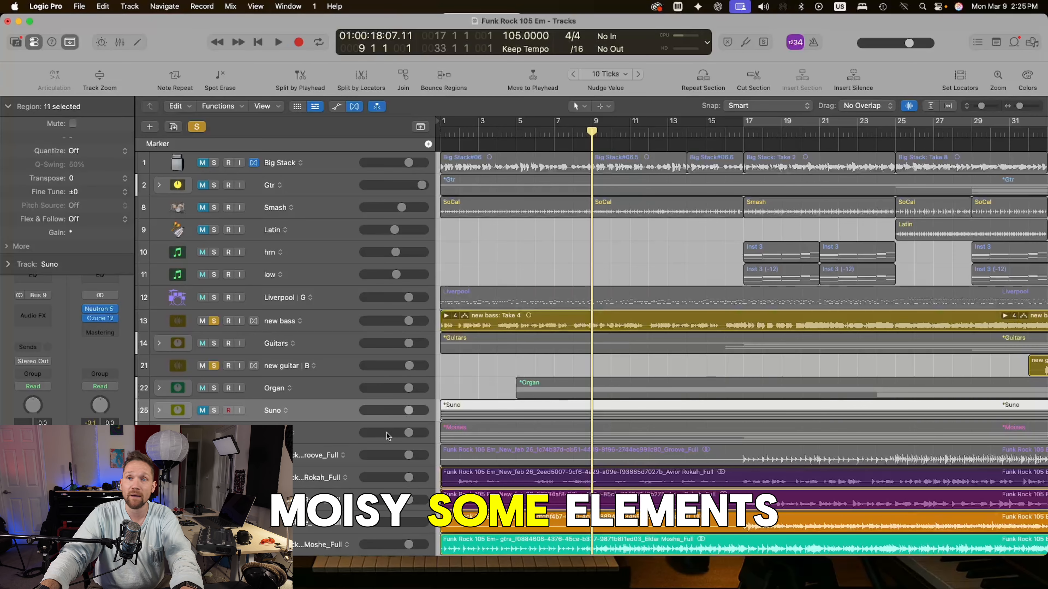
pyautogui.scroll(-4, 357, 443)
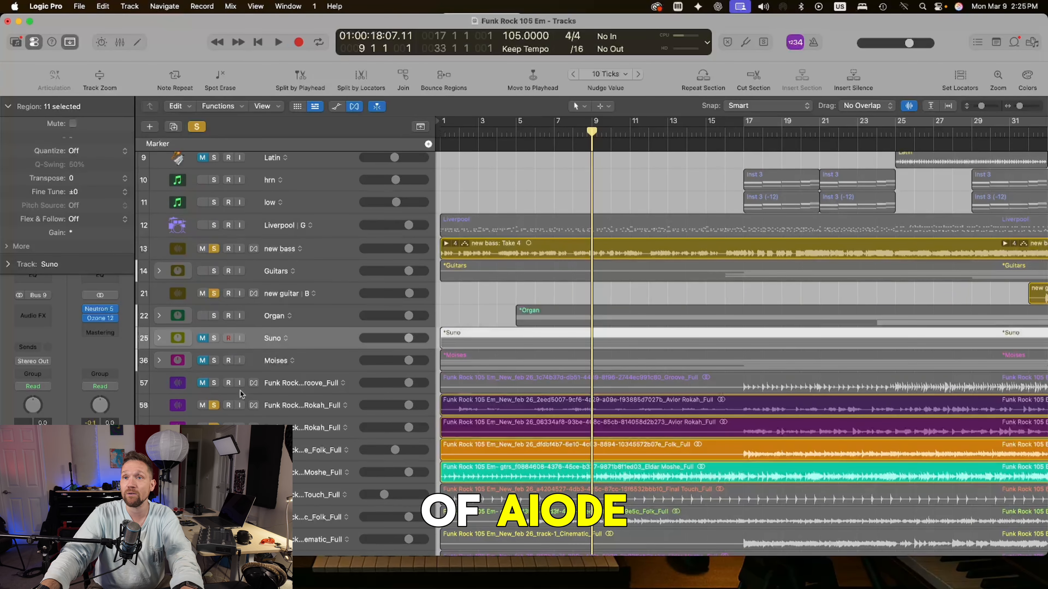
pyautogui.click(240, 390)
pyautogui.scroll(-15, 306, 499)
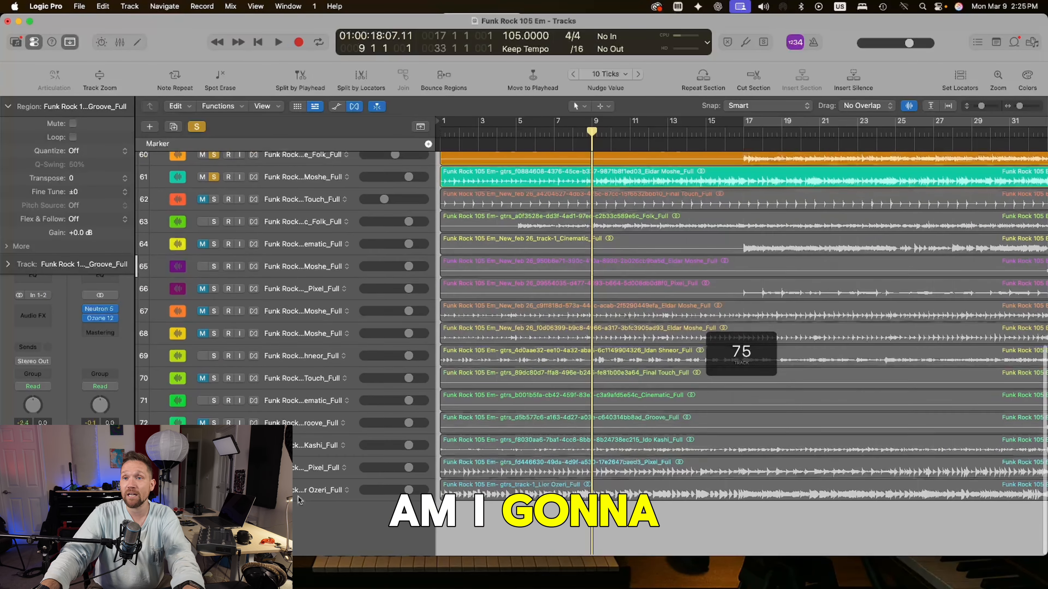
pyautogui.keyDown('shift'); pyautogui.click(298, 497); pyautogui.keyUp('shift')
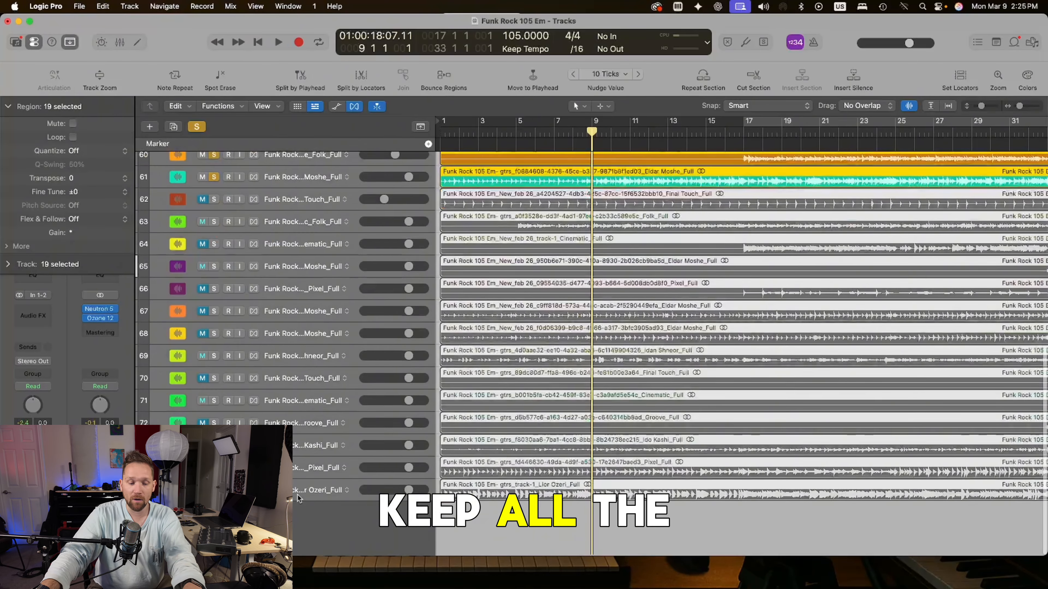
pyautogui.press('super+shift+d')
pyautogui.press('Return')
# Step: Name the new summing stack Aiode and collapse it to hide its stems
pyautogui.doubleClick(274, 165)
pyautogui.write('Aiode')
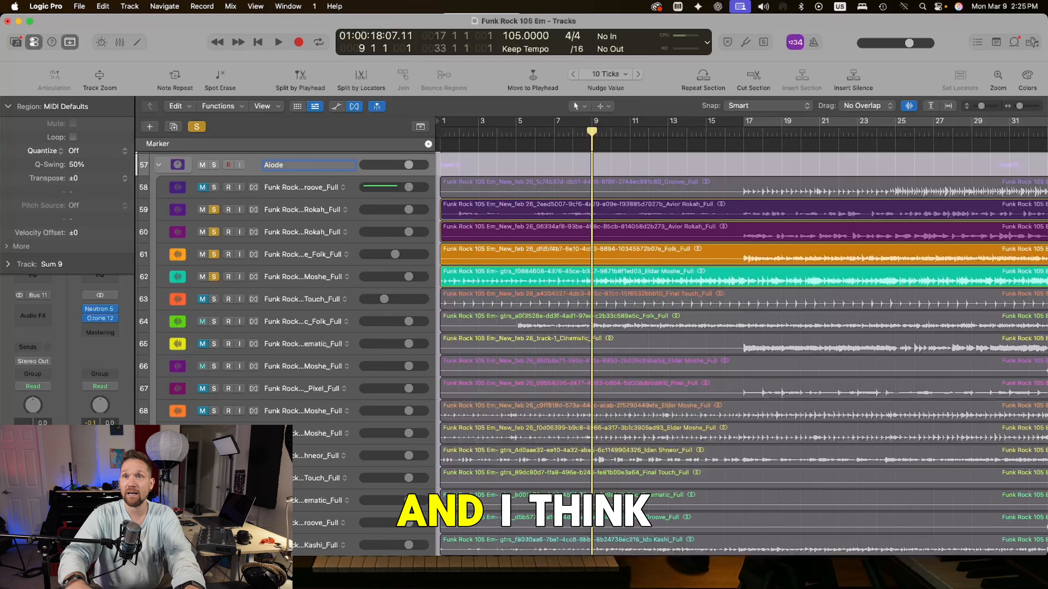
pyautogui.press('Return')
pyautogui.click(157, 166)
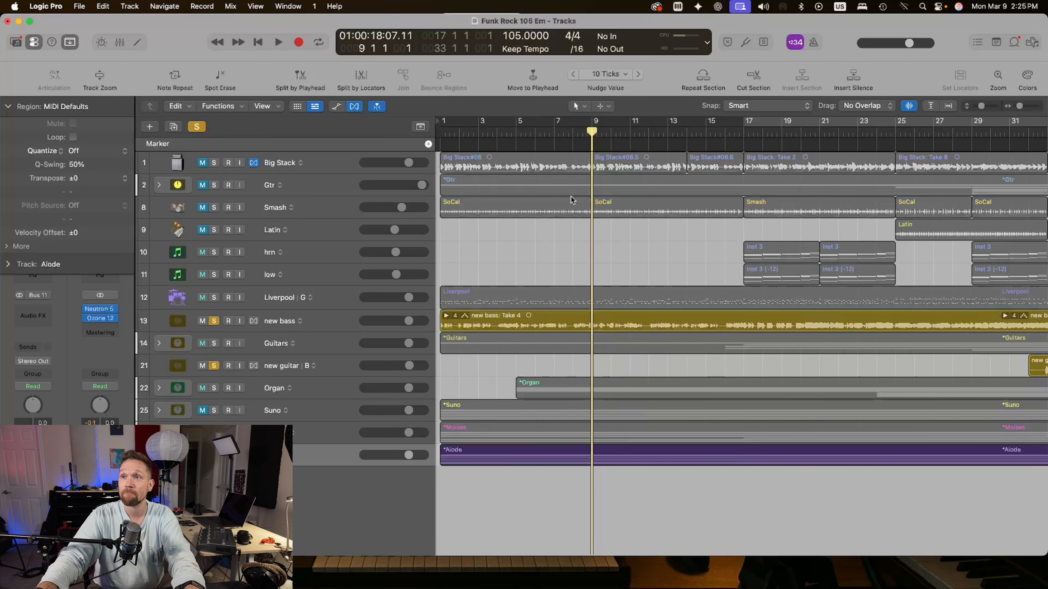
# Step: Move the playhead back to the start of the song at bar 1
pyautogui.moveTo(591, 133); pyautogui.dragTo(437, 137)
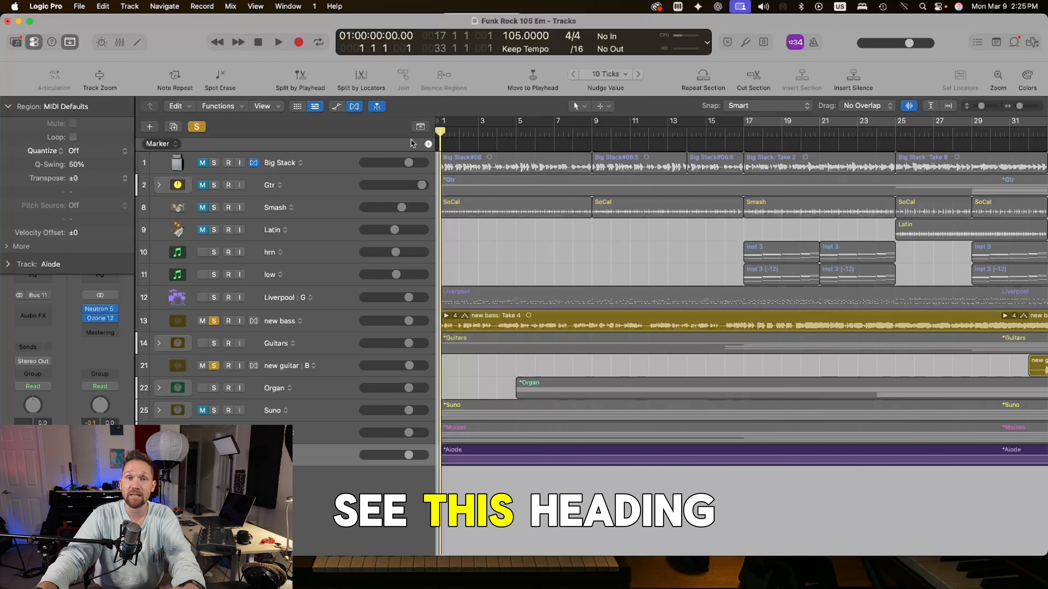